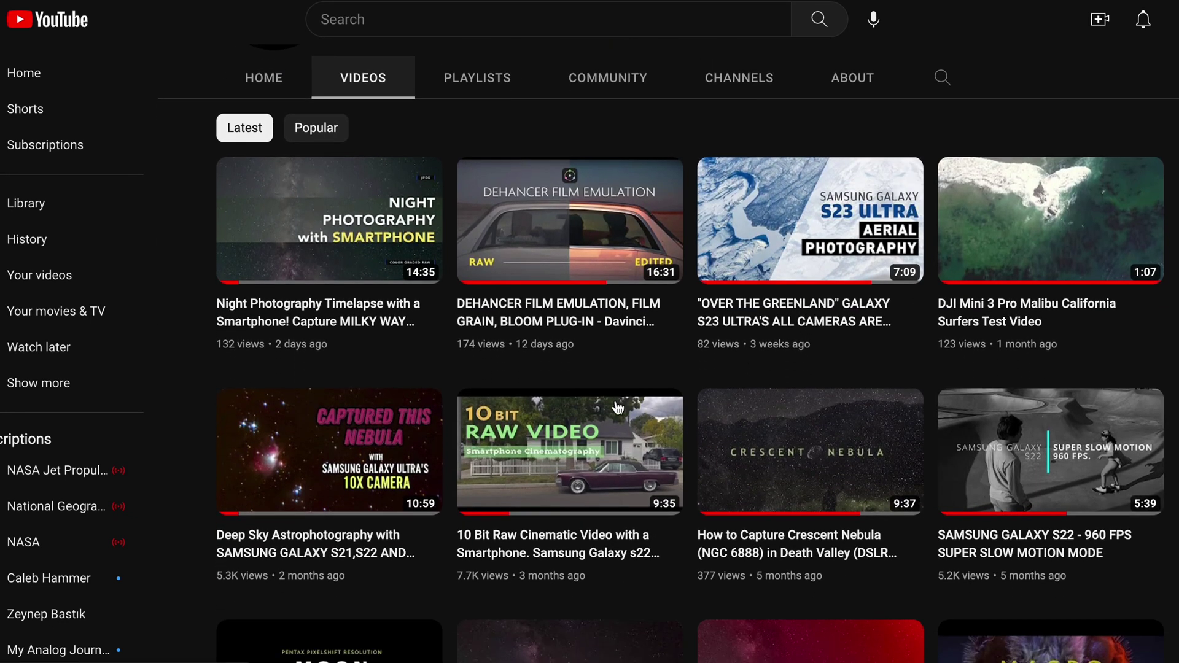
{"action": "scroll", "coordinate": [384, 477], "scroll_direction": "down", "scroll_amount": 2}
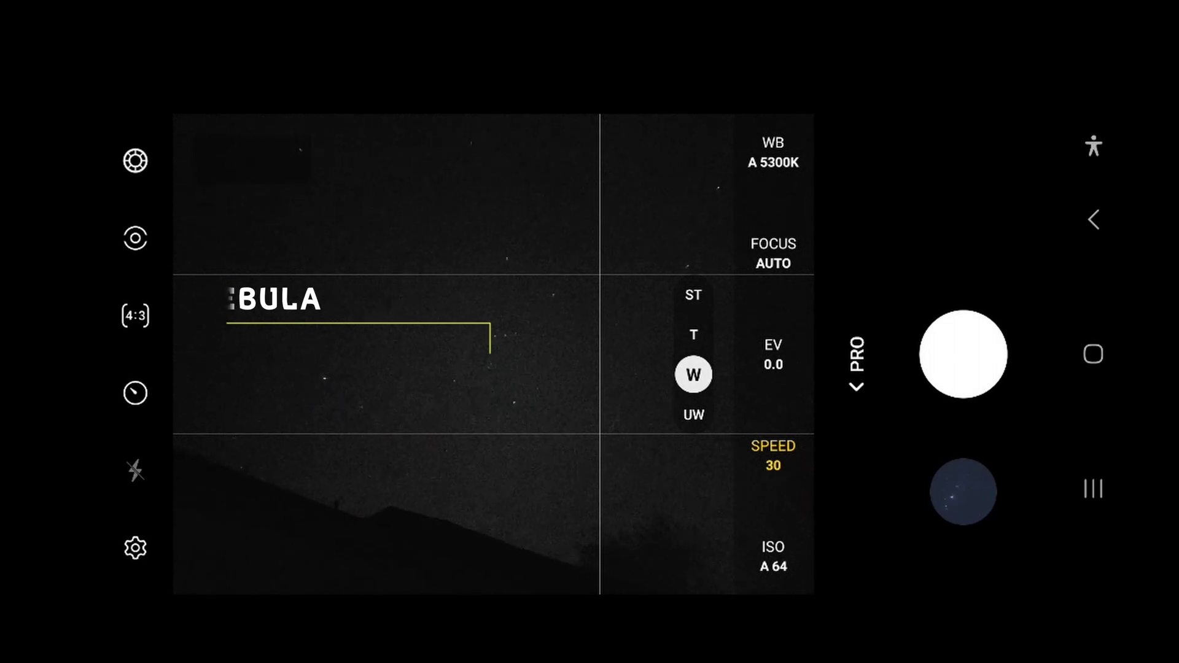
Switch the Pro mode camera lens from wide through telephoto (T) to super telephoto (ST)
{"action": "left_click", "coordinate": [694, 335]}
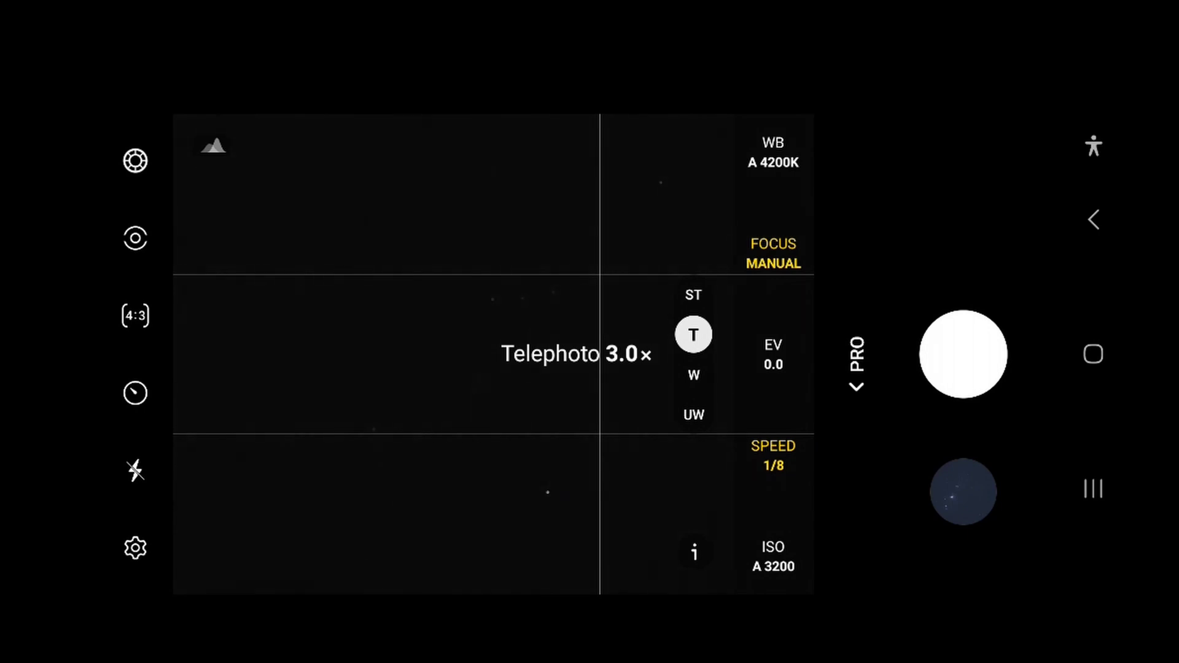
{"action": "left_click", "coordinate": [694, 294]}
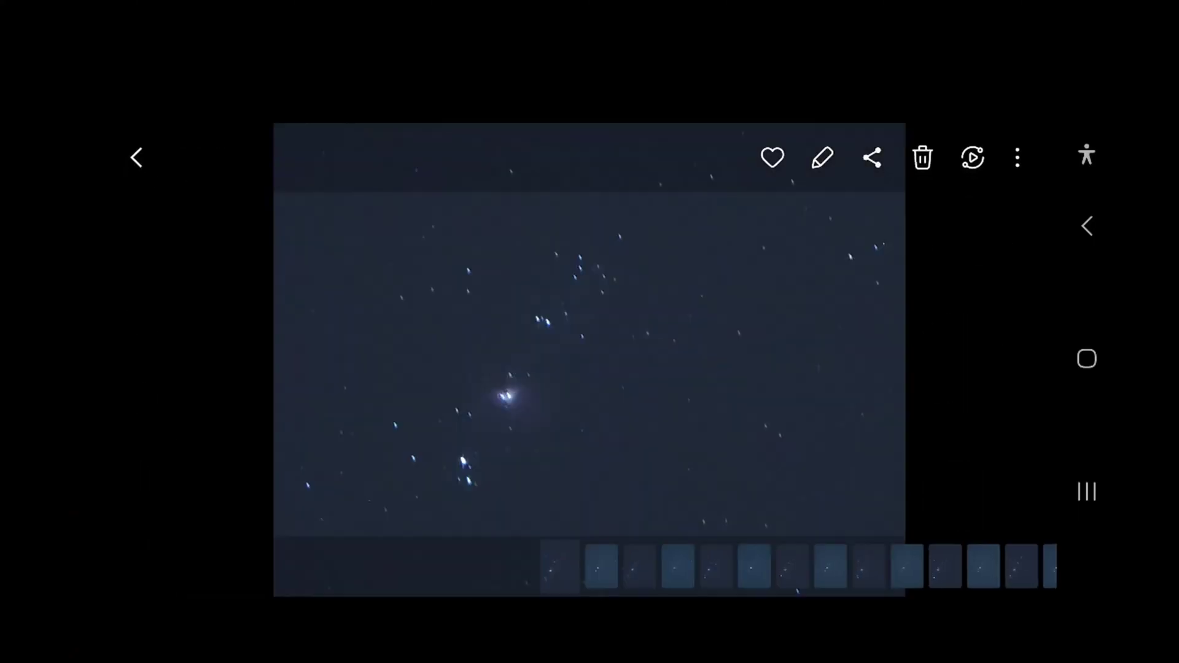
Browse the neighbouring Orion nebula shots in the phone's gallery viewer
{"action": "scroll", "coordinate": [590, 360], "scroll_direction": "right", "scroll_amount": 3}
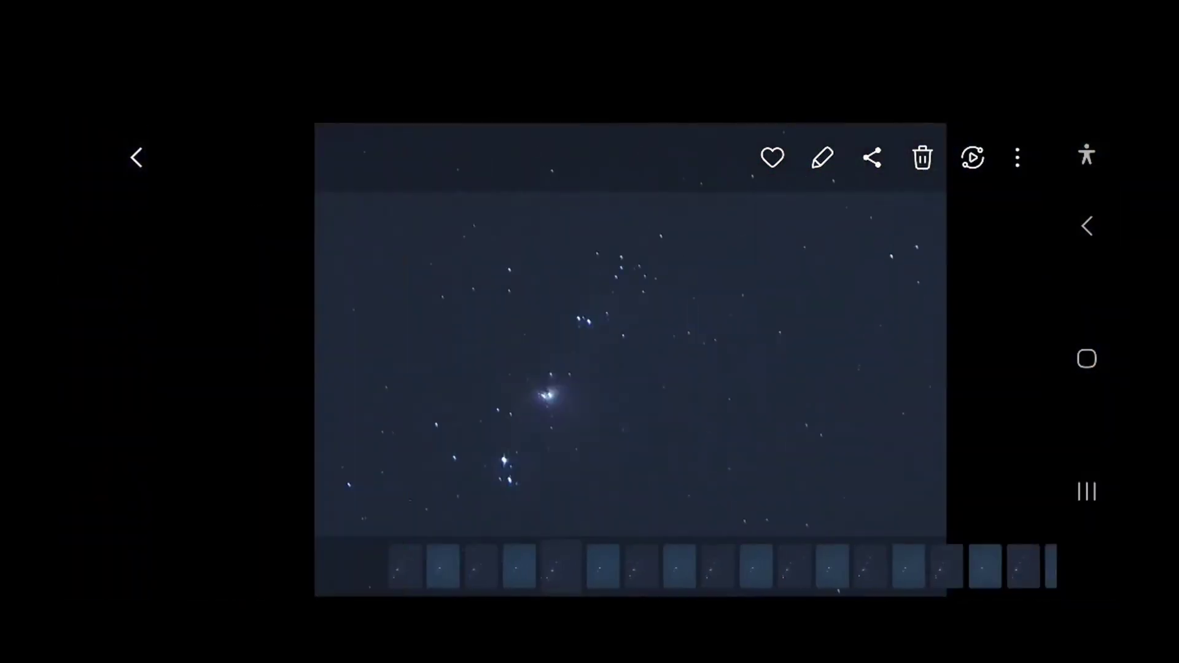
{"action": "scroll", "coordinate": [580, 398], "scroll_direction": "up", "scroll_amount": 3}
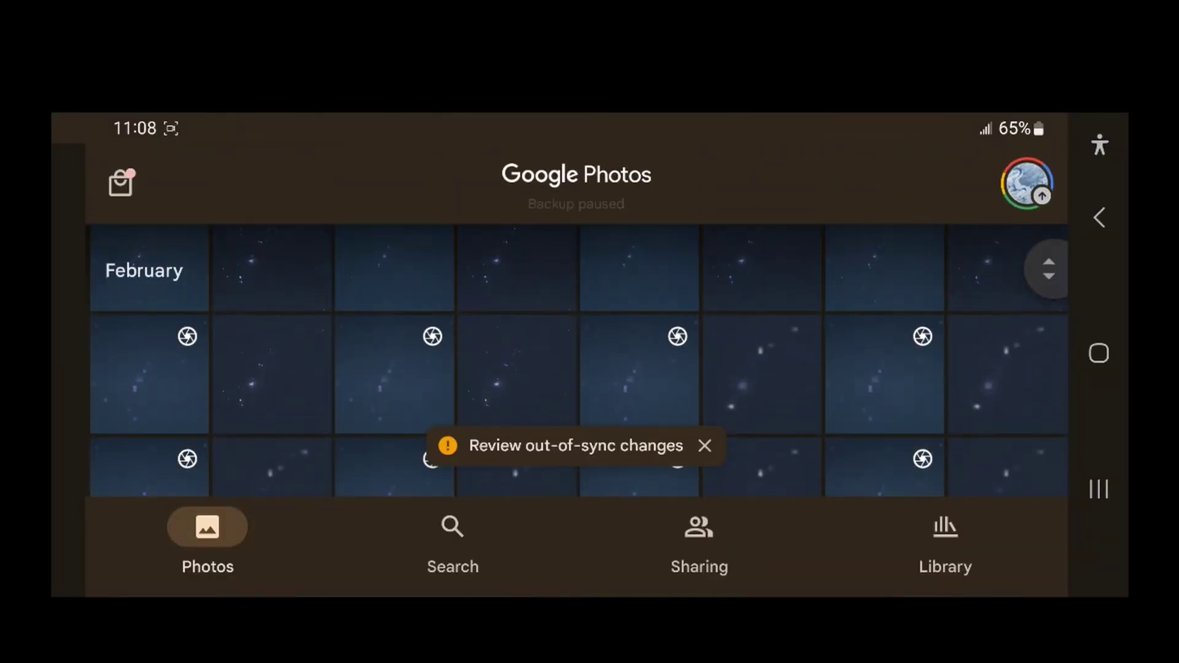
Switch to Google Photos, open a nebula shot from the February grid and page through the neighbouring images
{"action": "scroll", "coordinate": [576, 320], "scroll_direction": "down", "scroll_amount": 4}
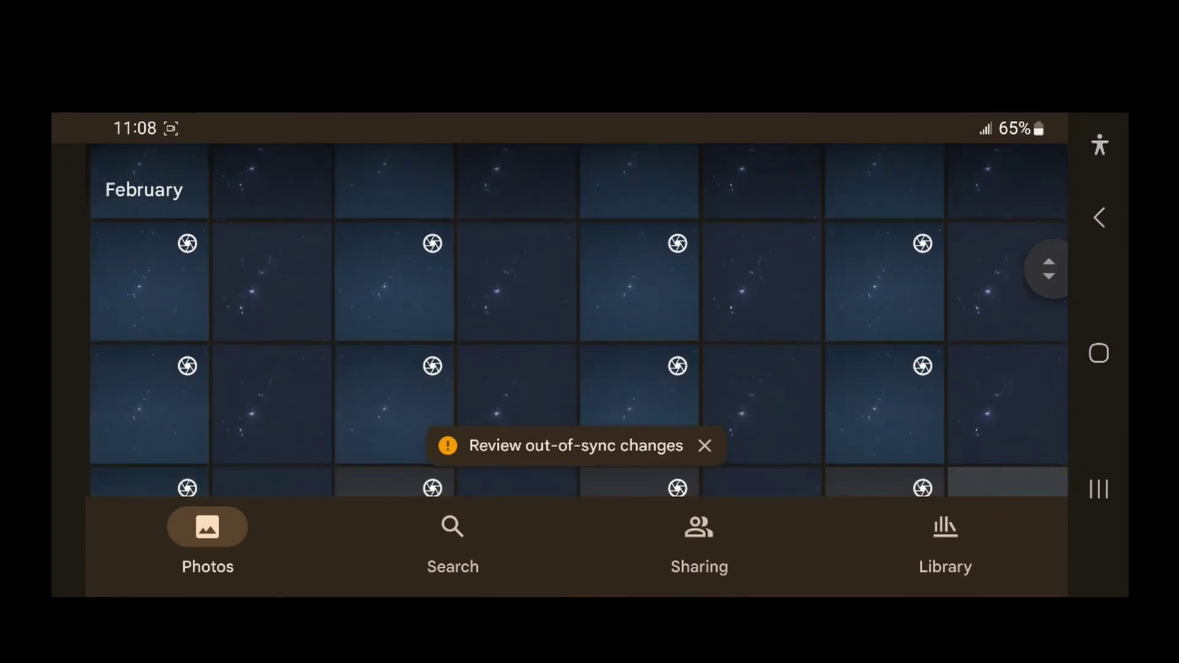
{"action": "scroll", "coordinate": [577, 319], "scroll_direction": "down", "scroll_amount": 2}
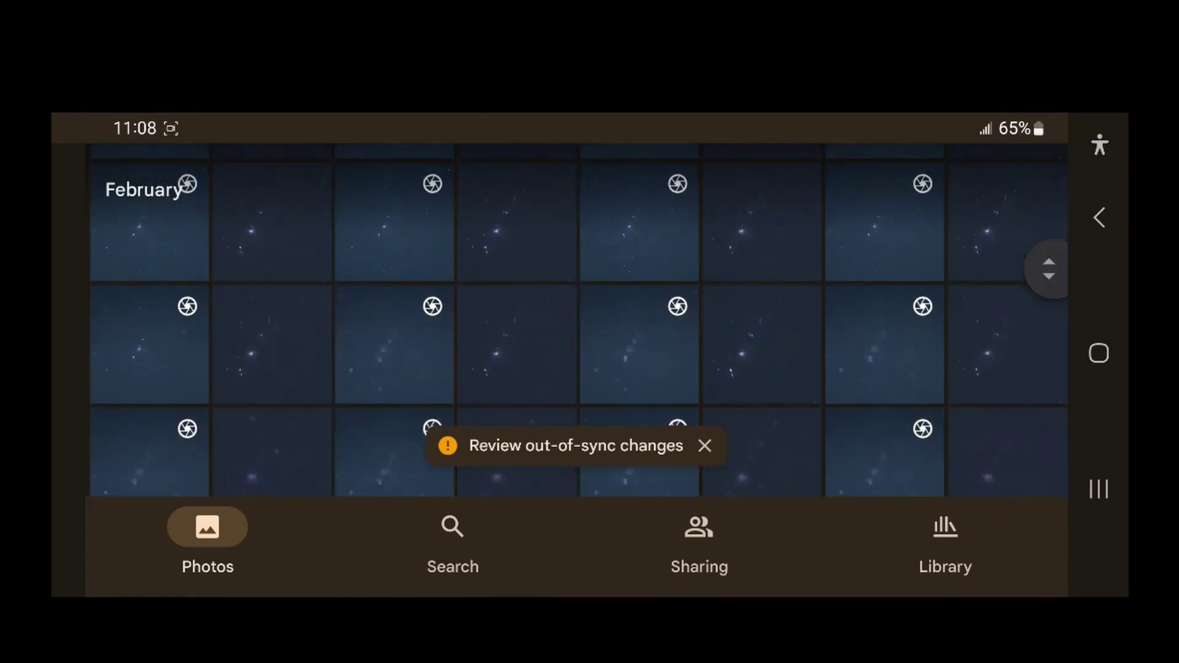
{"action": "left_click", "coordinate": [762, 344]}
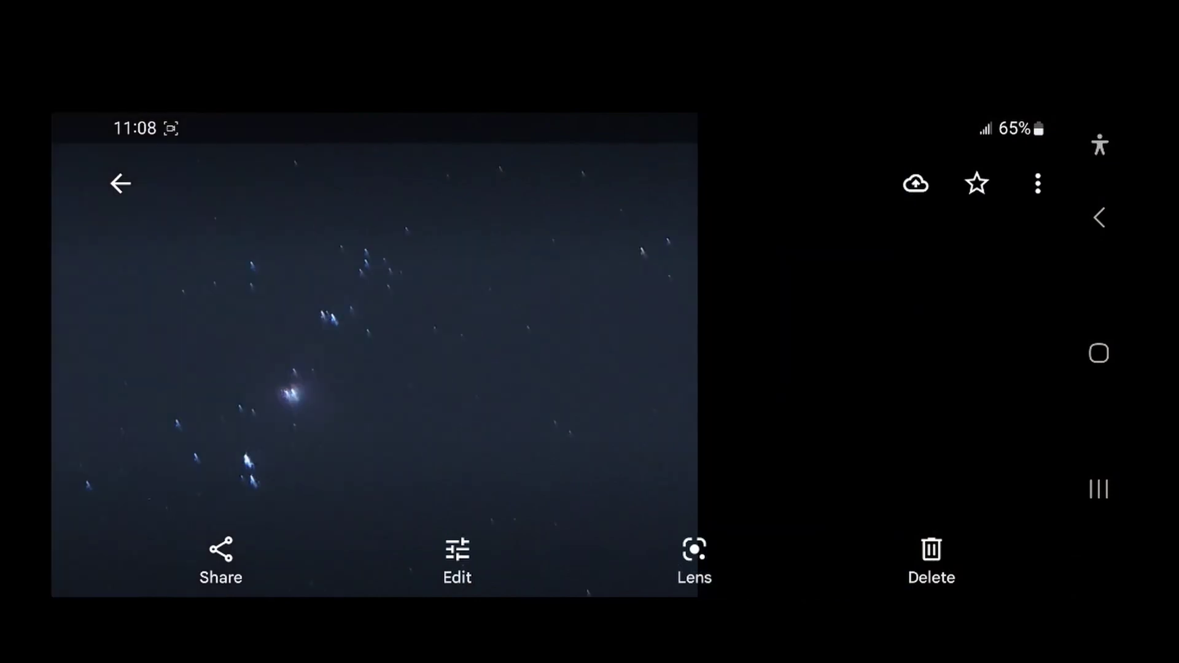
{"action": "scroll", "coordinate": [589, 355], "scroll_direction": "left", "scroll_amount": 1}
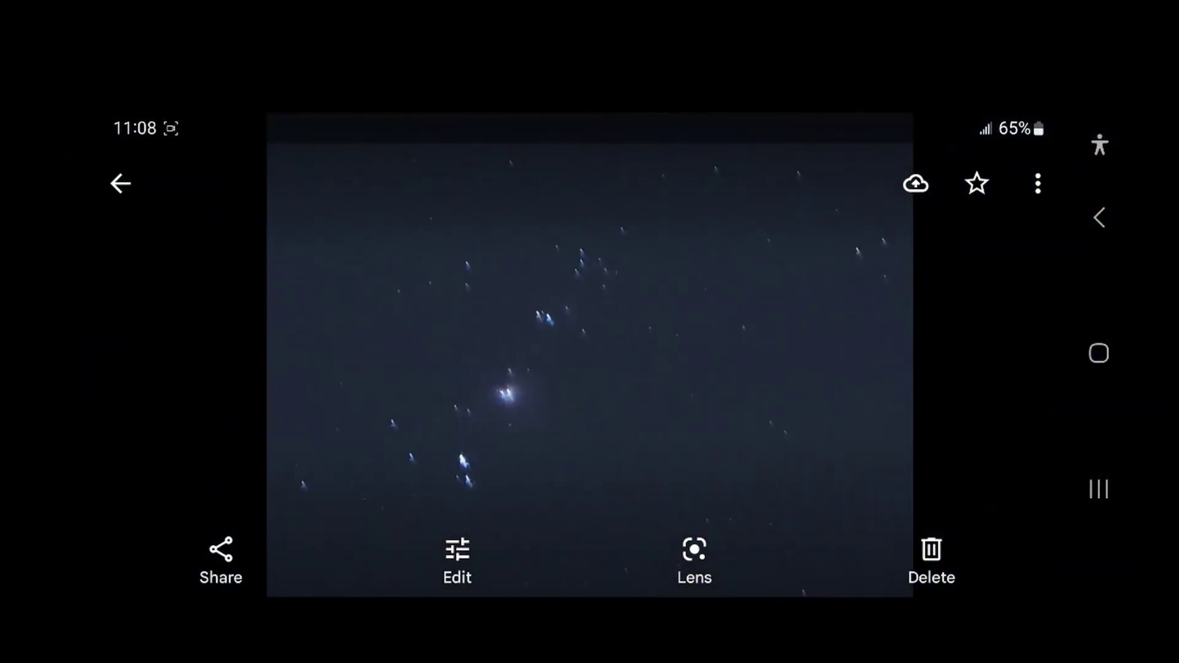
{"action": "scroll", "coordinate": [589, 354], "scroll_direction": "right", "scroll_amount": 1}
{"action": "scroll", "coordinate": [589, 354], "scroll_direction": "right", "scroll_amount": 1}
{"action": "scroll", "coordinate": [589, 354], "scroll_direction": "right", "scroll_amount": 1}
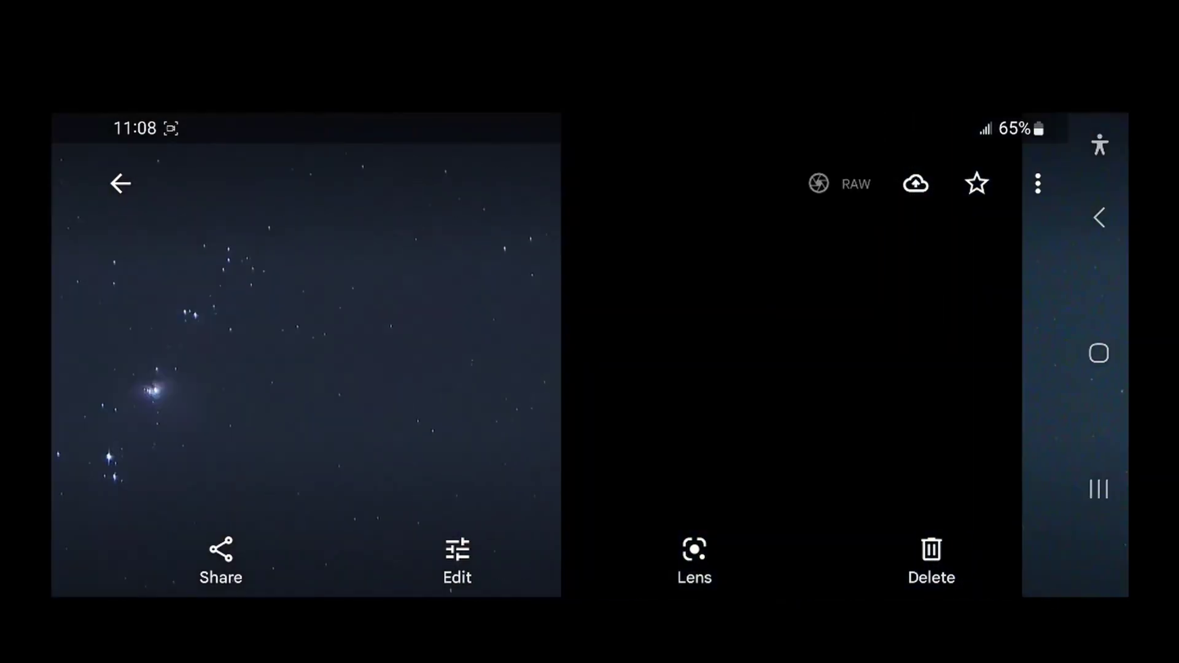
View the RAW version of the Orion shot up close, check the neighbouring images and return to the photo grid
{"action": "double_click", "coordinate": [512, 385]}
{"action": "double_click", "coordinate": [512, 384]}
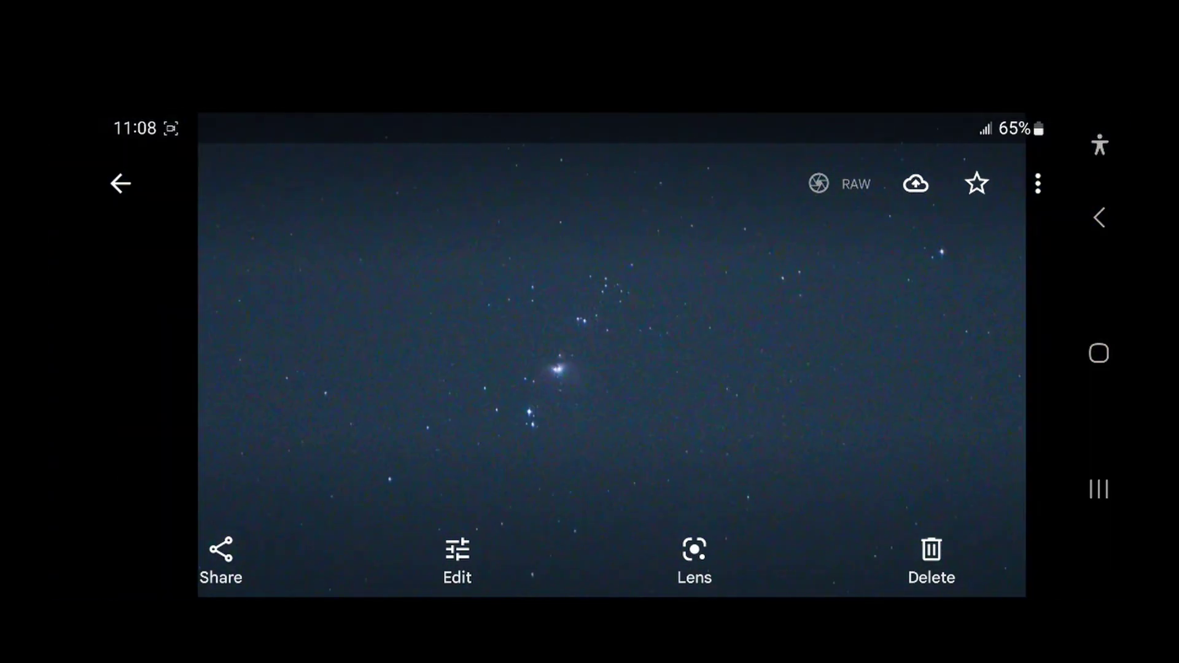
{"action": "scroll", "coordinate": [589, 354], "scroll_direction": "down", "scroll_amount": 1}
{"action": "scroll", "coordinate": [590, 354], "scroll_direction": "right", "scroll_amount": 1}
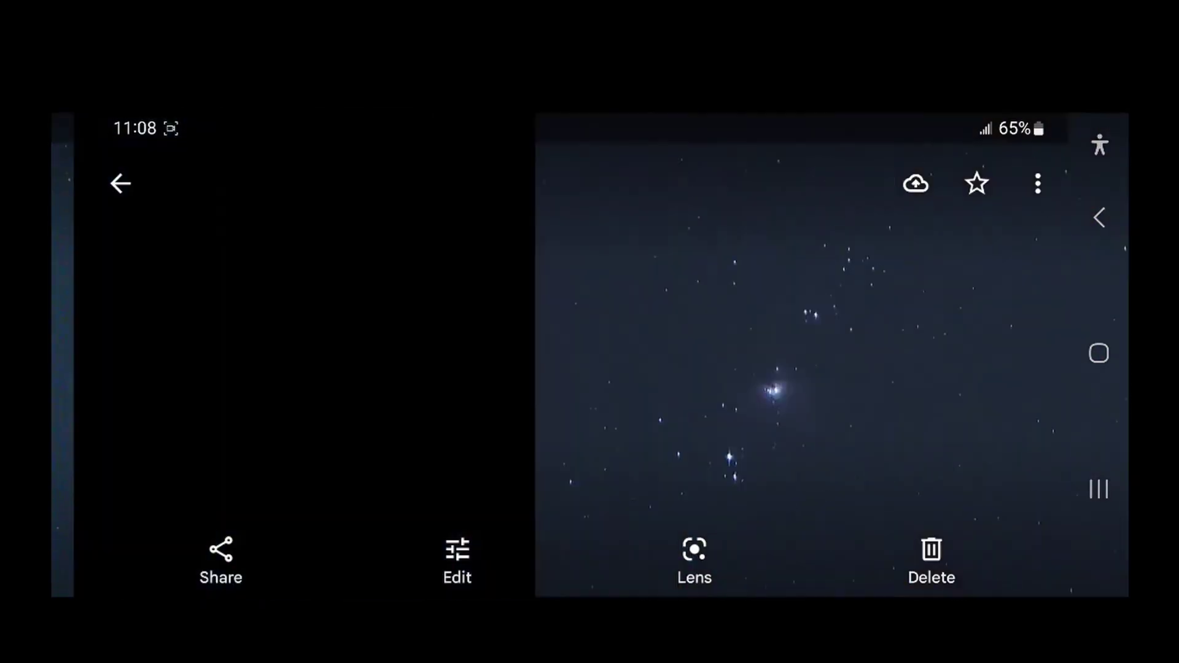
{"action": "scroll", "coordinate": [590, 354], "scroll_direction": "right", "scroll_amount": 1}
{"action": "scroll", "coordinate": [589, 355], "scroll_direction": "right", "scroll_amount": 1}
{"action": "left_click", "coordinate": [1098, 217]}
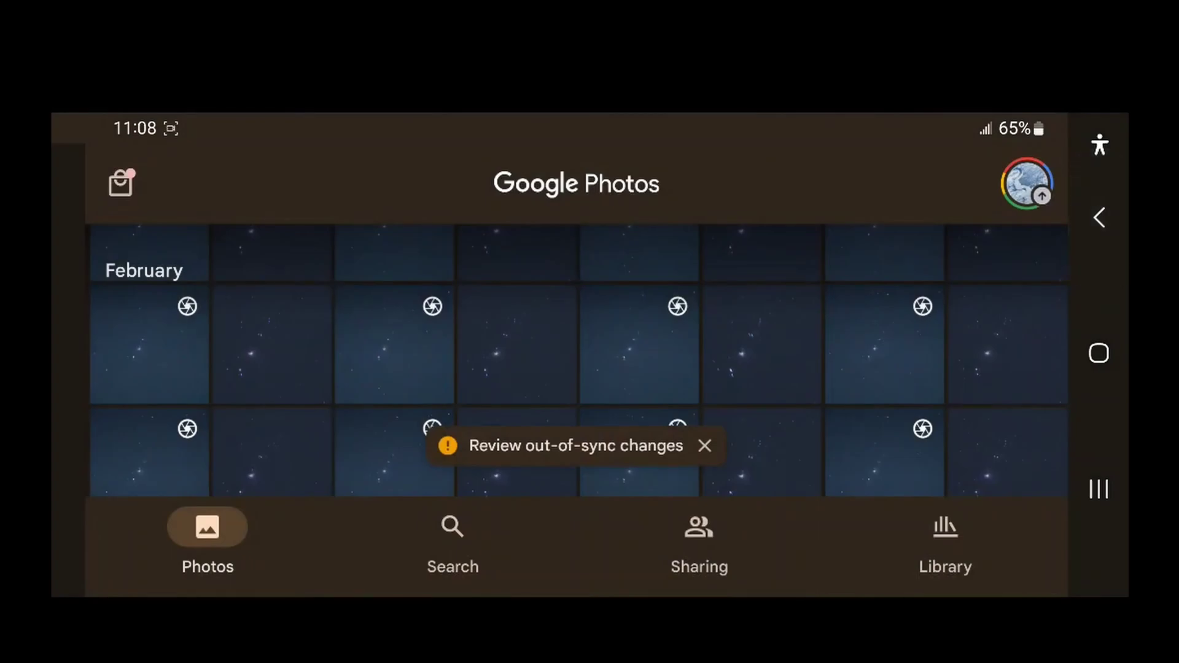
{"action": "scroll", "coordinate": [576, 360], "scroll_direction": "down", "scroll_amount": 5}
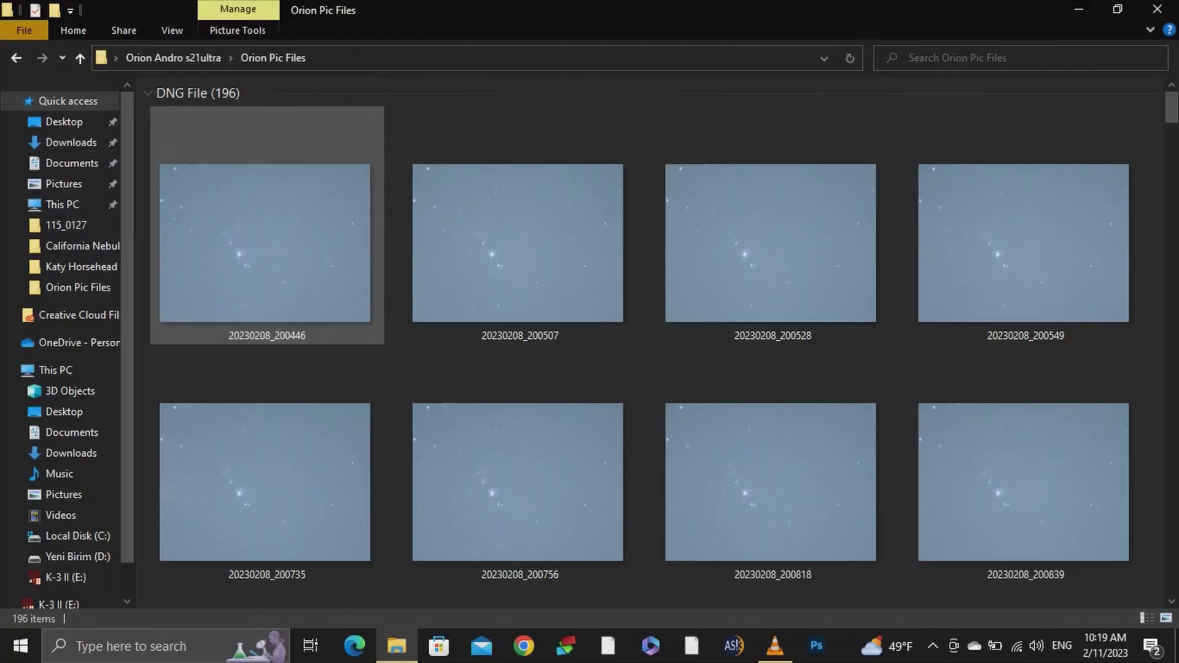
Look through the DNG light frames in the Orion Pic Files folder
{"action": "left_click", "coordinate": [518, 243]}
{"action": "left_click_drag", "start_coordinate": [1170, 108], "coordinate": [1170, 145]}
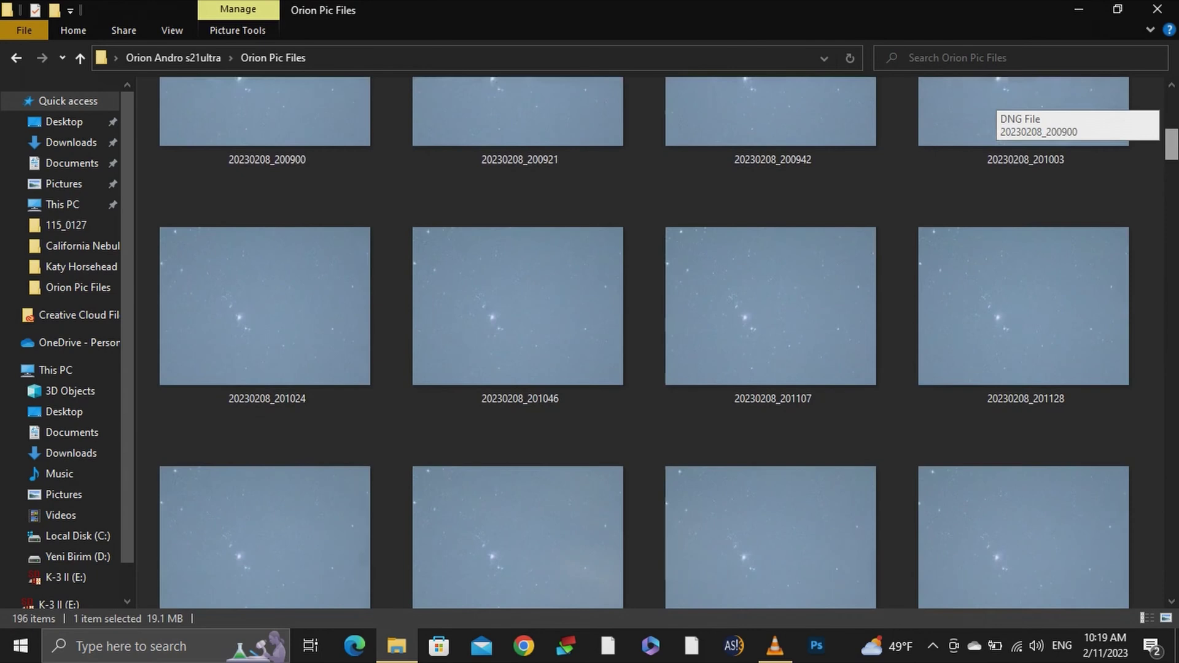
{"action": "scroll", "coordinate": [994, 110], "scroll_direction": "down", "scroll_amount": 15}
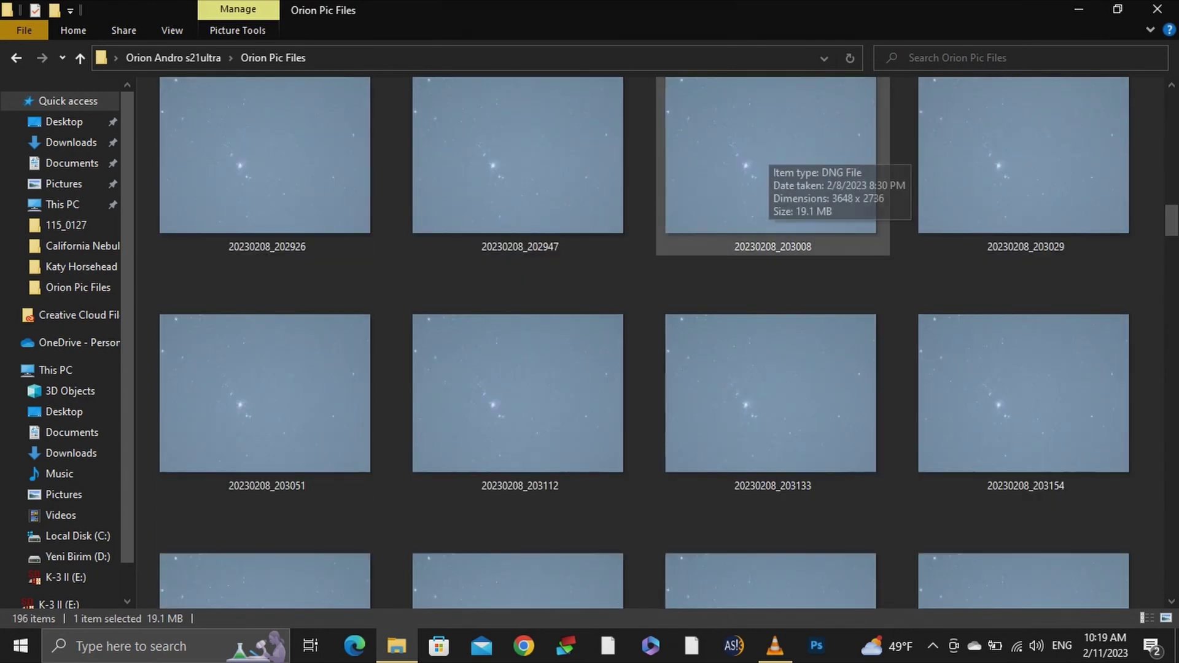
{"action": "left_click", "coordinate": [771, 393]}
Examine the camera and exposure details in the properties of 20230208_203112, leaving them unchanged
{"action": "left_click", "coordinate": [518, 393]}
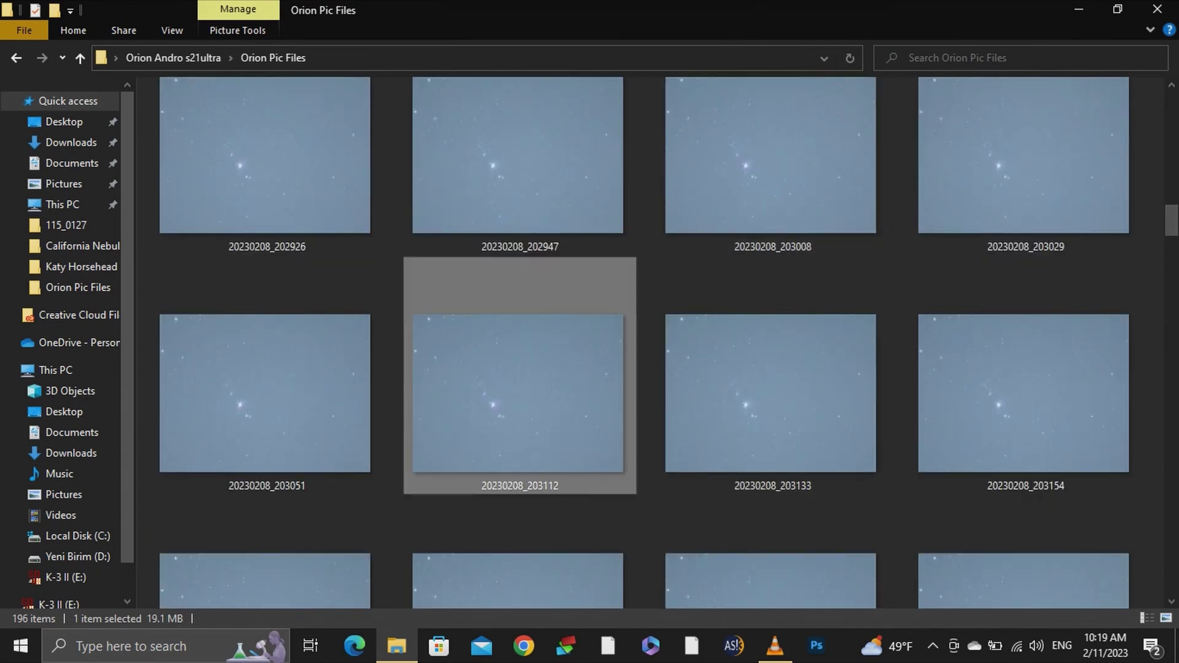
{"action": "right_click", "coordinate": [522, 388]}
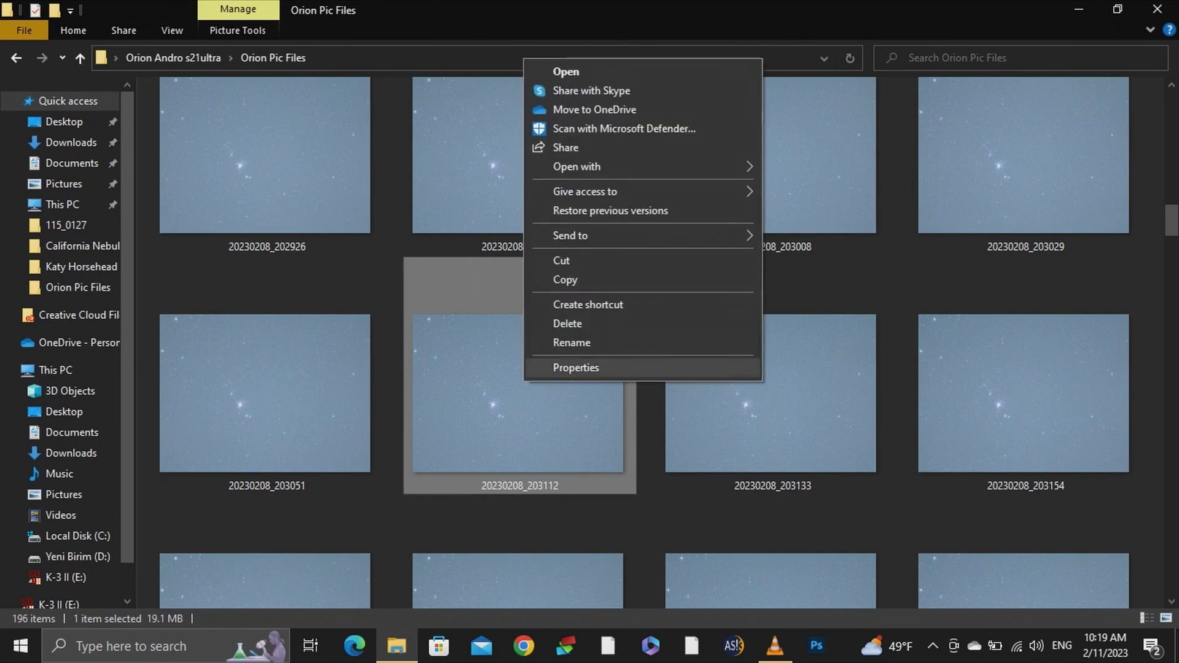
{"action": "left_click", "coordinate": [571, 366]}
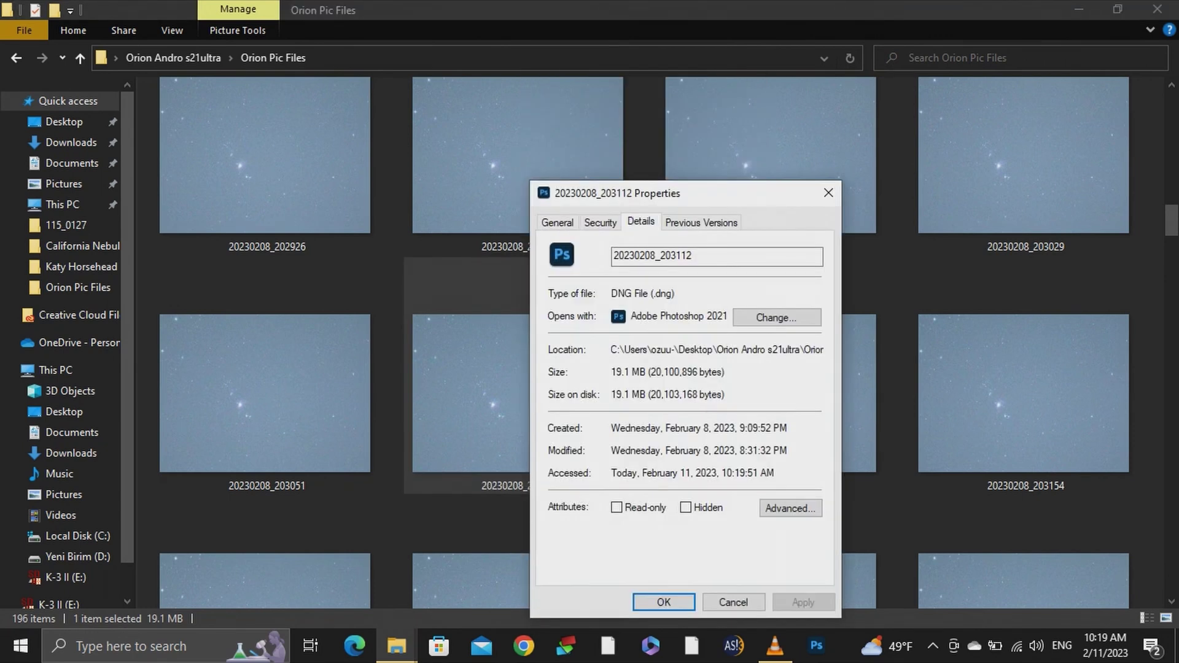
{"action": "scroll", "coordinate": [685, 399], "scroll_direction": "down", "scroll_amount": 5}
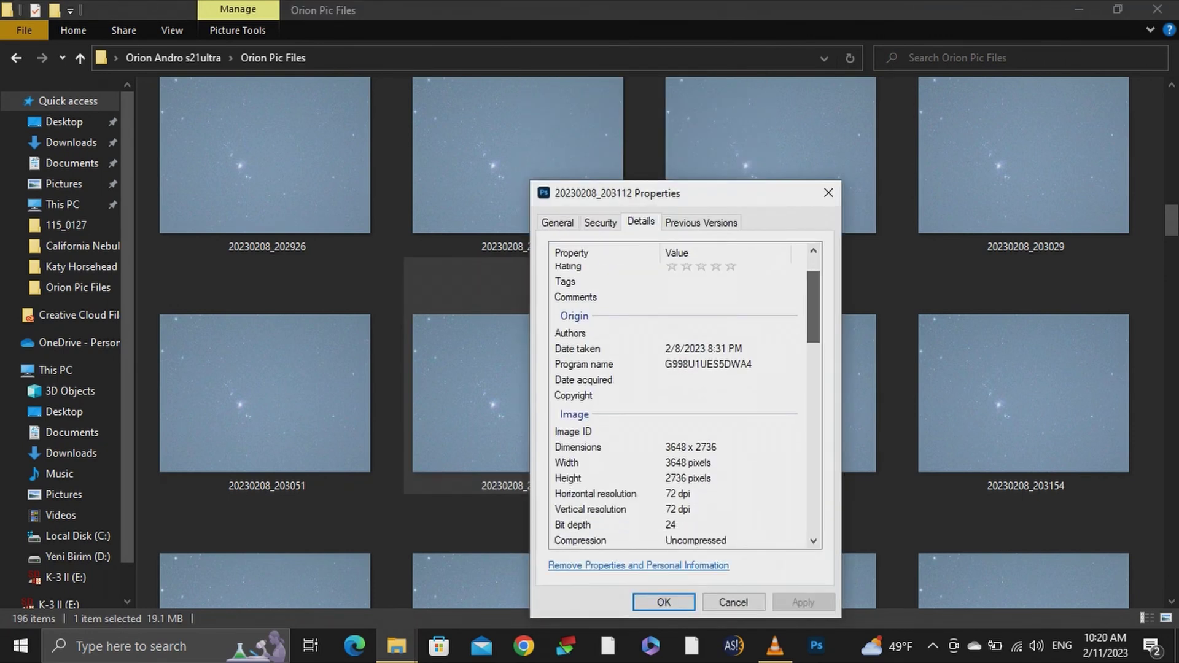
{"action": "left_click_drag", "start_coordinate": [813, 345], "coordinate": [812, 374]}
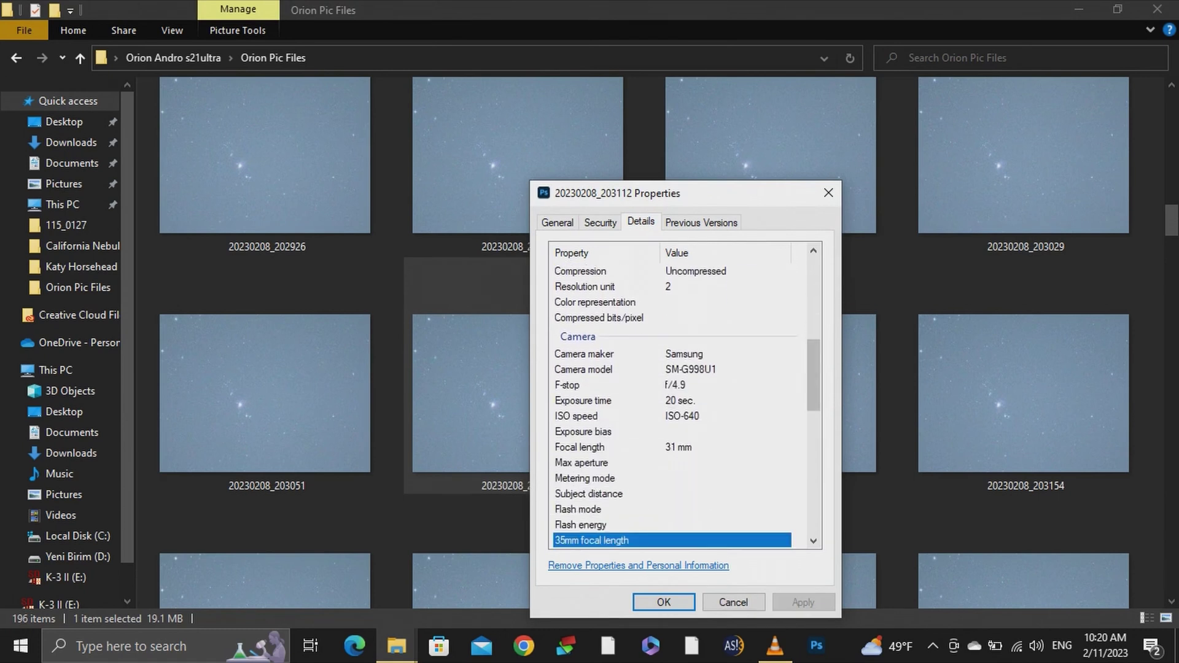
{"action": "key", "text": "Escape"}
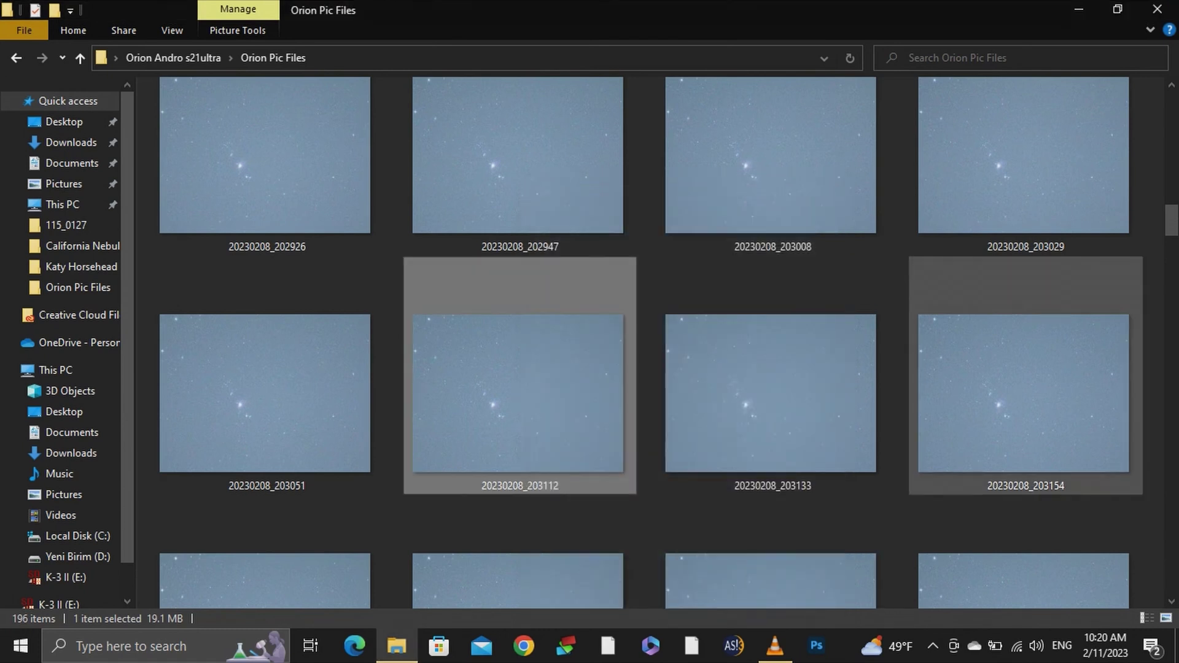
Go back to the Orion Andro s21ultra folder and reopen its Orion Pic Files subfolder
{"action": "scroll", "coordinate": [988, 221], "scroll_direction": "down", "scroll_amount": 10}
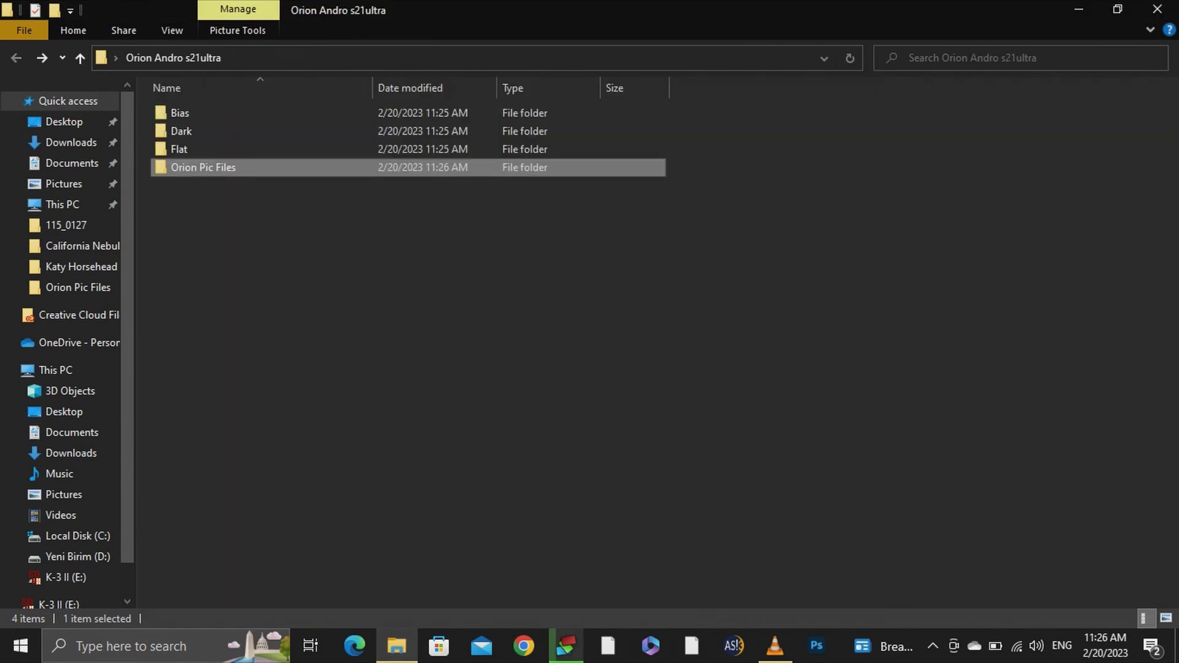
{"action": "key", "text": "Escape"}
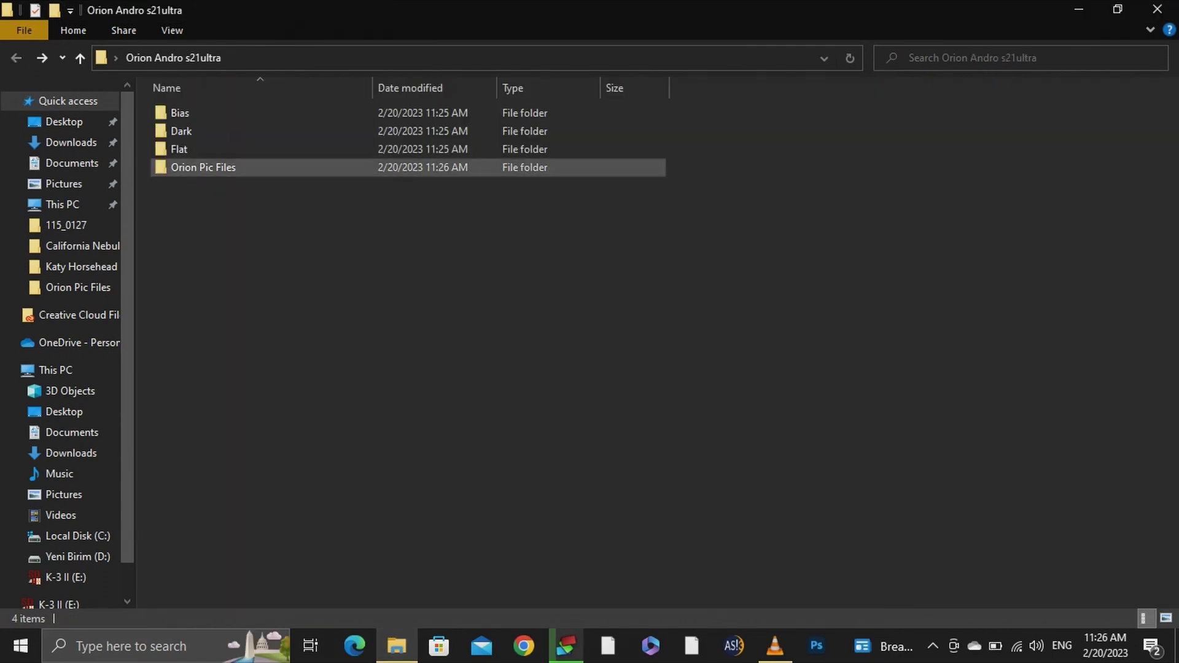
{"action": "left_click", "coordinate": [202, 167]}
{"action": "key", "text": "ctrl+Up"}
{"action": "key", "text": "ctrl+Up"}
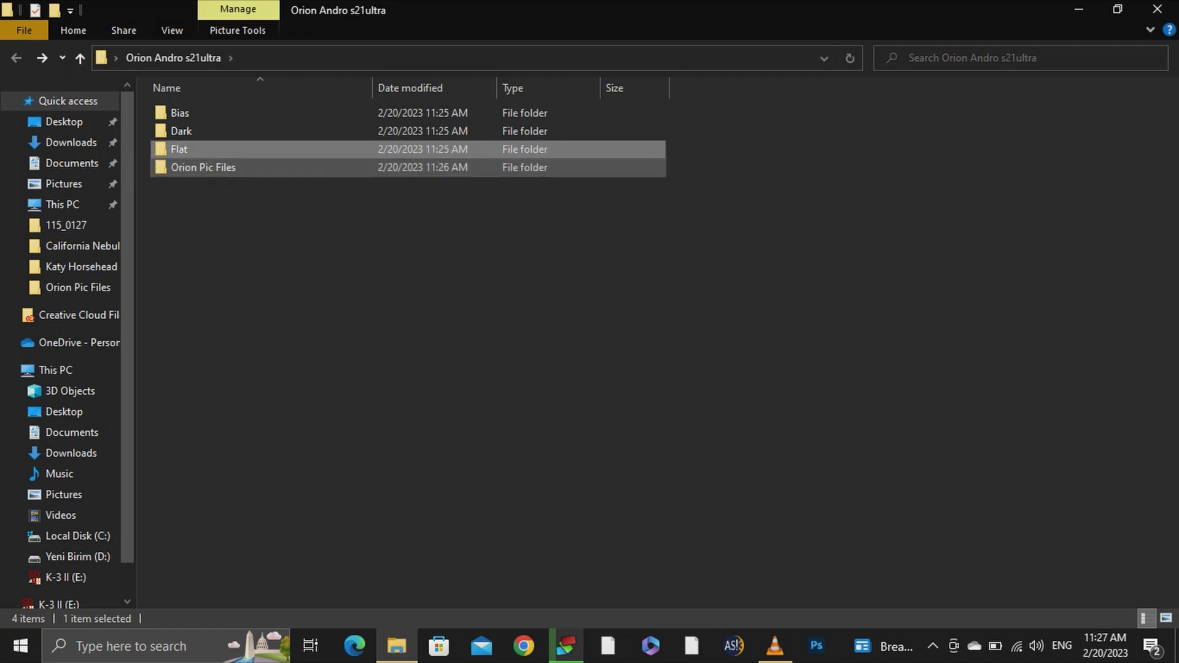
{"action": "key", "text": "ctrl+Down"}
{"action": "key", "text": "ctrl+Down"}
{"action": "key", "text": "Return"}
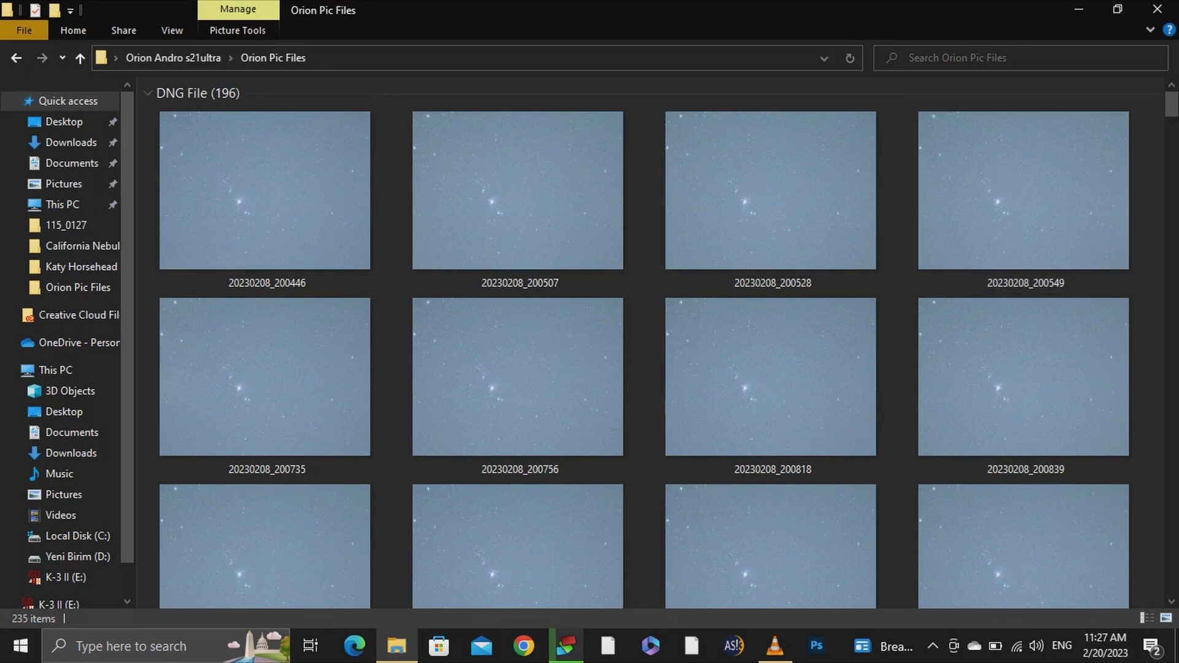
Look through the light frames in Orion Pic Files and return to the parent folder
{"action": "scroll", "coordinate": [997, 101], "scroll_direction": "down", "scroll_amount": 20}
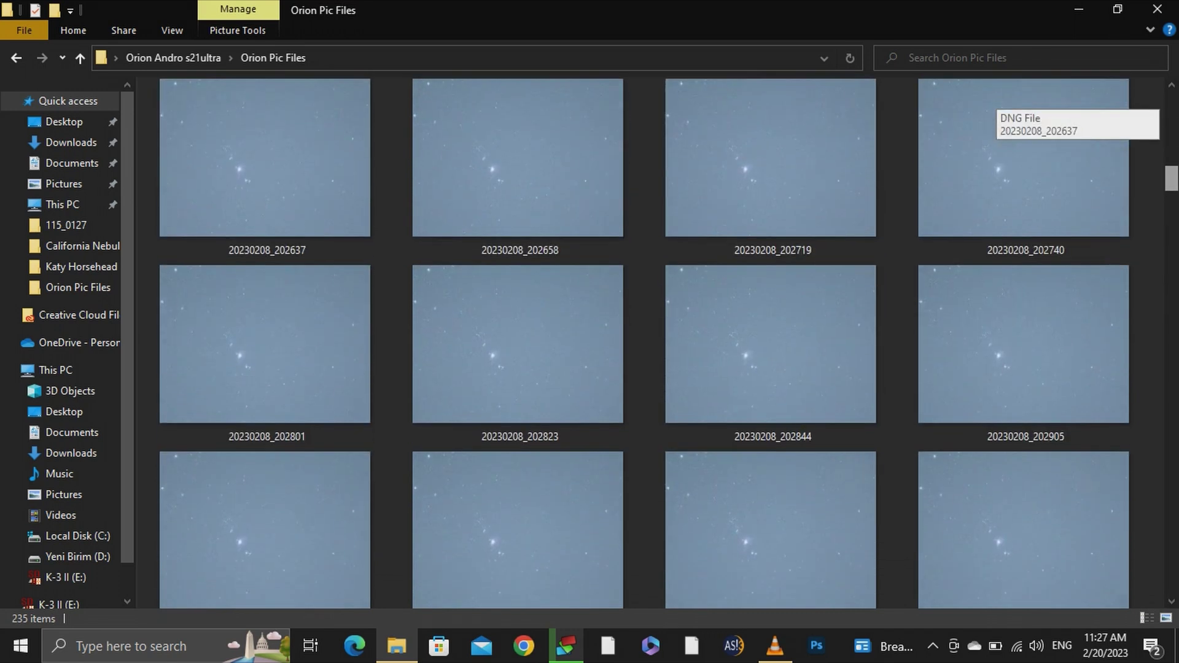
{"action": "scroll", "coordinate": [651, 343], "scroll_direction": "down", "scroll_amount": 1}
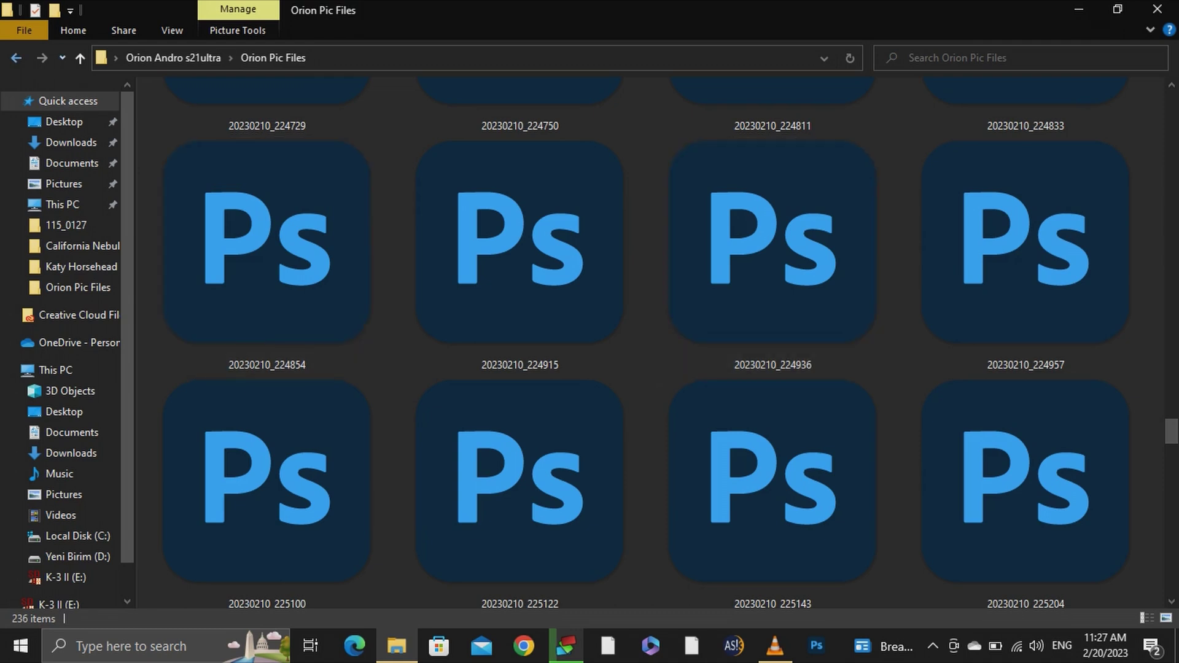
{"action": "scroll", "coordinate": [651, 344], "scroll_direction": "up", "scroll_amount": 5}
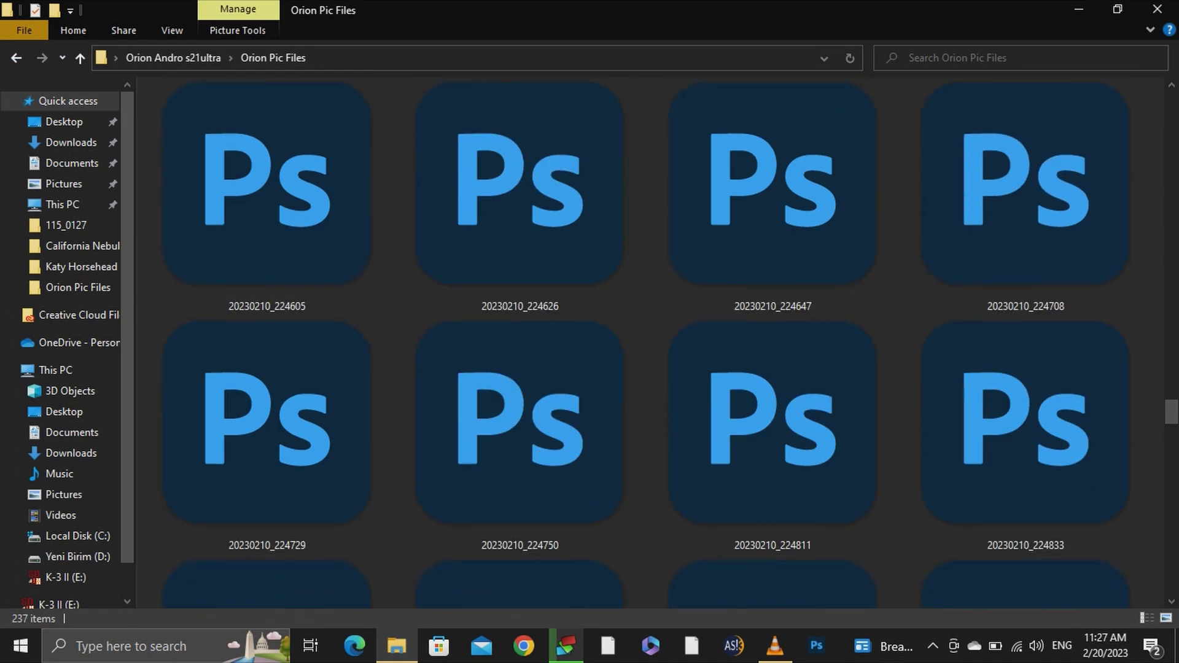
{"action": "scroll", "coordinate": [517, 346], "scroll_direction": "up", "scroll_amount": 15}
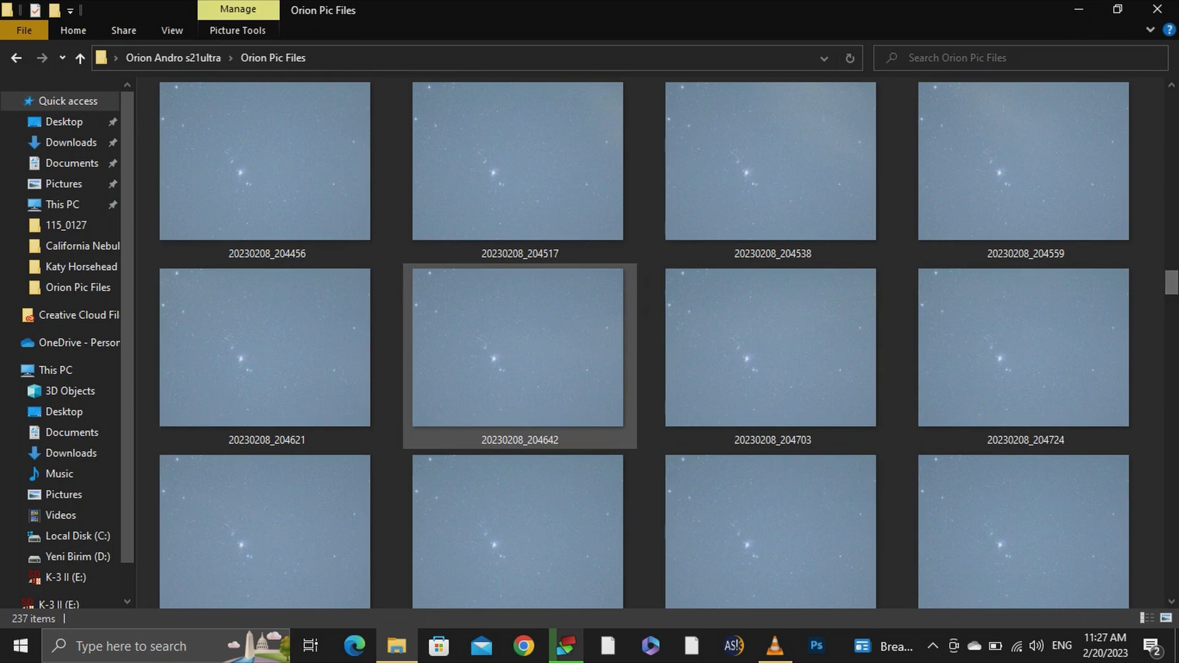
{"action": "left_click", "coordinate": [16, 58]}
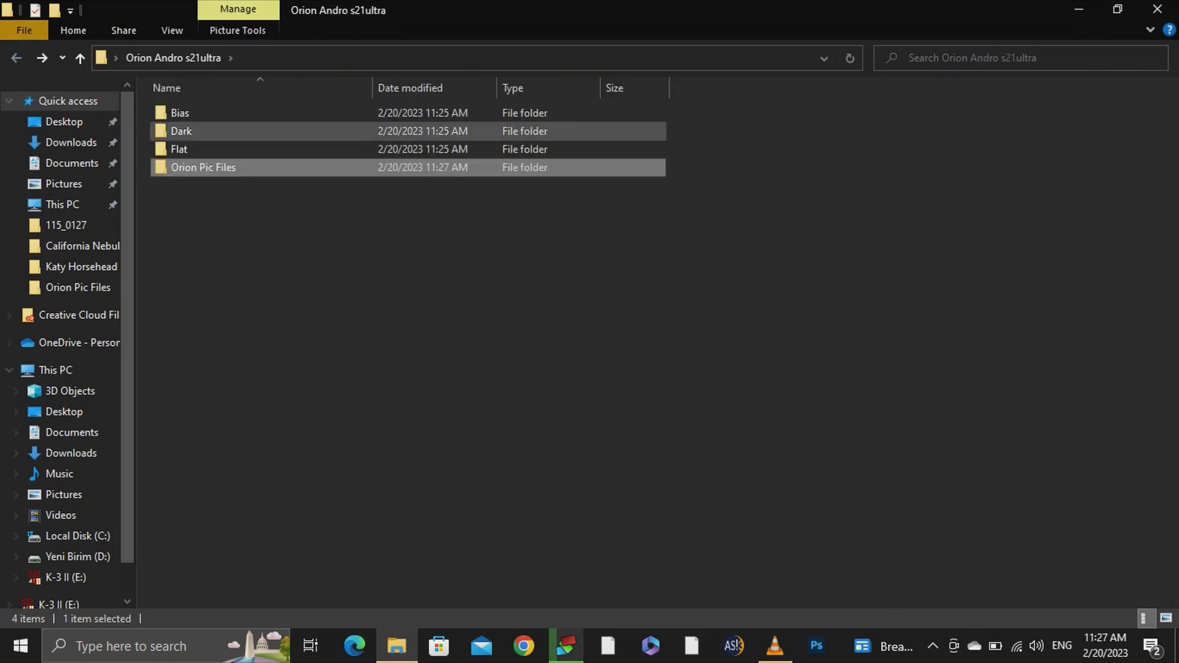
Open the Flat folder, check the details of its second frame and return to the parent folder
{"action": "left_click", "coordinate": [178, 149]}
{"action": "key", "text": "Return"}
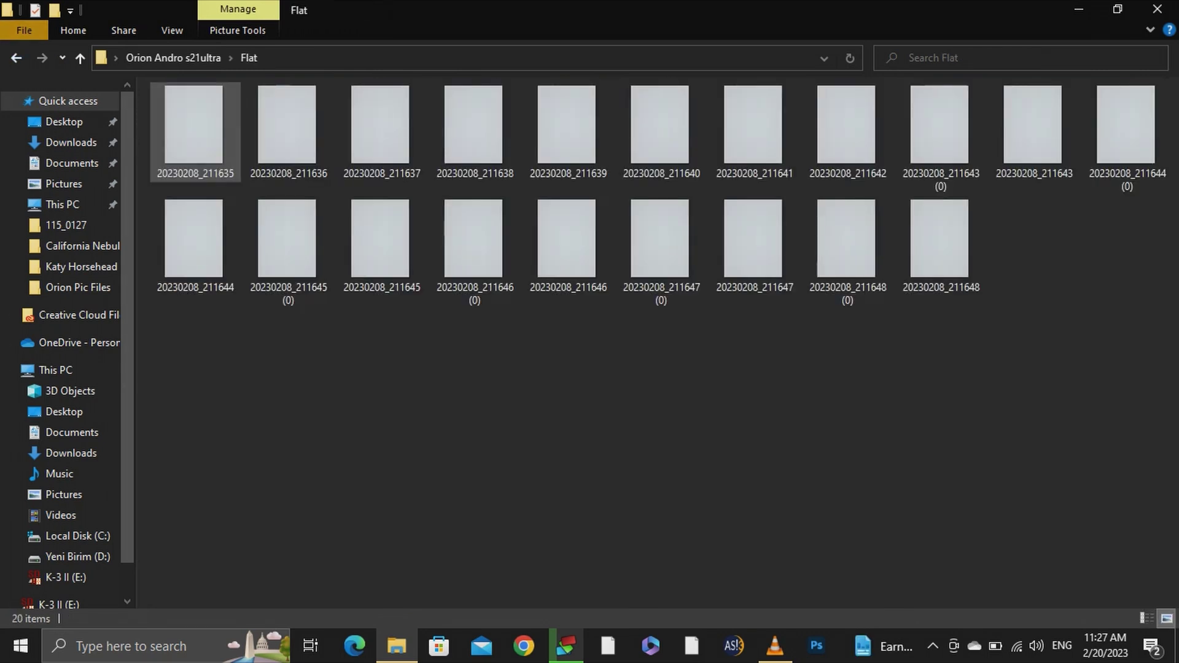
{"action": "left_click", "coordinate": [288, 132]}
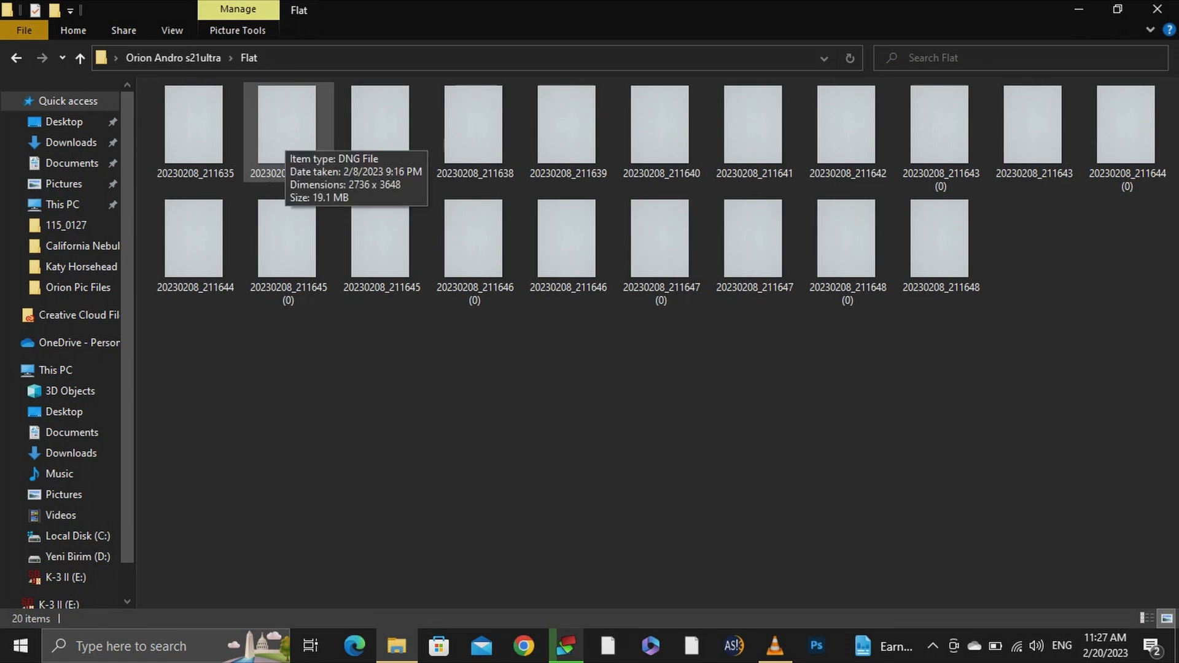
{"action": "key", "text": "alt+Left"}
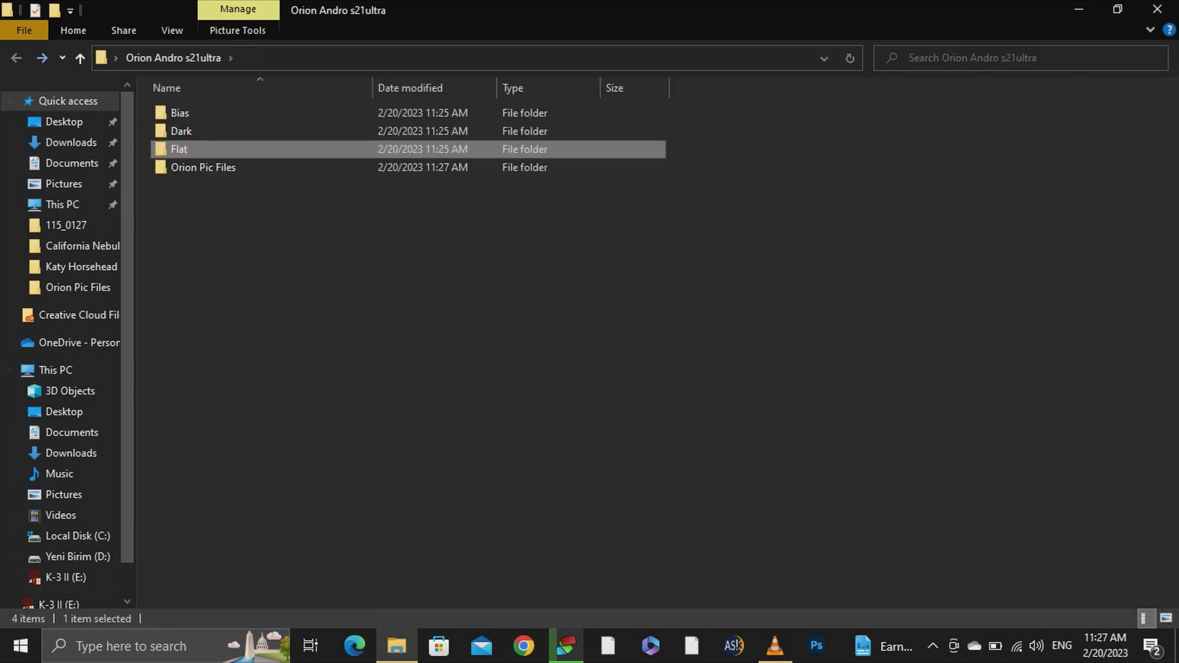
Open the Dark folder to view its calibration frames
{"action": "left_click", "coordinate": [181, 130]}
{"action": "key", "text": "Return"}
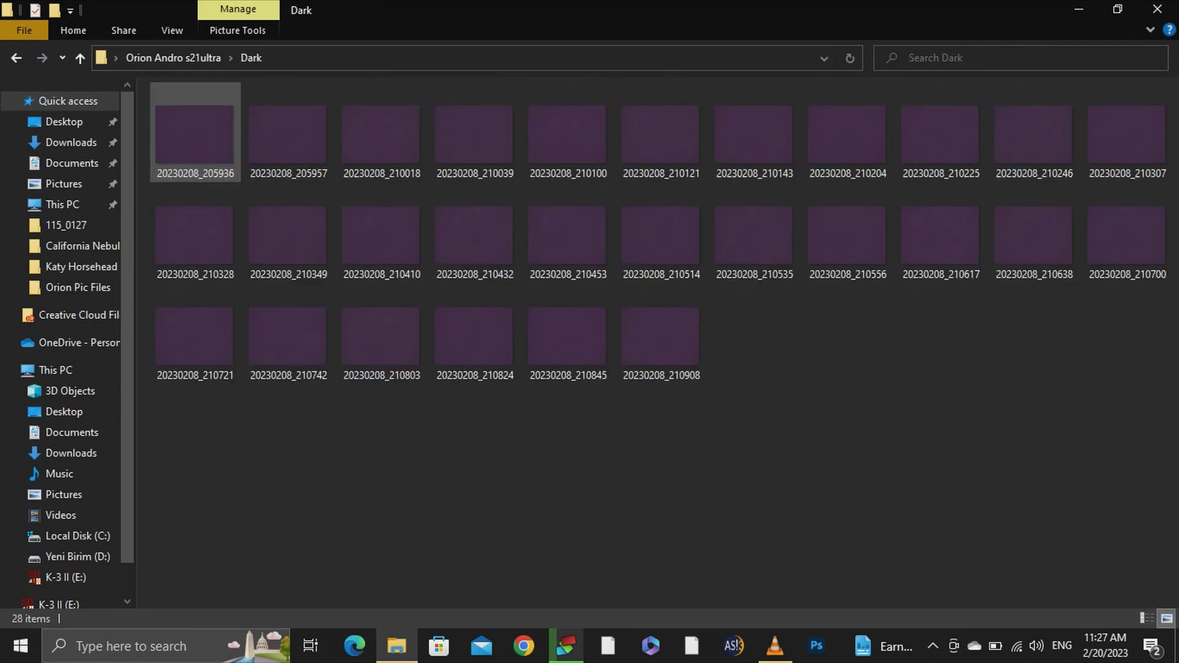
Leave the Dark folder, look through the frames in the Bias folder and return to the parent folder
{"action": "left_click", "coordinate": [16, 58]}
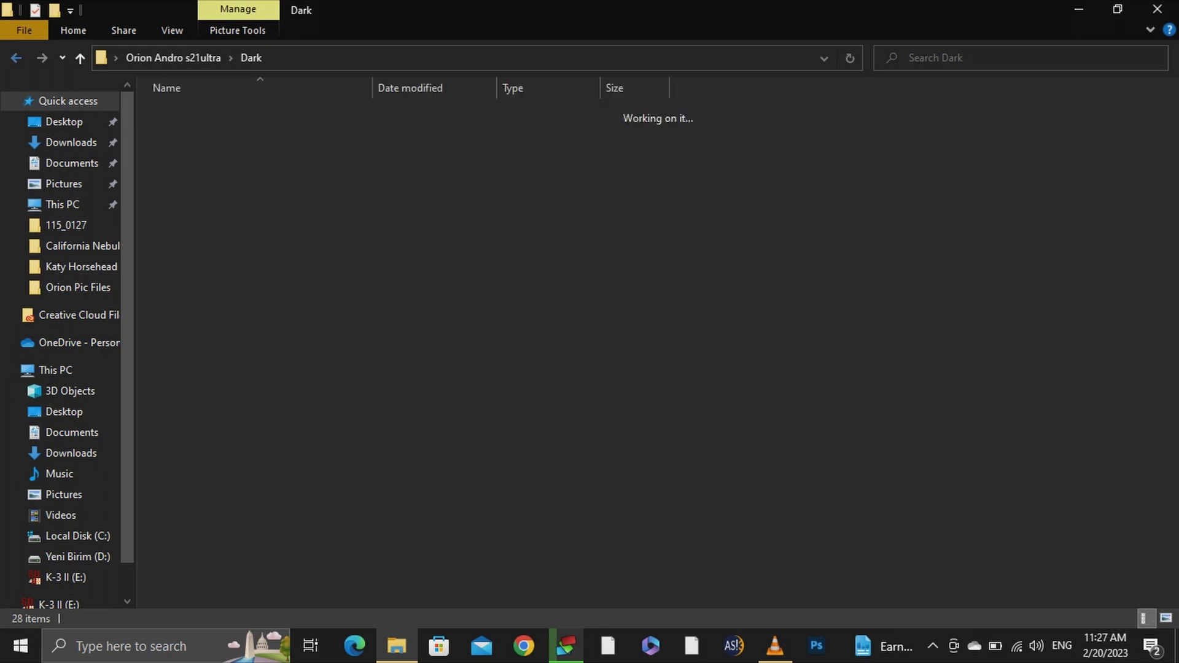
{"action": "left_click", "coordinate": [180, 113]}
{"action": "key", "text": "Return"}
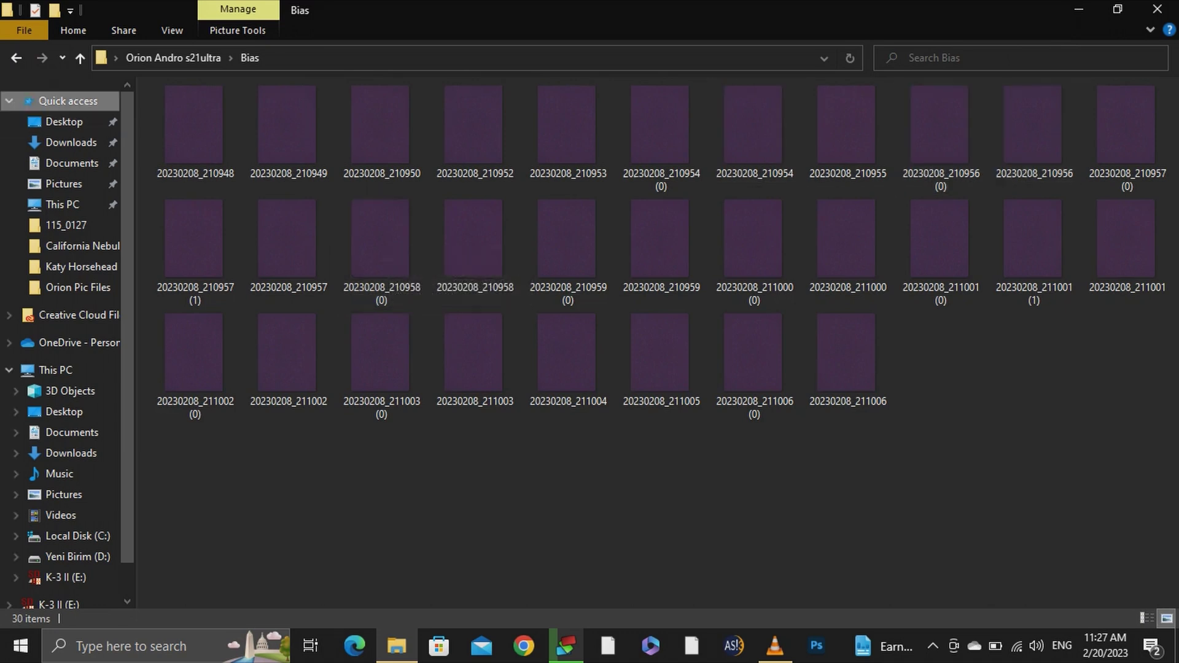
{"action": "left_click", "coordinate": [16, 58]}
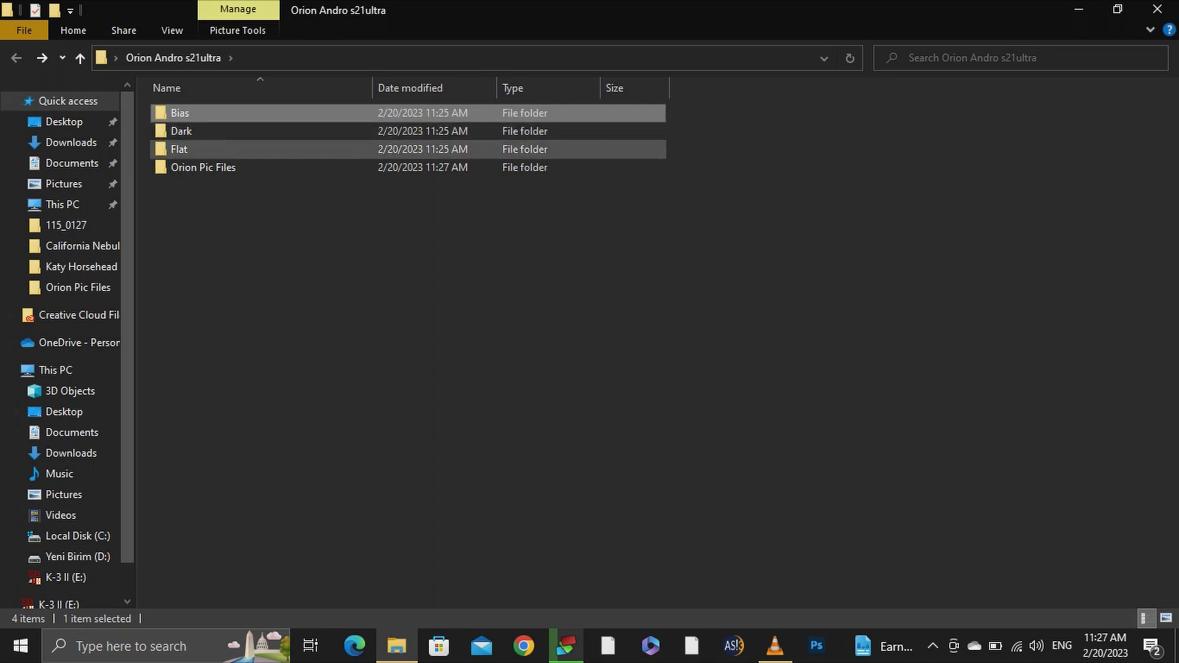
Open the Orion Pic Files folder and view the detailed properties of light frame 20230208_200549
{"action": "double_click", "coordinate": [202, 167]}
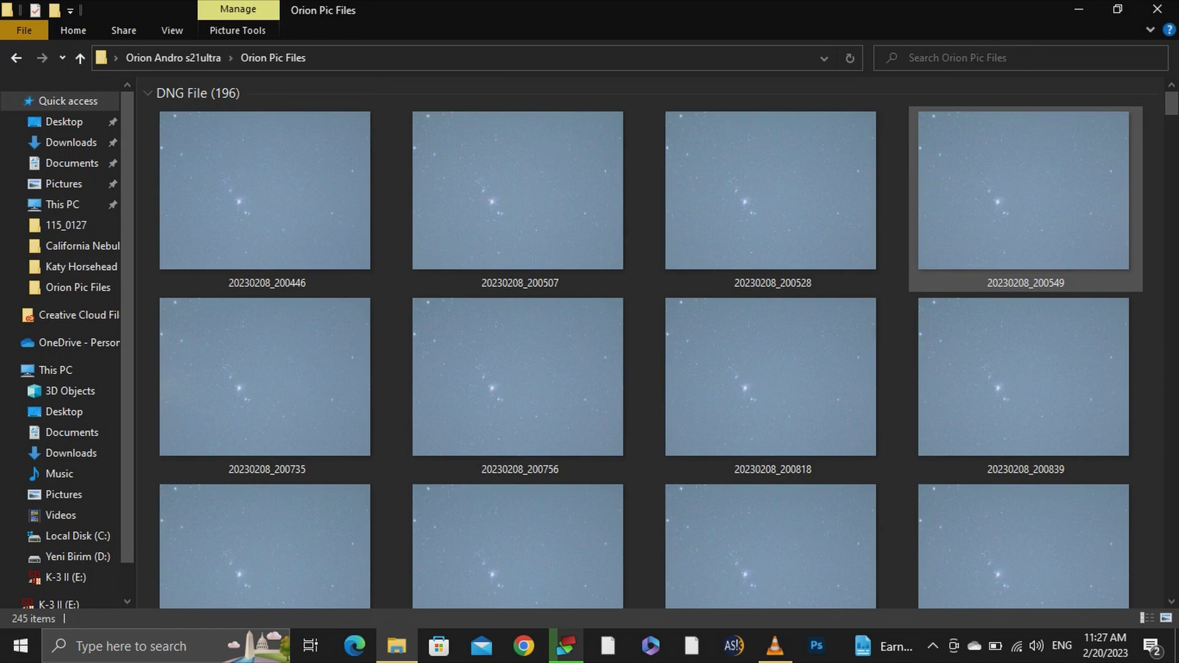
{"action": "left_click", "coordinate": [1023, 190]}
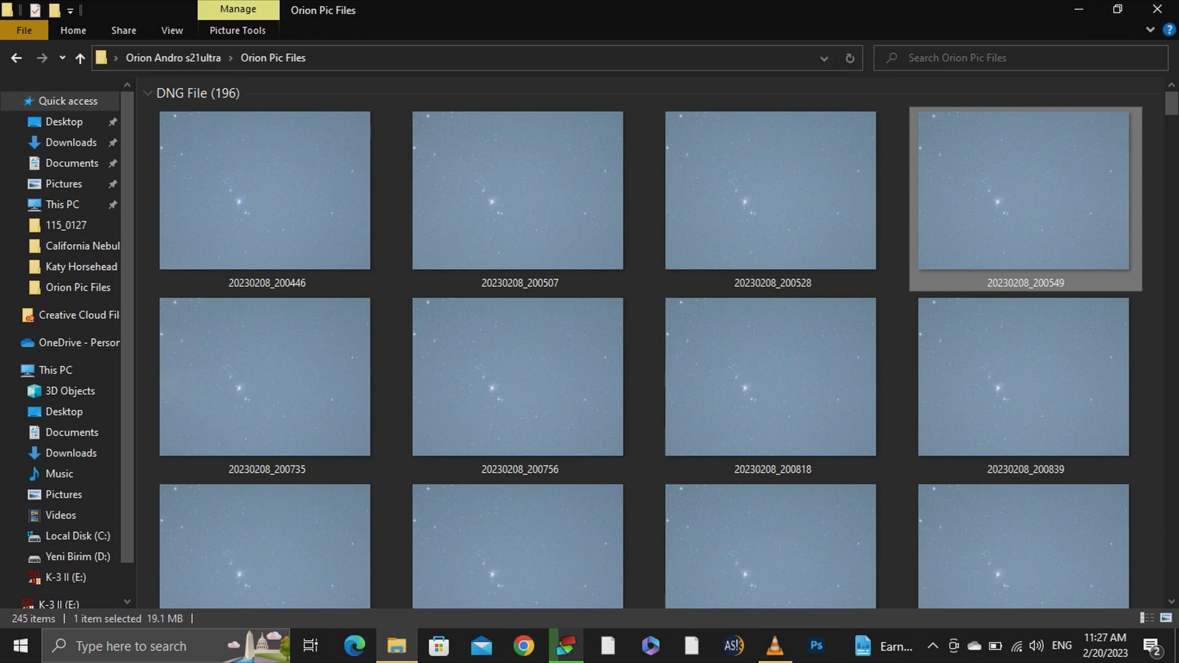
{"action": "right_click", "coordinate": [941, 253]}
{"action": "left_click", "coordinate": [991, 562]}
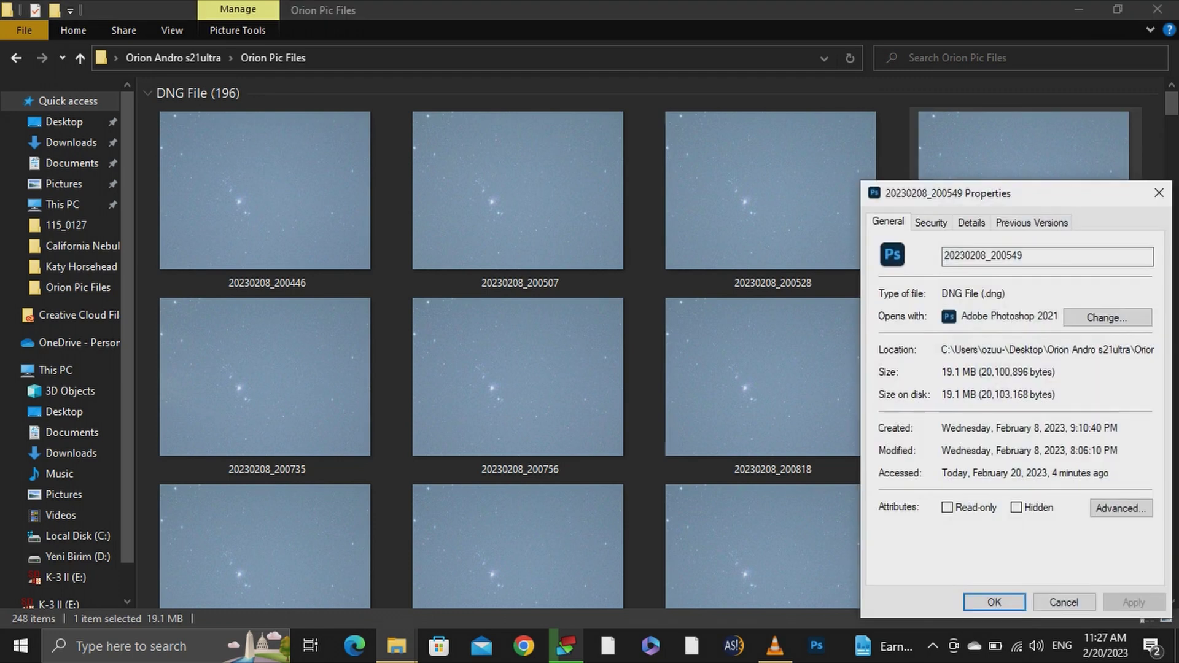
{"action": "left_click", "coordinate": [970, 222]}
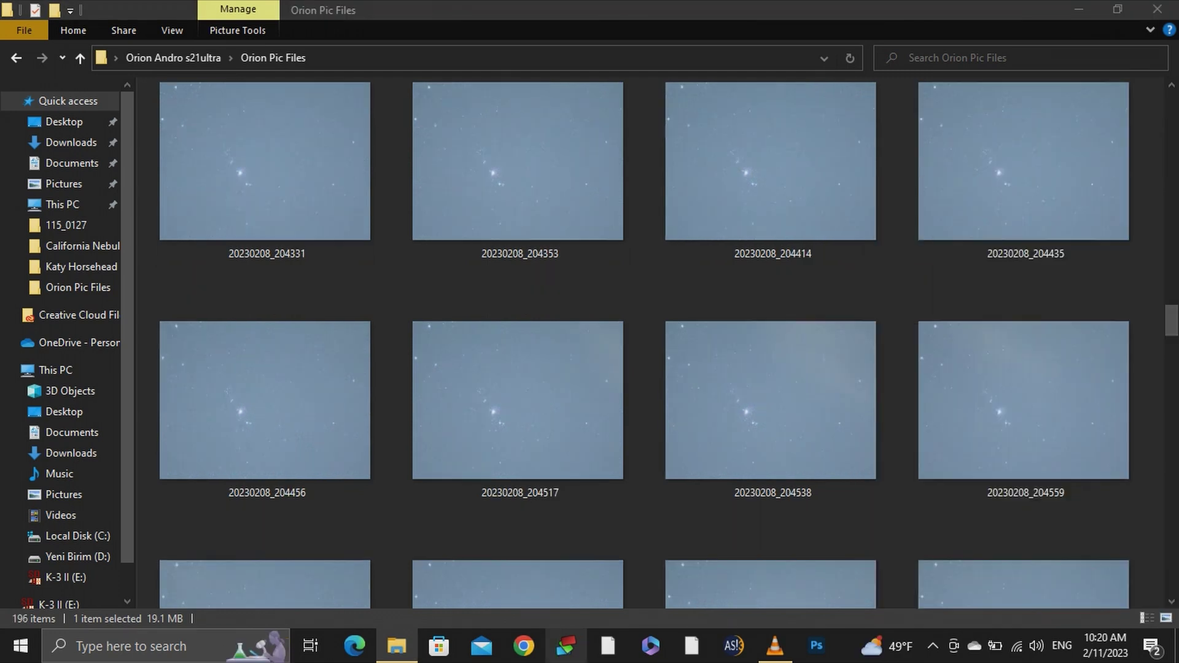
Switch to DeepSkyStacker and load all pictures from the Orion Pic Files folder as light frames
{"action": "left_click", "coordinate": [565, 645]}
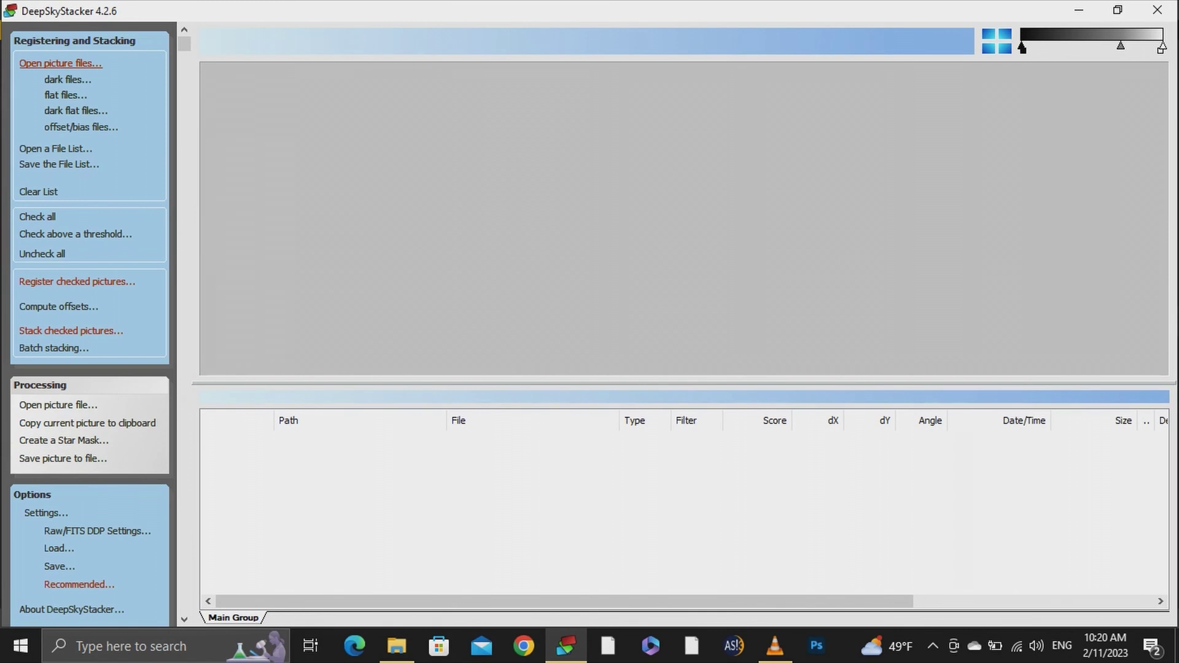
{"action": "left_click", "coordinate": [60, 64]}
{"action": "left_click", "coordinate": [203, 166]}
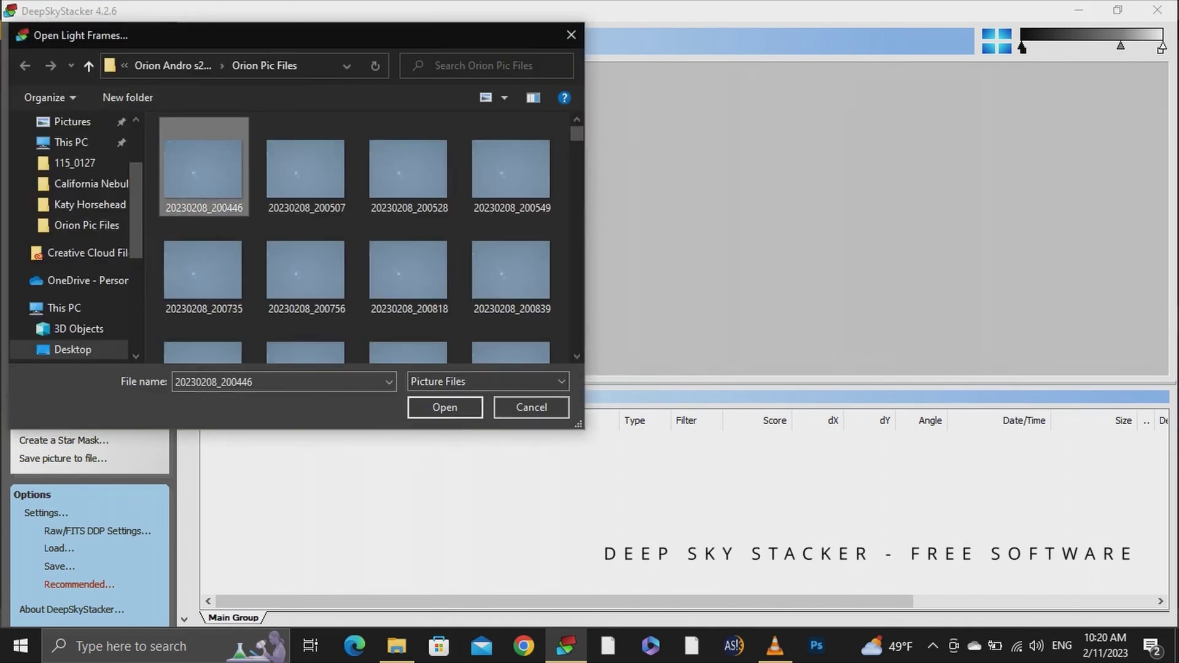
{"action": "scroll", "coordinate": [367, 238], "scroll_direction": "down", "scroll_amount": 3}
{"action": "key", "text": "ctrl+a"}
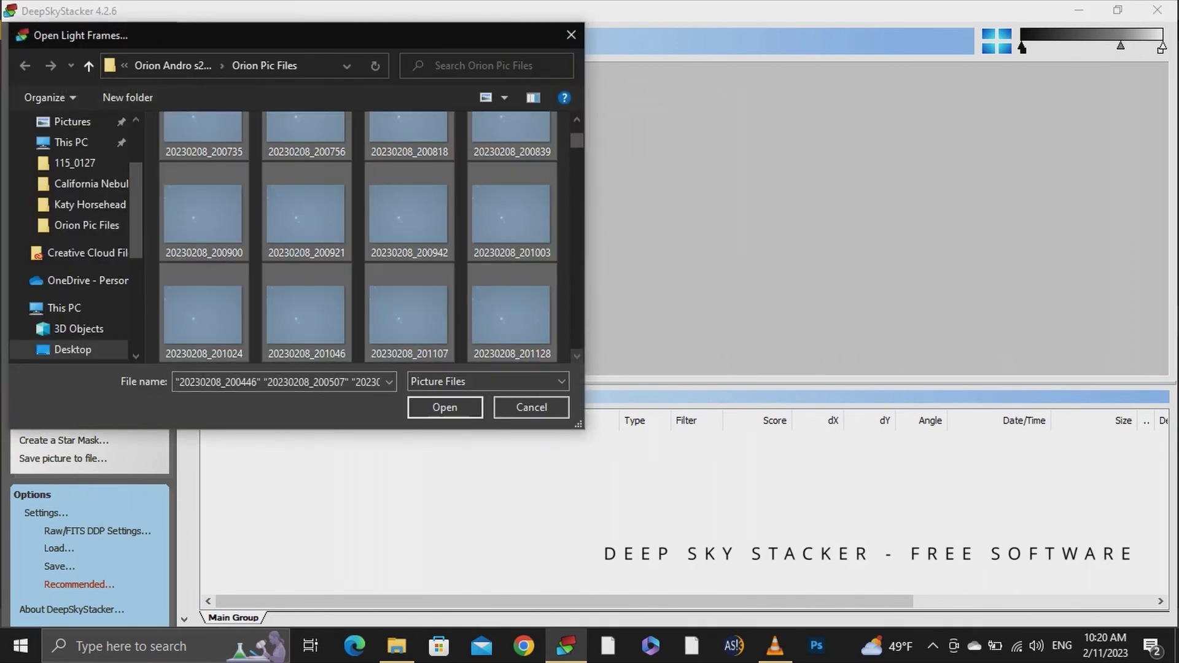
{"action": "key", "text": "Return"}
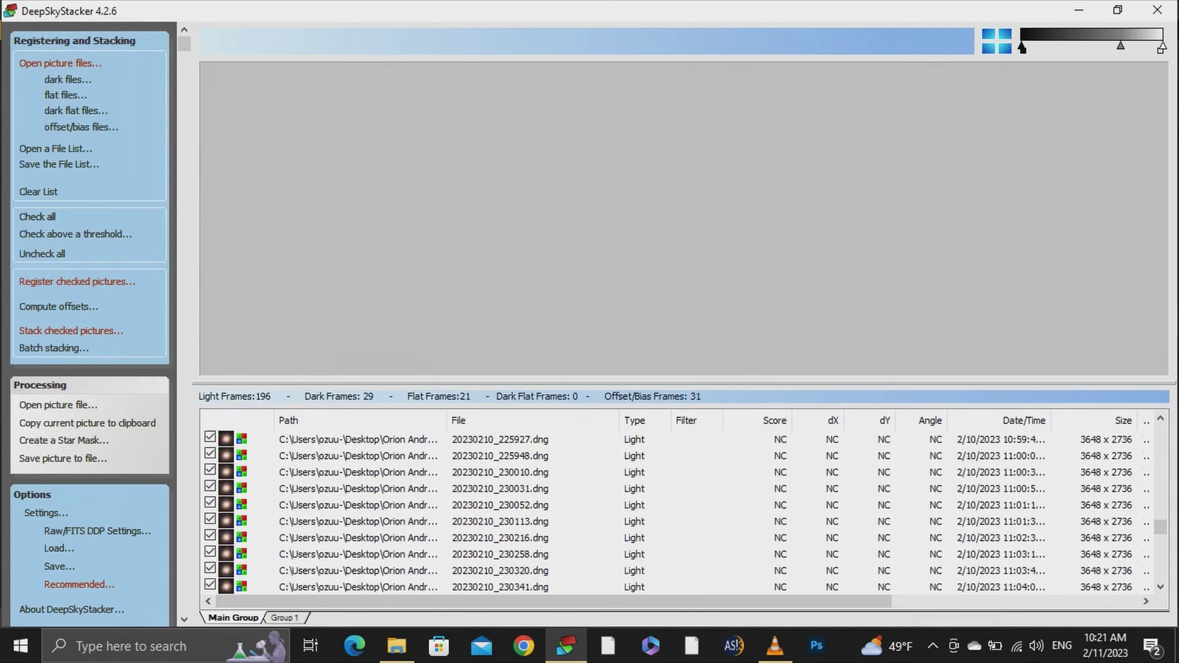
Begin registering the checked pictures, then review and accept the recommended settings
{"action": "left_click", "coordinate": [76, 281]}
{"action": "left_click", "coordinate": [517, 403]}
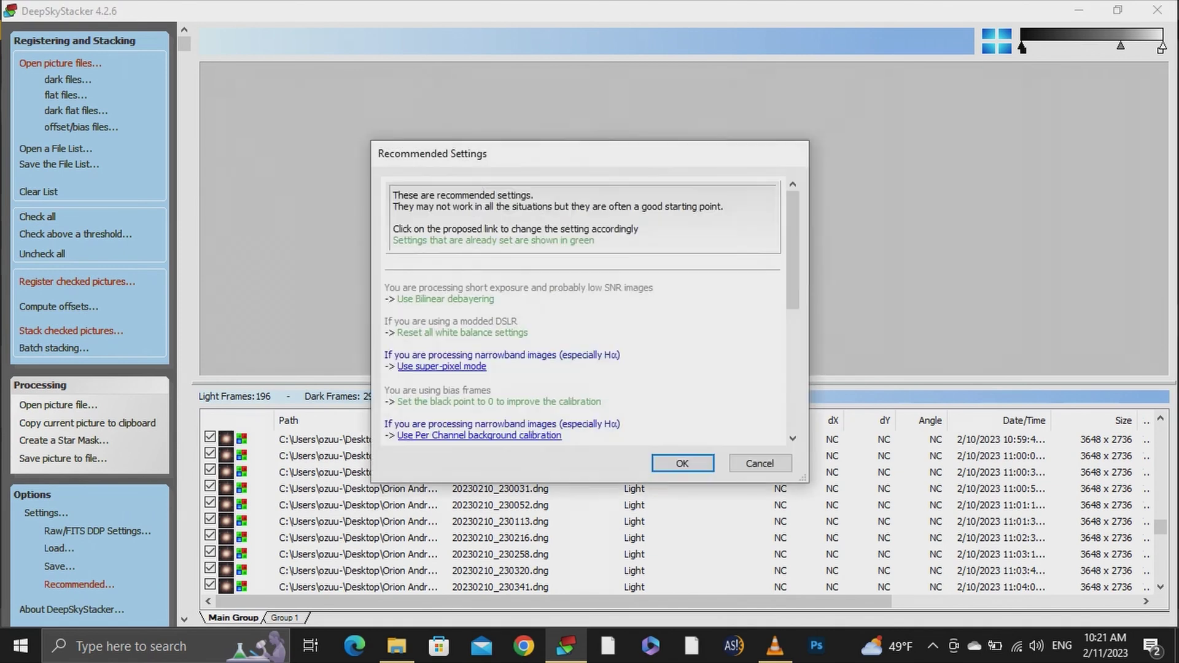
{"action": "scroll", "coordinate": [582, 307], "scroll_direction": "down", "scroll_amount": 10}
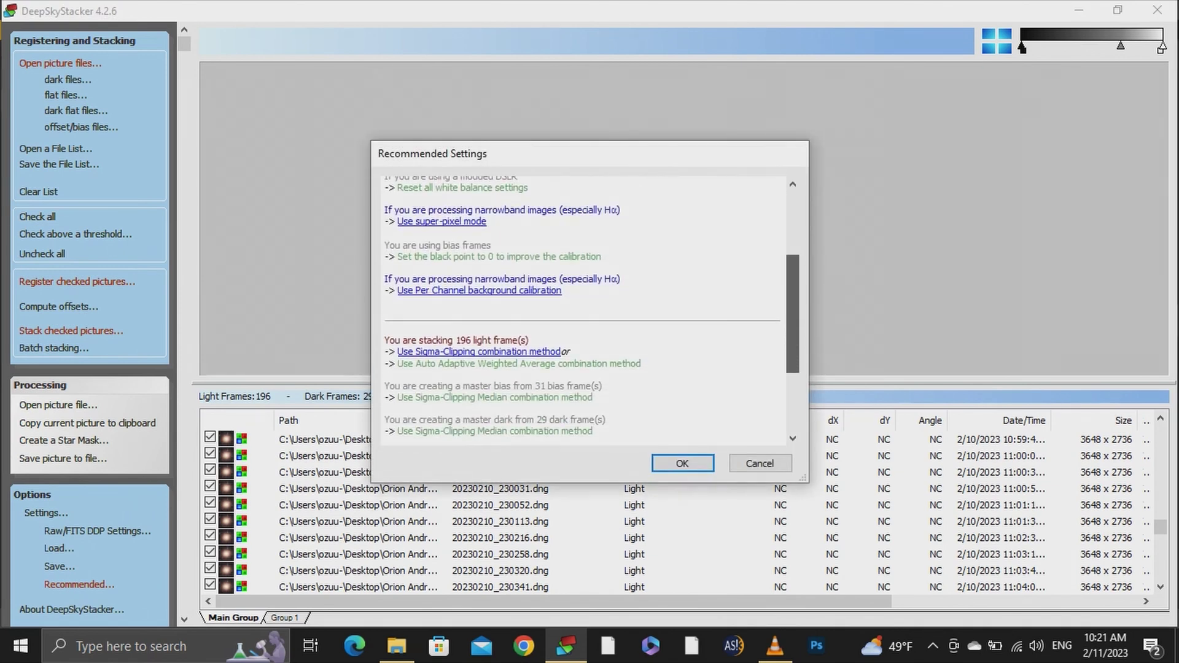
{"action": "left_click_drag", "start_coordinate": [792, 372], "coordinate": [792, 249]}
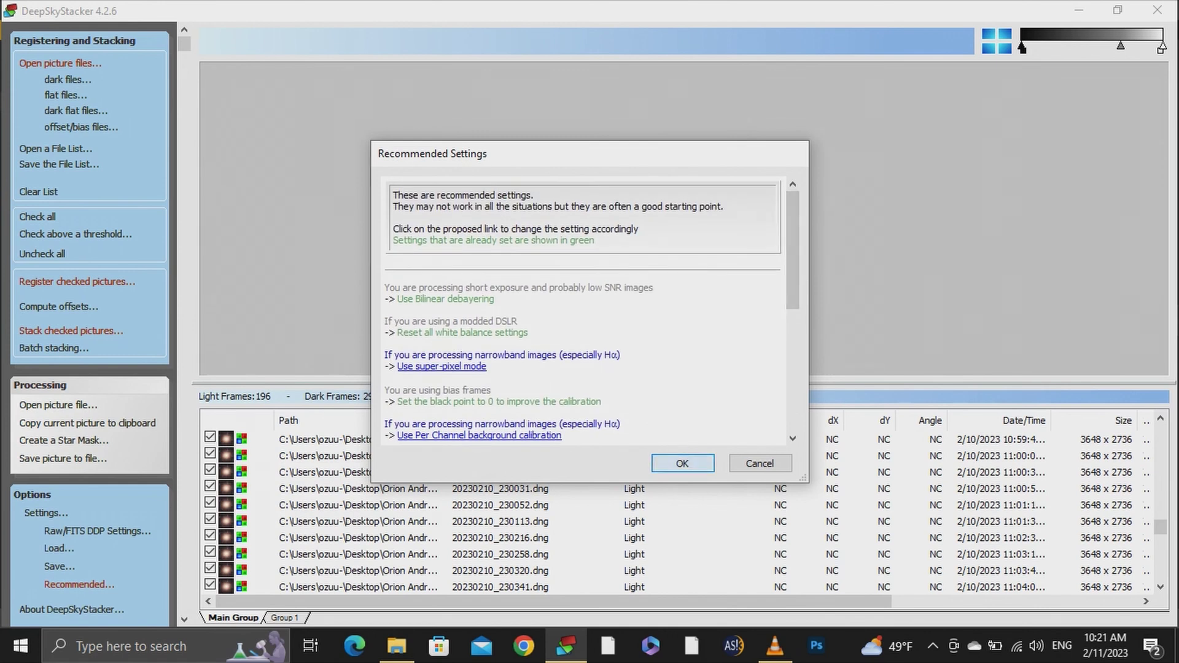
{"action": "left_click", "coordinate": [682, 463]}
Confirm the register settings with a 16% star detection threshold, review the stacking steps and start stacking
{"action": "left_click", "coordinate": [517, 217]}
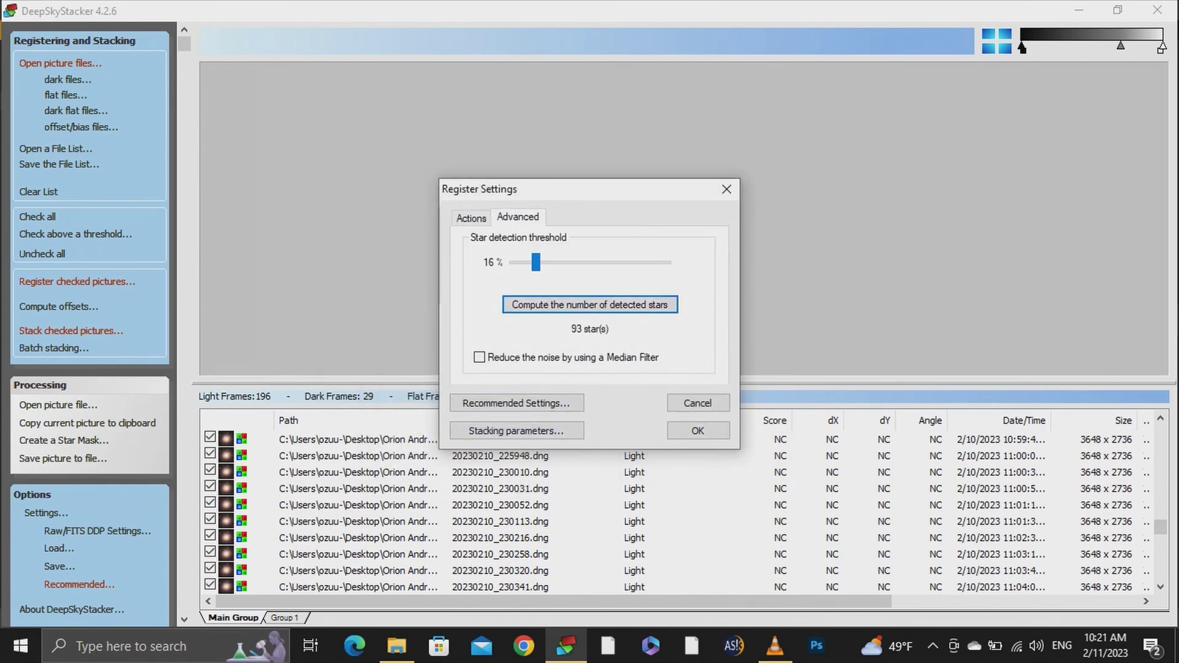
{"action": "left_click", "coordinate": [698, 431]}
{"action": "scroll", "coordinate": [582, 294], "scroll_direction": "down", "scroll_amount": 2}
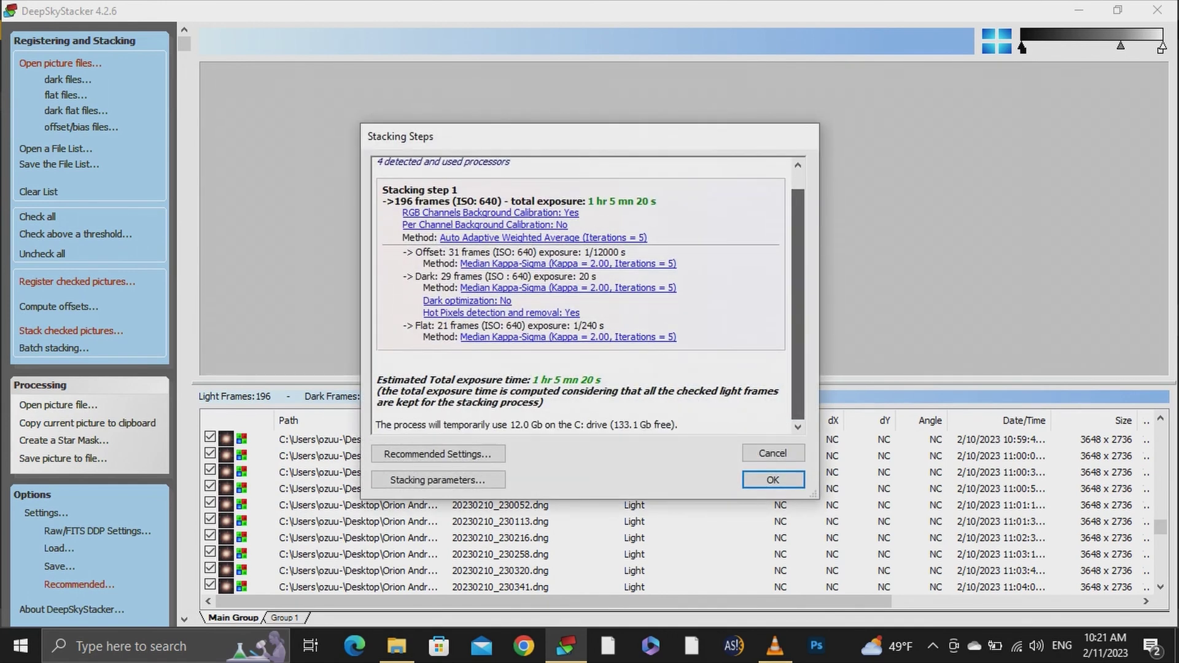
{"action": "scroll", "coordinate": [582, 295], "scroll_direction": "up", "scroll_amount": 2}
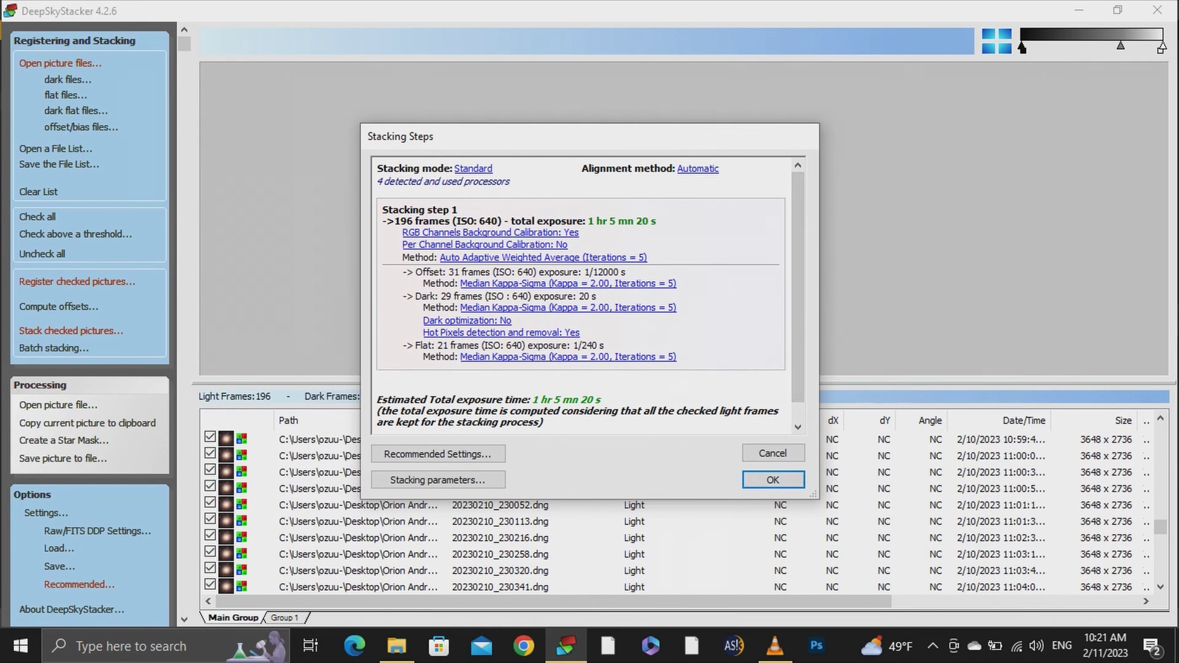
{"action": "left_click", "coordinate": [773, 479]}
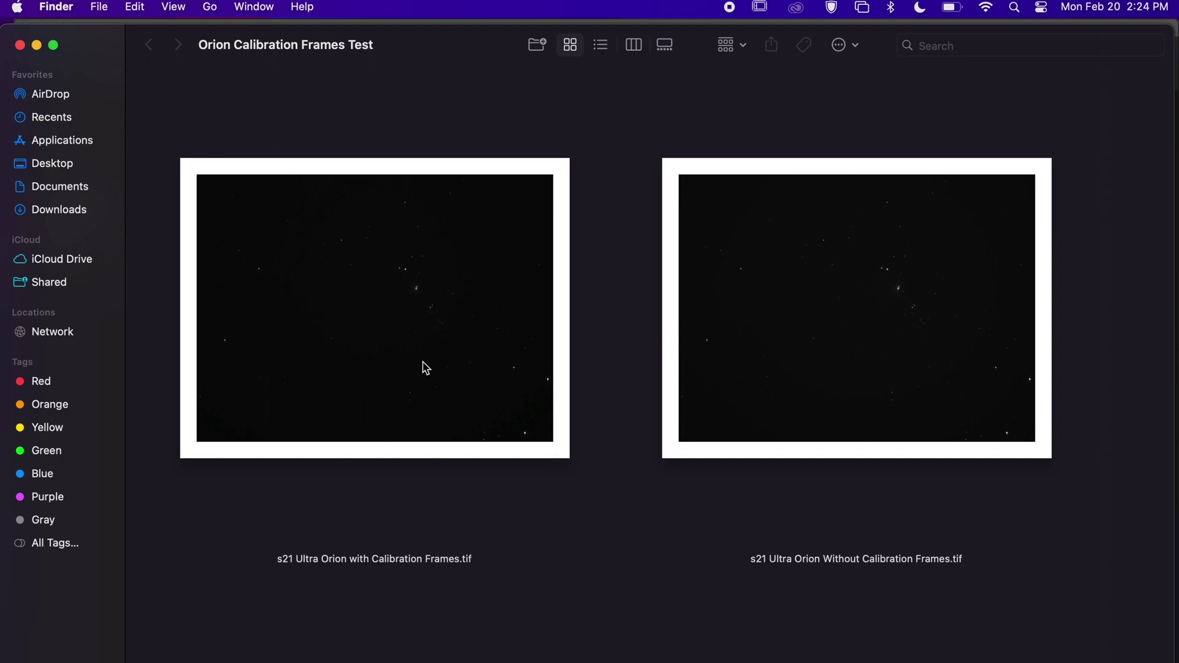
Preview the stacked Orion TIFFs with and without calibration frames in Finder, alternating between them to compare
{"action": "left_click", "coordinate": [425, 368]}
{"action": "key", "text": "space"}
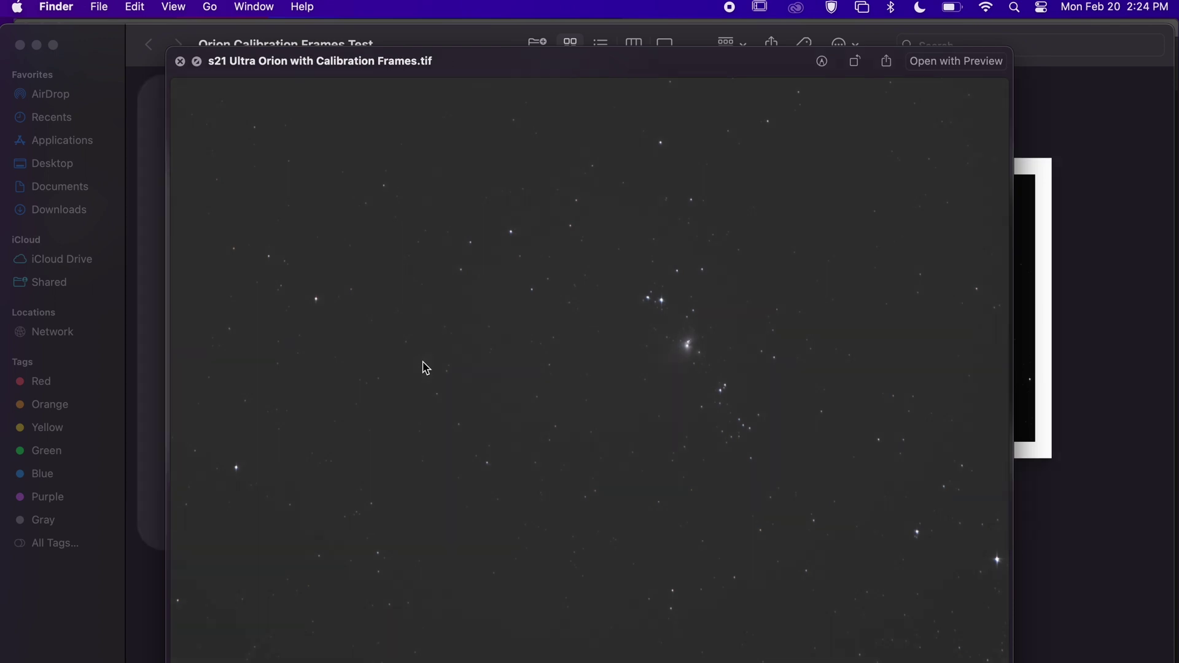
{"action": "key", "text": "Right"}
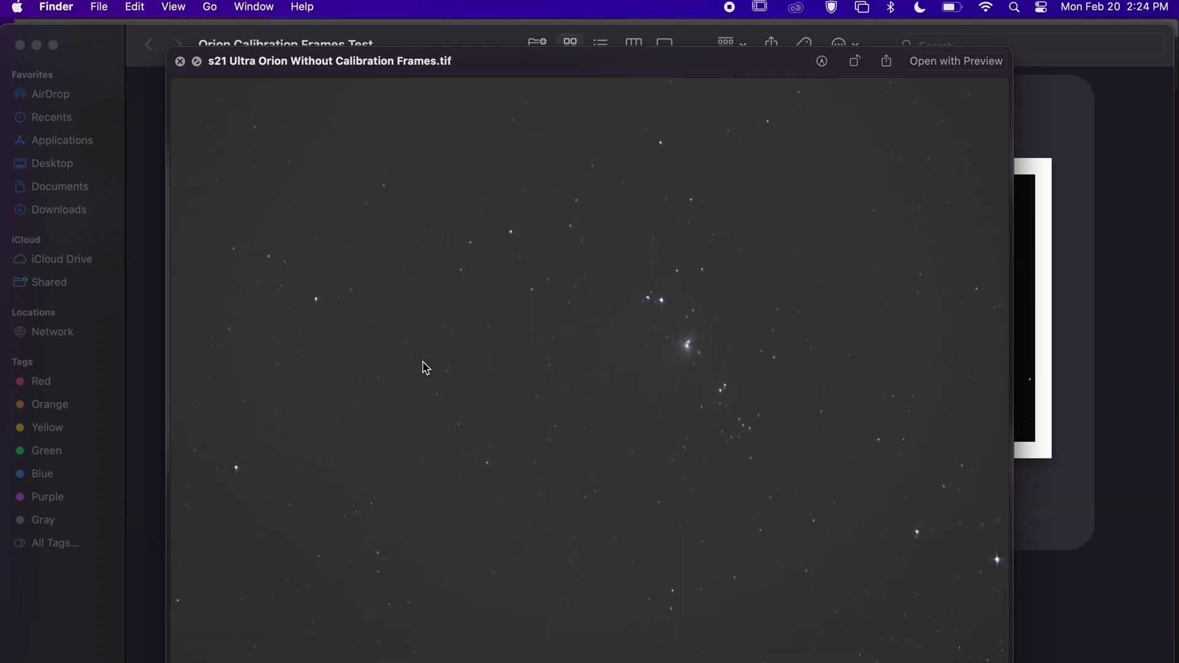
{"action": "key", "text": "Left"}
{"action": "key", "text": "Right"}
{"action": "key", "text": "Left"}
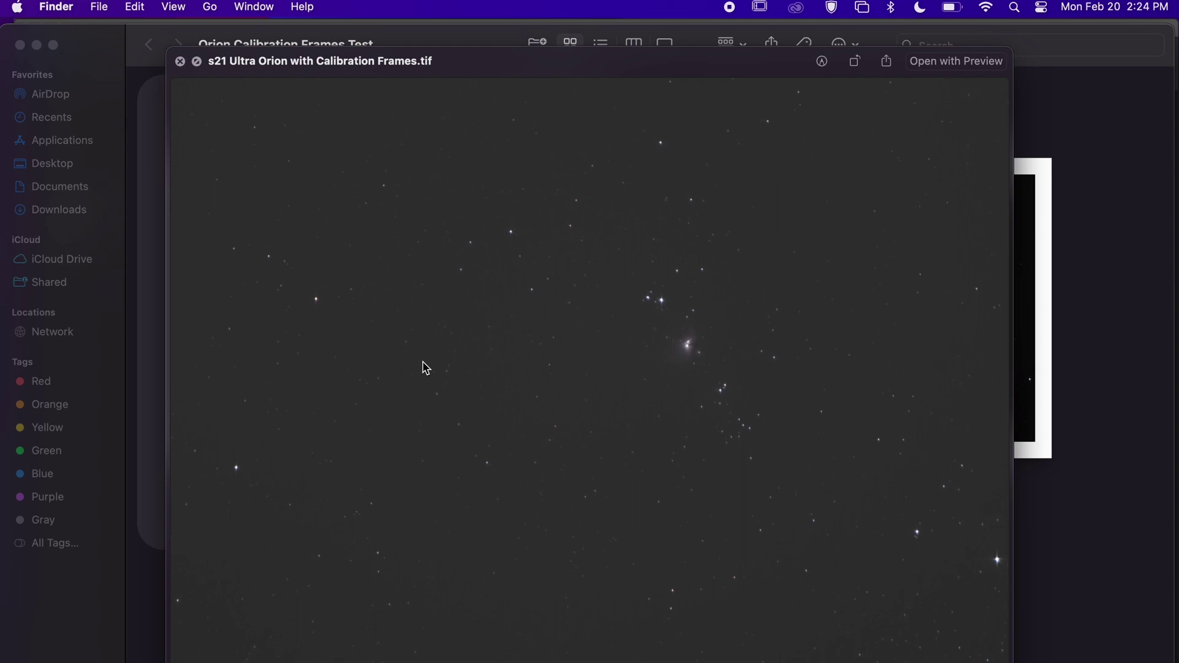
{"action": "key", "text": "Right"}
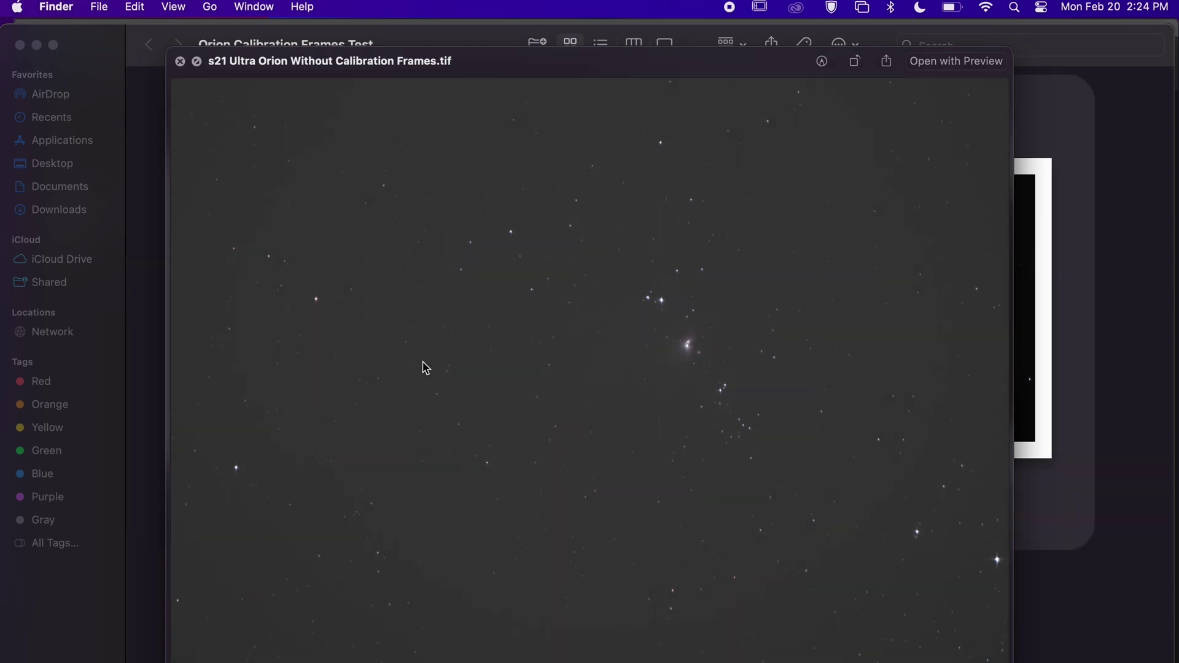
{"action": "key", "text": "Left"}
{"action": "key", "text": "space"}
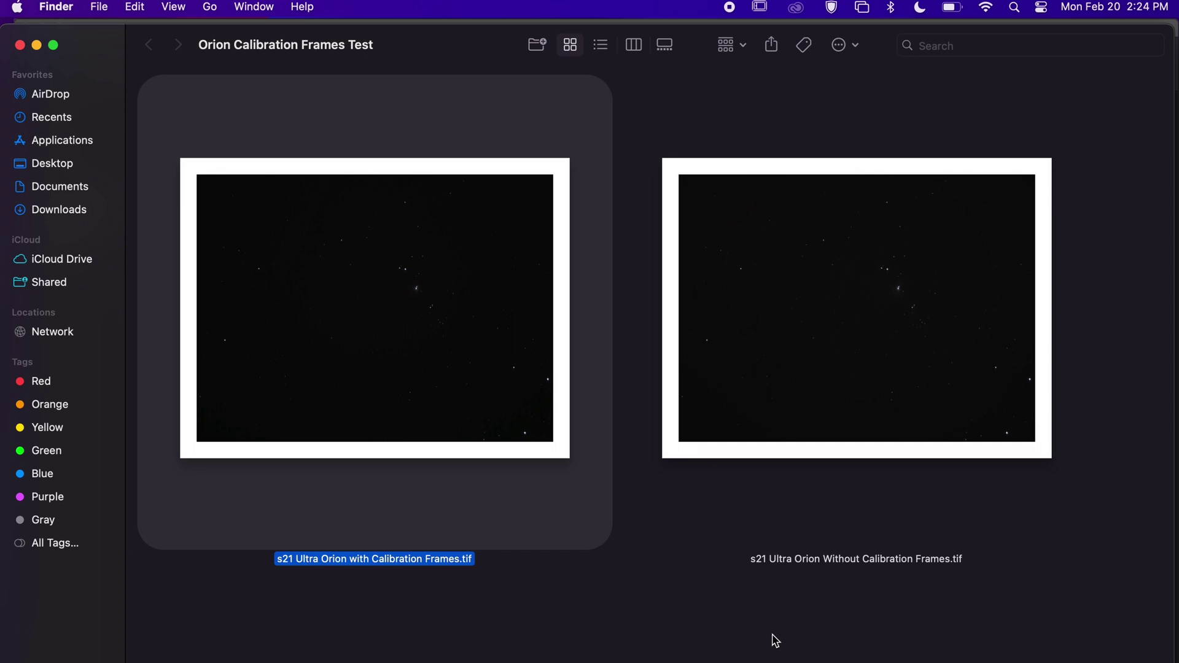
Open both Orion TIFFs in Photoshop and convert the uncalibrated image's background into a layer named WITHOUT CALIBRATION FRAMES
{"action": "left_click_drag", "start_coordinate": [773, 638], "coordinate": [701, 662]}
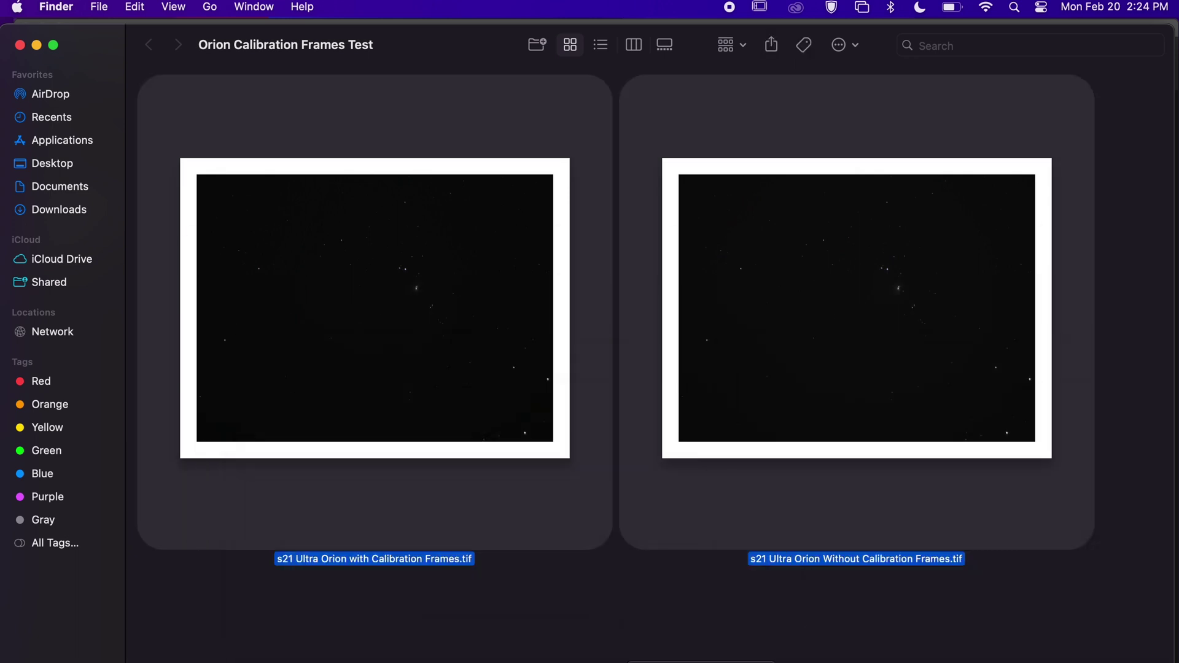
{"action": "left_click_drag", "start_coordinate": [571, 662], "coordinate": [702, 659]}
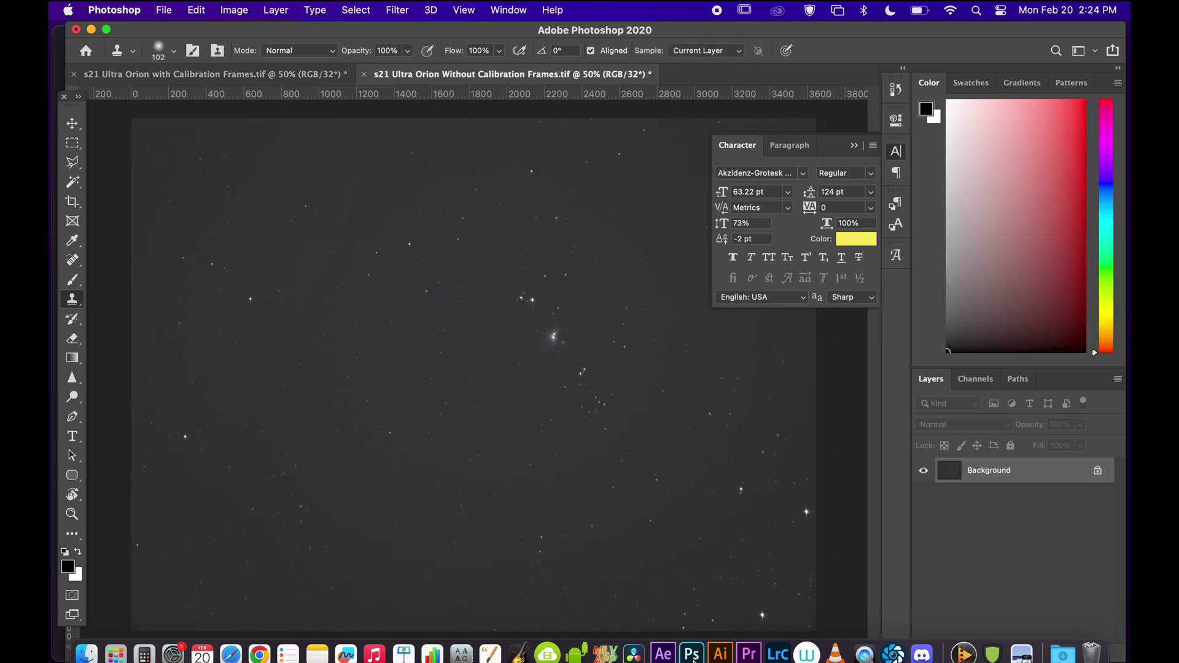
{"action": "double_click", "coordinate": [989, 473]}
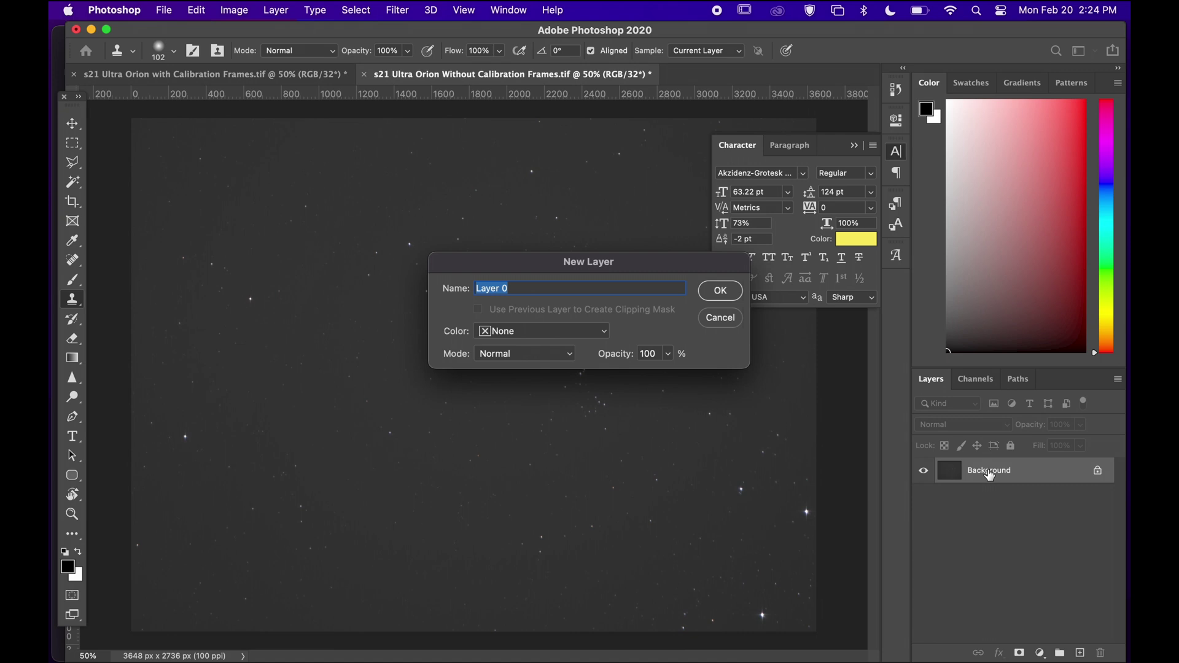
{"action": "type", "text": "WITHOUT CALIBRATION FRAME"}
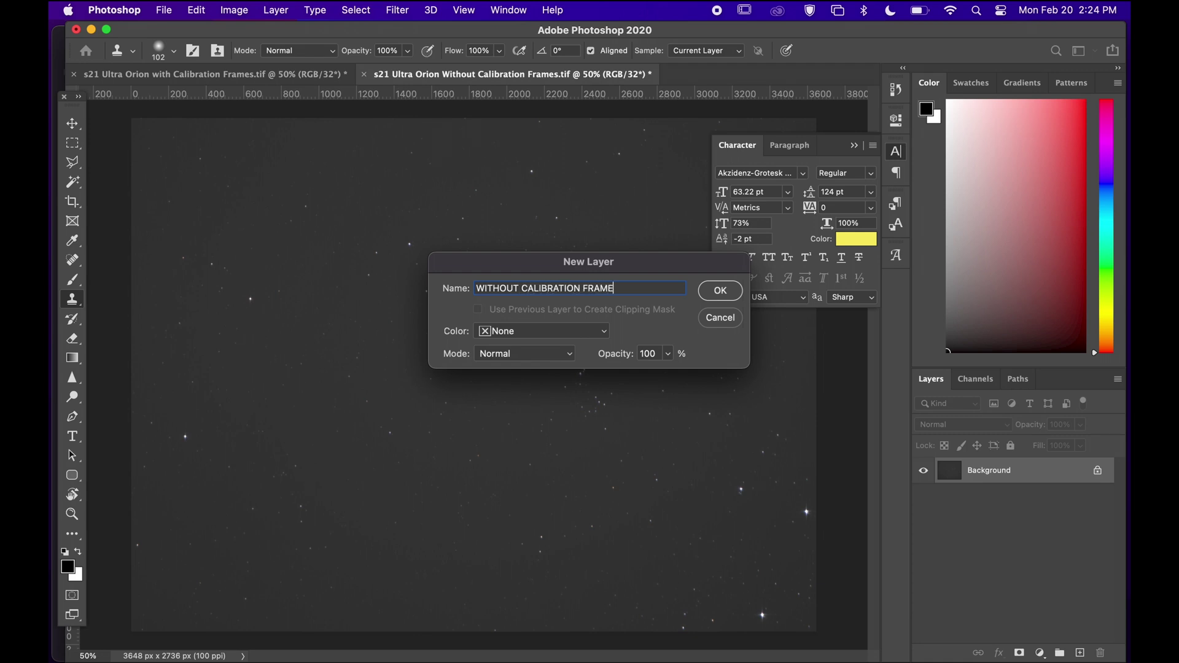
{"action": "type", "text": "S"}
{"action": "left_click", "coordinate": [716, 291]}
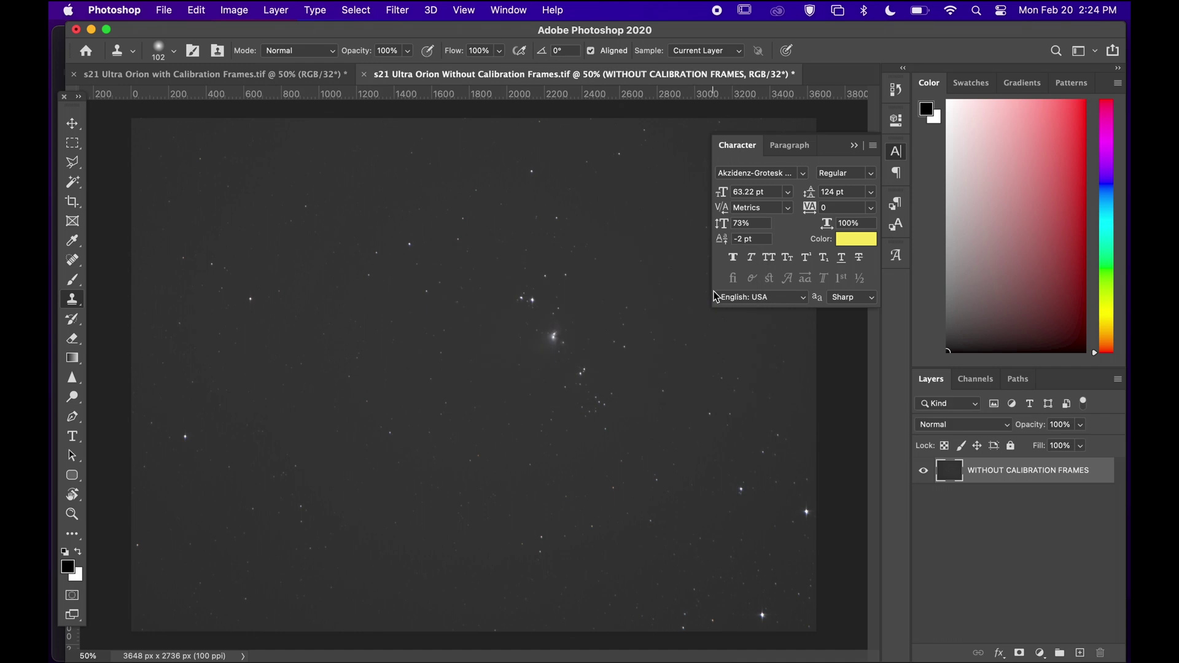
Convert the background of the image with calibration frames into a layer named WITH CALIBRATION FRAMES
{"action": "left_click", "coordinate": [303, 77]}
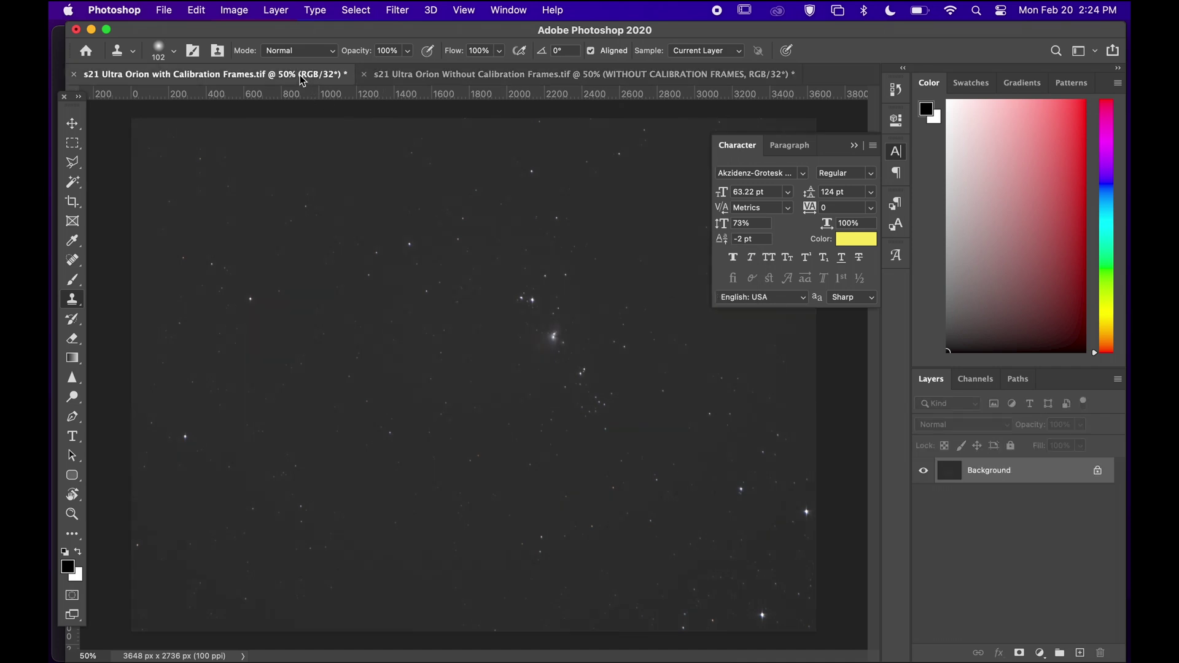
{"action": "double_click", "coordinate": [999, 476]}
{"action": "type", "text": "WIT"}
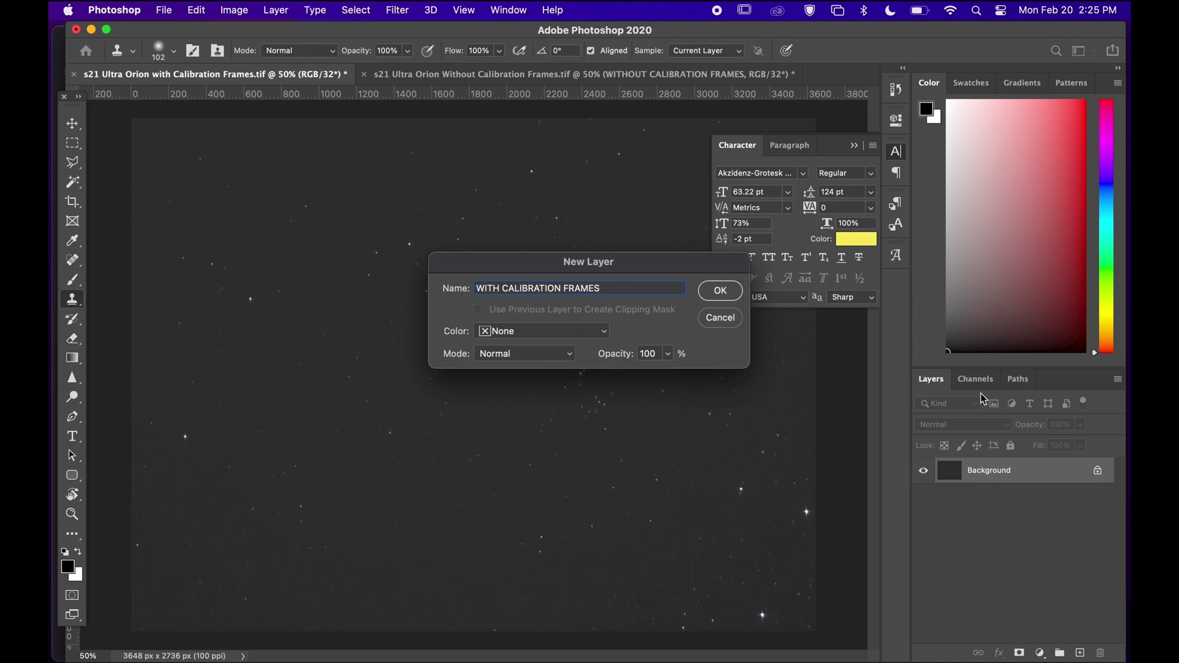
{"action": "type", "text": "H CALIBRATION FRAMES"}
{"action": "left_click", "coordinate": [713, 291]}
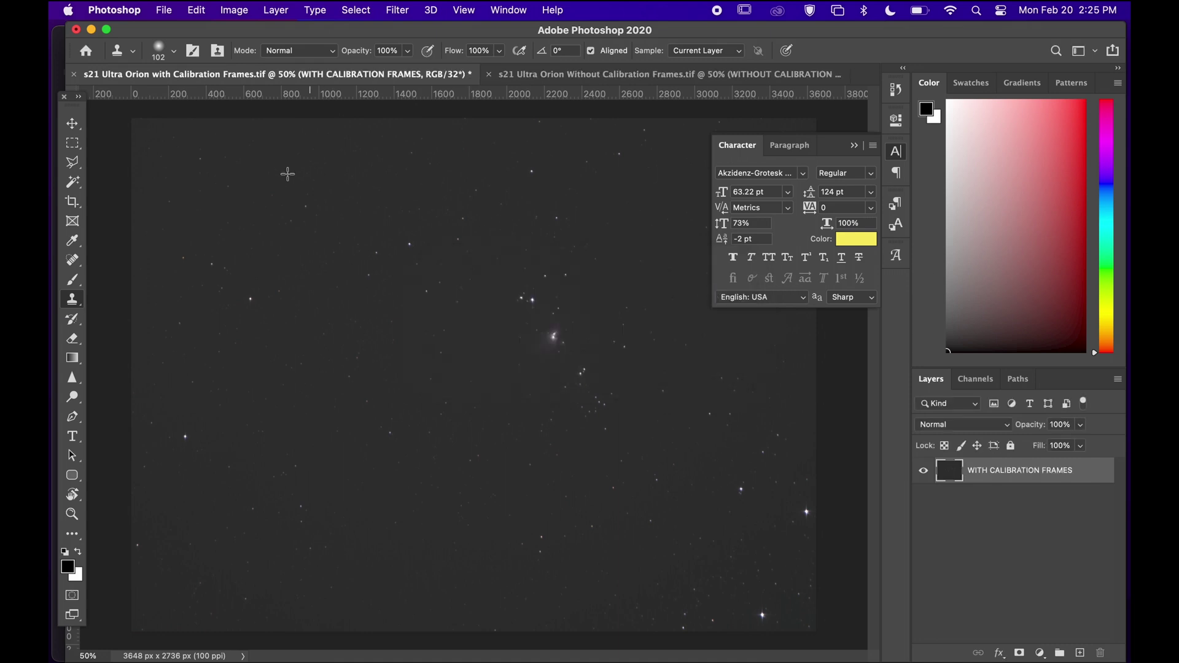
Copy the WITHOUT CALIBRATION FRAMES layer into the image with calibration frames and align it exactly over the existing layer
{"action": "left_click", "coordinate": [80, 126]}
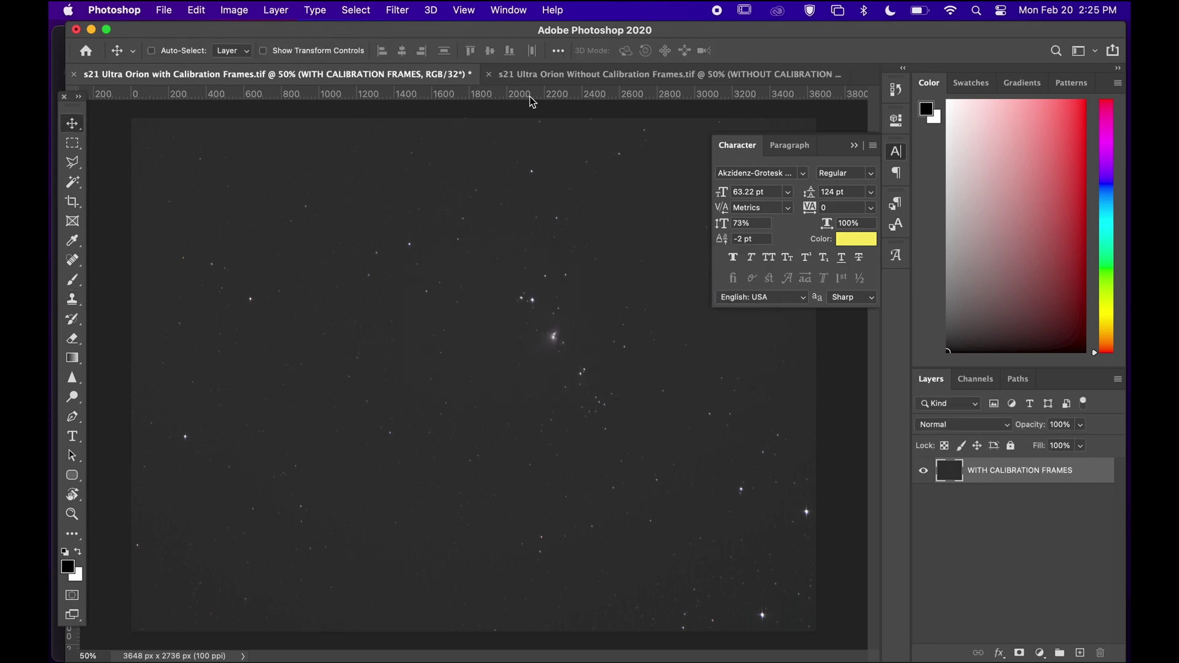
{"action": "left_click", "coordinate": [544, 77]}
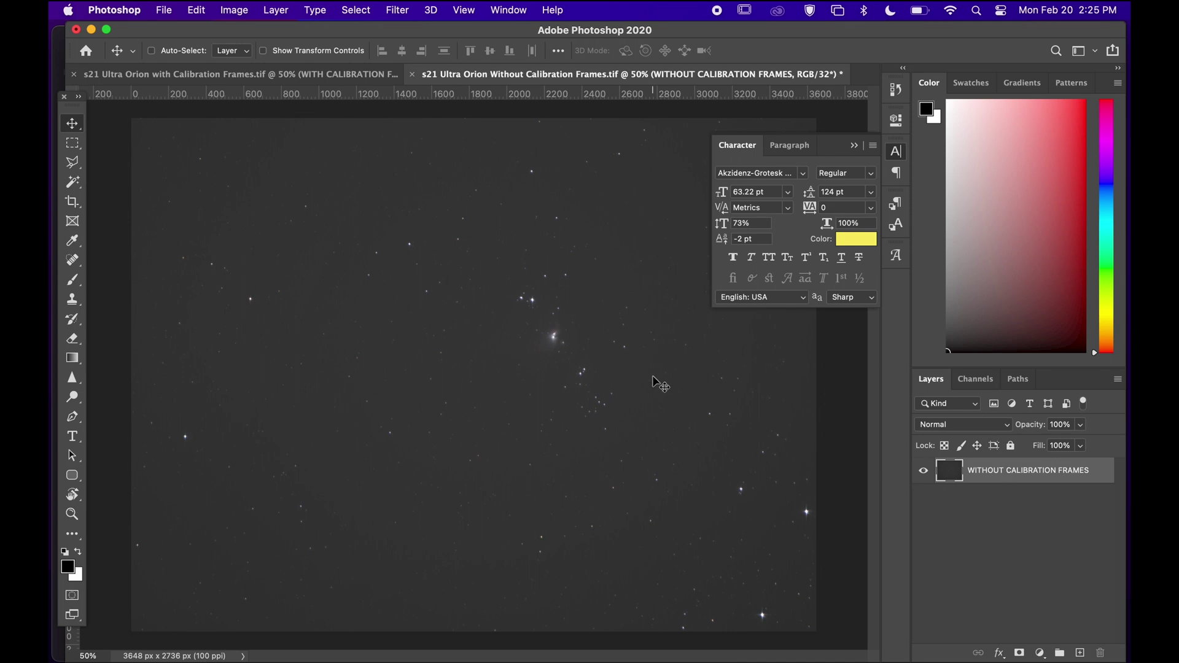
{"action": "left_click_drag", "start_coordinate": [658, 385], "coordinate": [343, 76]}
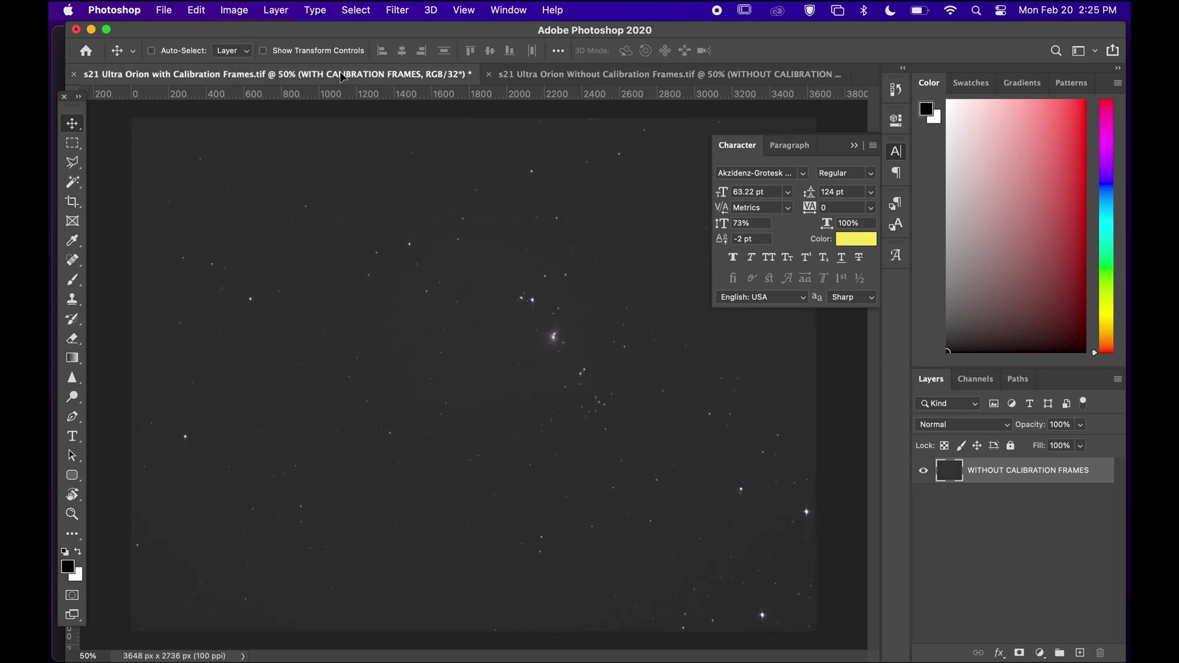
{"action": "left_click_drag", "start_coordinate": [451, 368], "coordinate": [510, 419]}
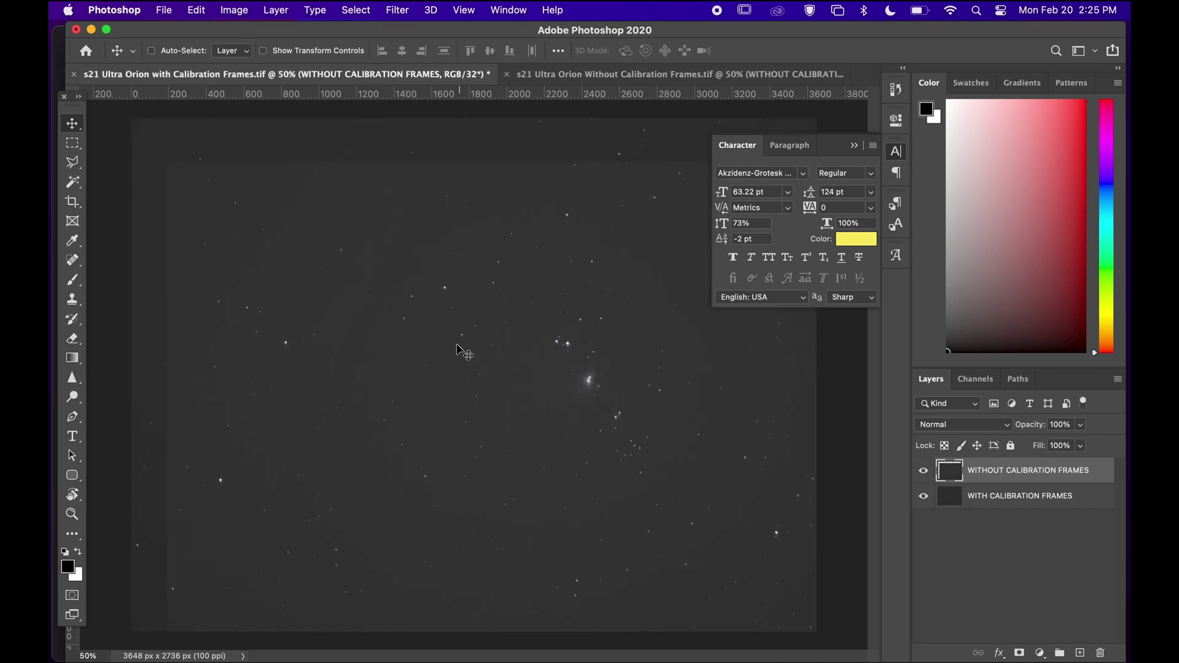
{"action": "left_click_drag", "start_coordinate": [460, 342], "coordinate": [431, 303]}
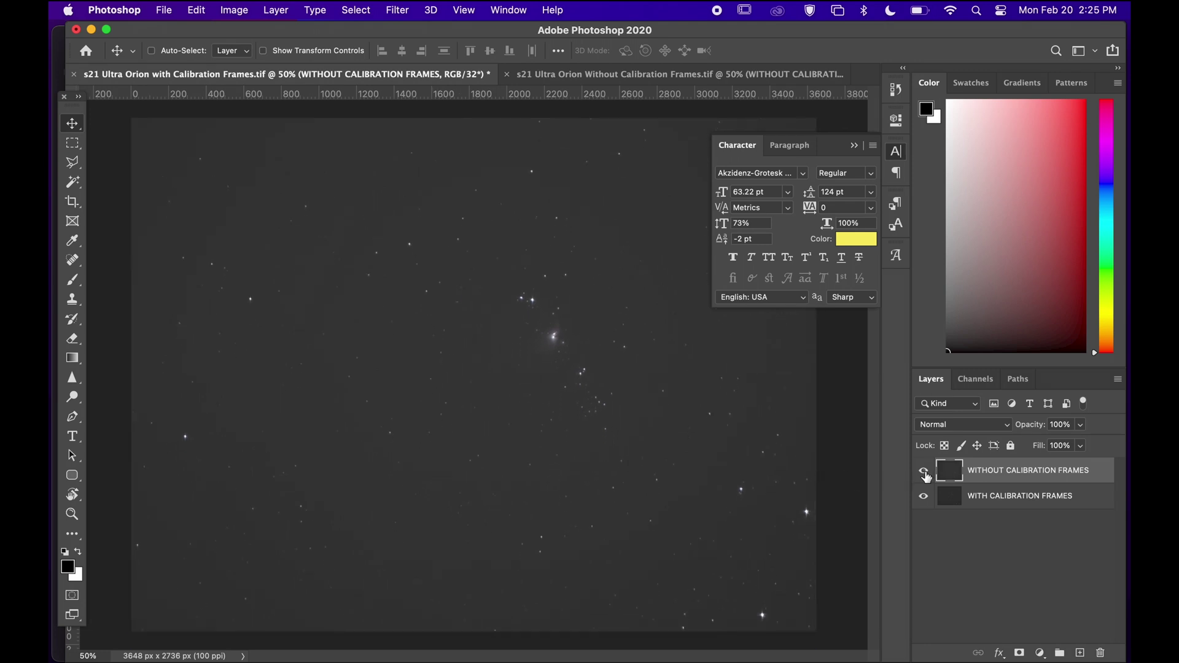
Compare the two layers around the Orion Nebula at 300% by toggling the visibility of the WITHOUT CALIBRATION FRAMES layer
{"action": "left_click", "coordinate": [554, 338], "text": "super"}
{"action": "left_click", "coordinate": [553, 337], "text": "super"}
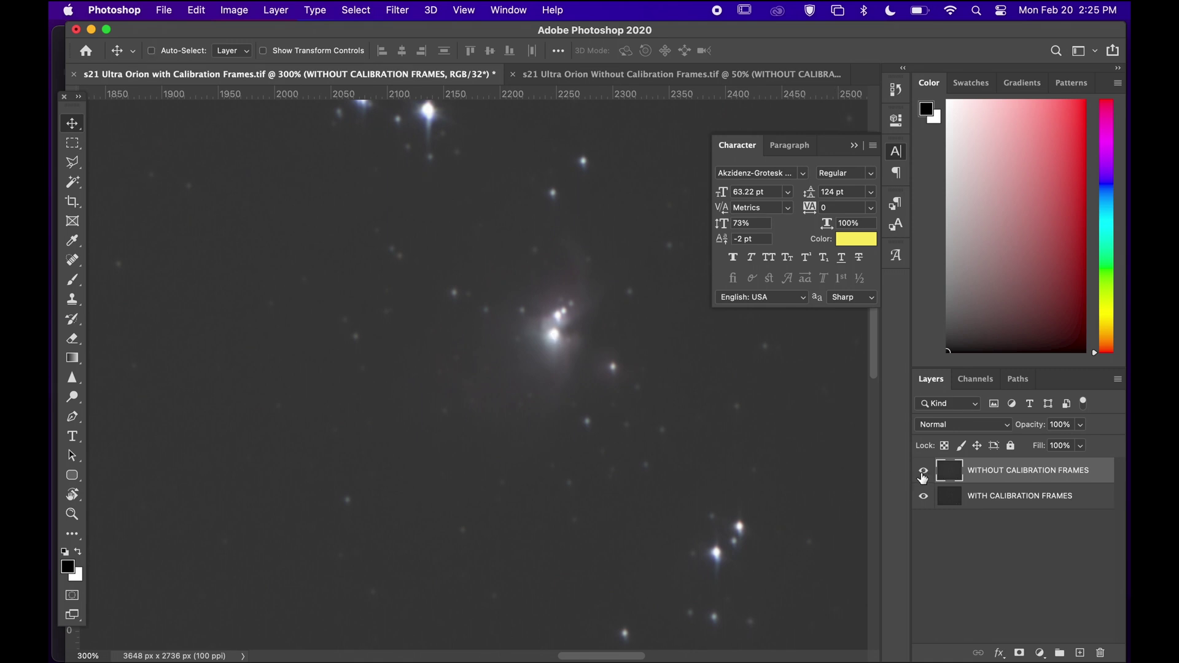
{"action": "left_click", "coordinate": [922, 472]}
{"action": "left_click", "coordinate": [922, 473]}
{"action": "left_click", "coordinate": [922, 473]}
{"action": "left_click", "coordinate": [922, 474]}
{"action": "left_click", "coordinate": [922, 474]}
{"action": "left_click", "coordinate": [922, 474]}
{"action": "left_click", "coordinate": [591, 421], "text": "alt+super"}
{"action": "left_click", "coordinate": [591, 421], "text": "alt+super"}
{"action": "left_click", "coordinate": [590, 421], "text": "alt+super"}
{"action": "left_click", "coordinate": [591, 421], "text": "alt+super"}
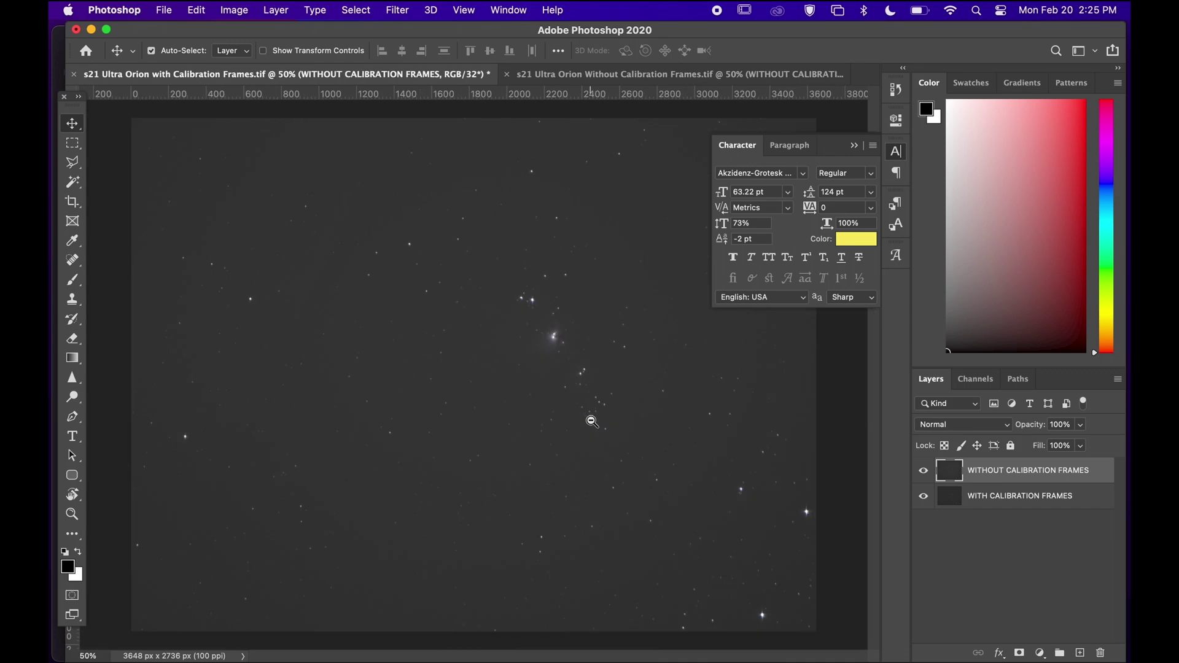
Convert the combined image to 16 Bits/Channel without merging its layers
{"action": "left_click", "coordinate": [247, 7]}
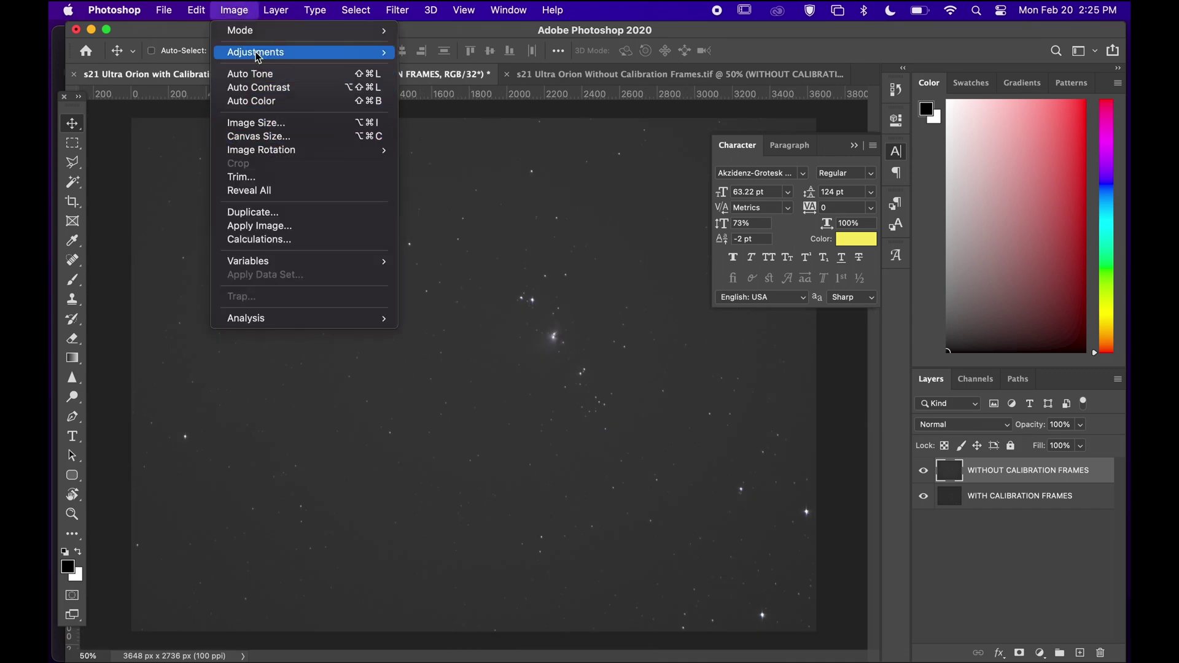
{"action": "mouse_move", "coordinate": [257, 31]}
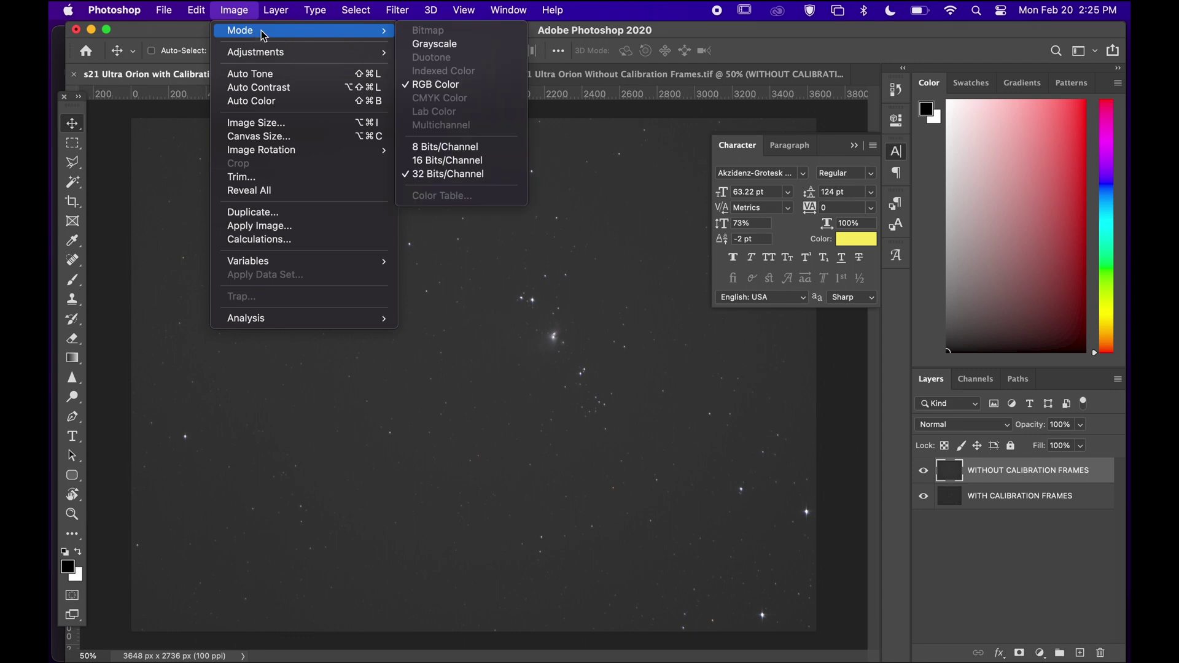
{"action": "left_click", "coordinate": [437, 160]}
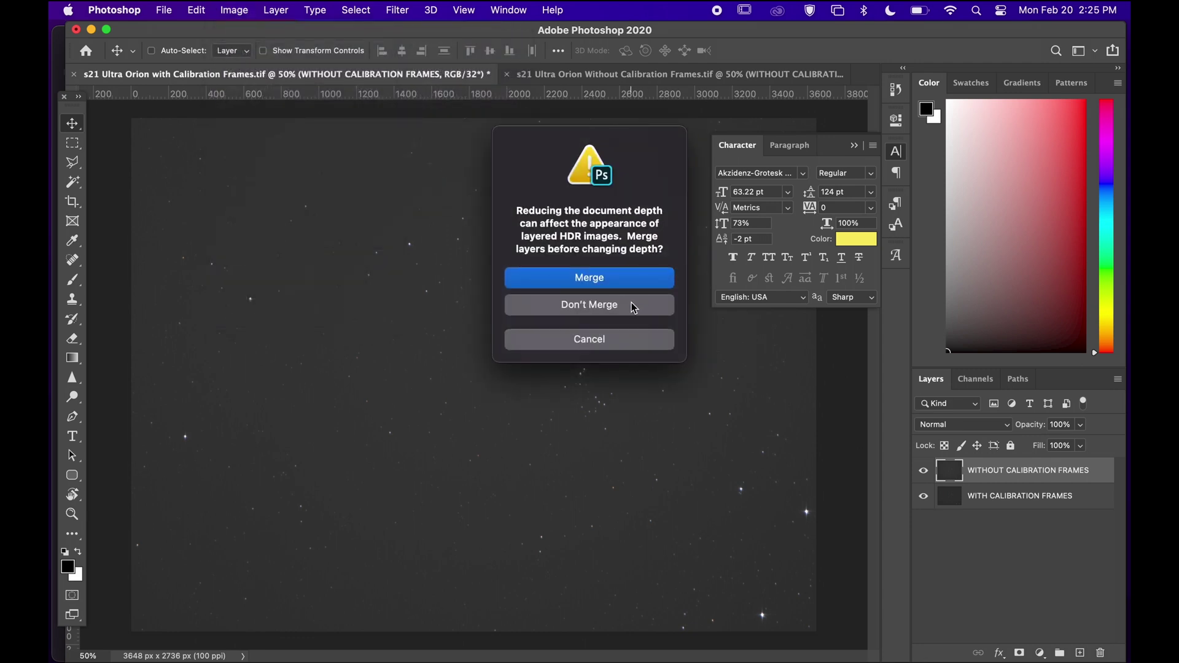
{"action": "left_click", "coordinate": [633, 308]}
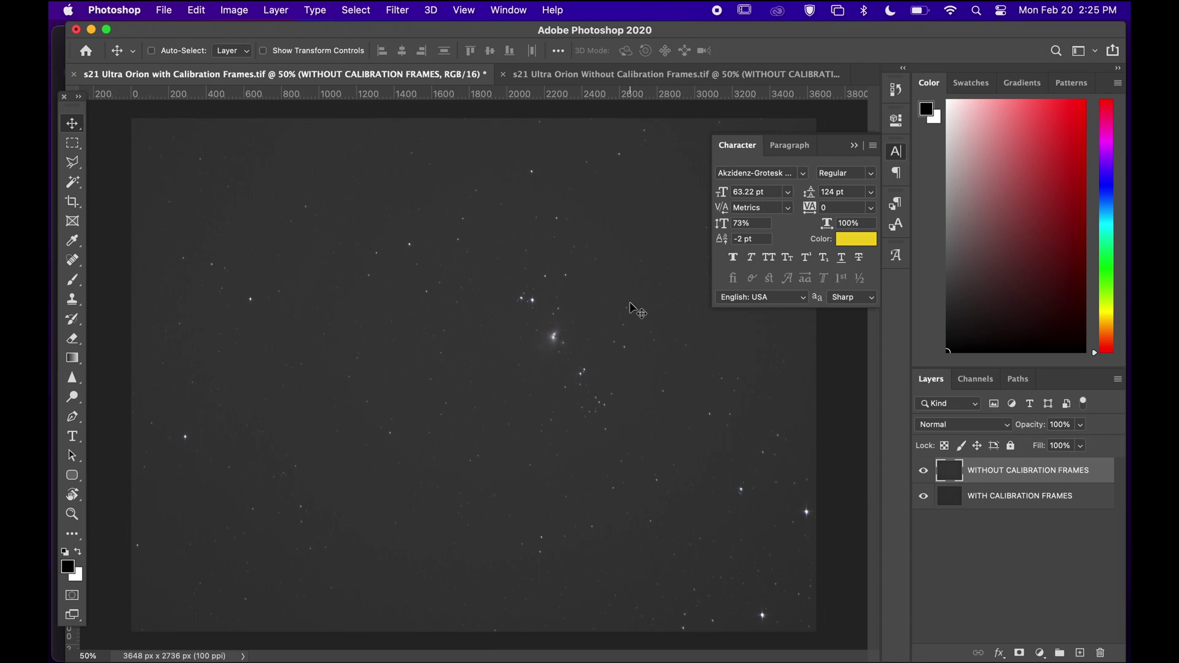
Crop the image to about 2175 x 1538 px, centred on the Orion Nebula
{"action": "key", "text": "super+minus"}
{"action": "key", "text": "c"}
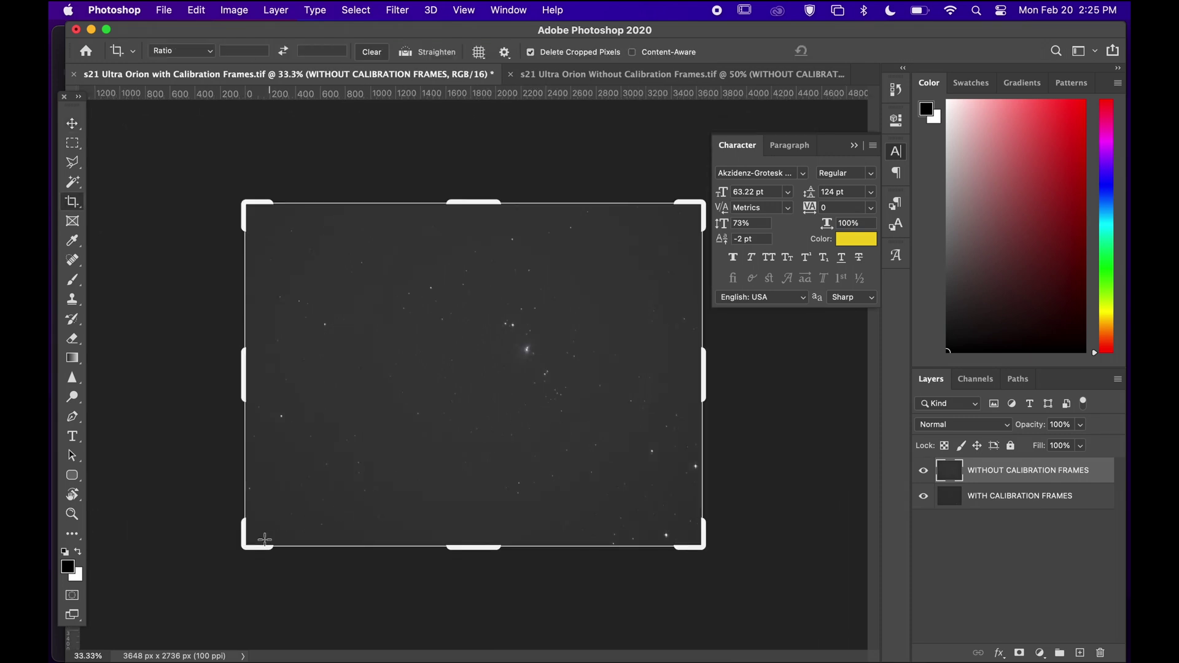
{"action": "left_click_drag", "start_coordinate": [249, 551], "coordinate": [341, 475]}
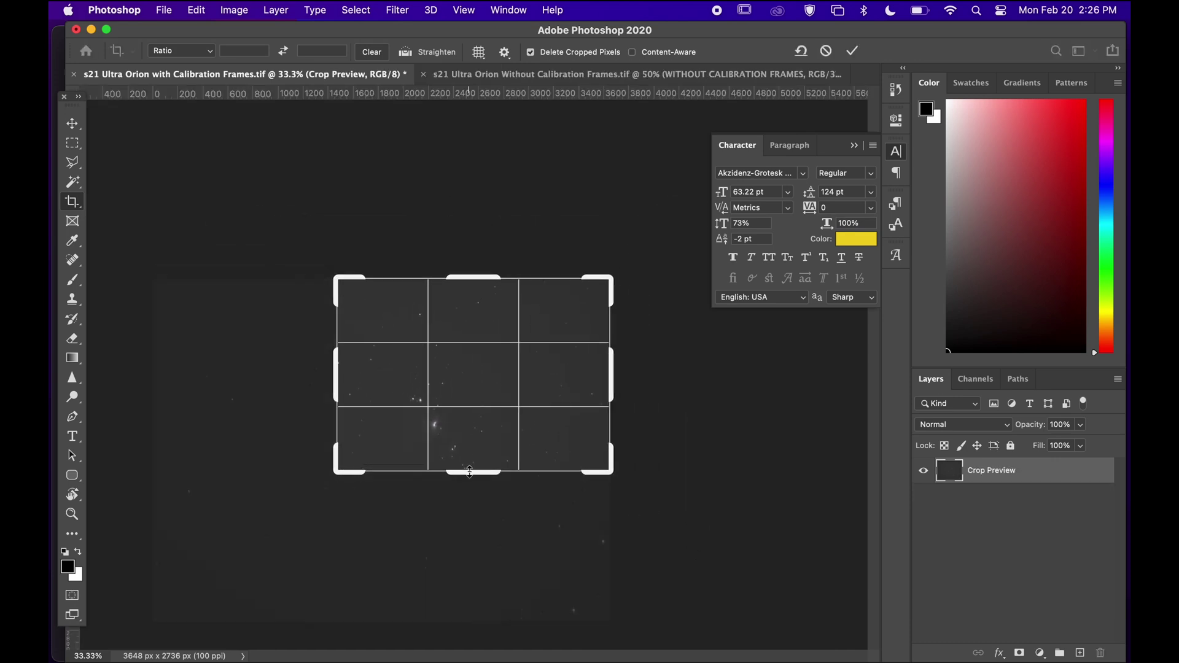
{"action": "left_click_drag", "start_coordinate": [507, 423], "coordinate": [536, 339]}
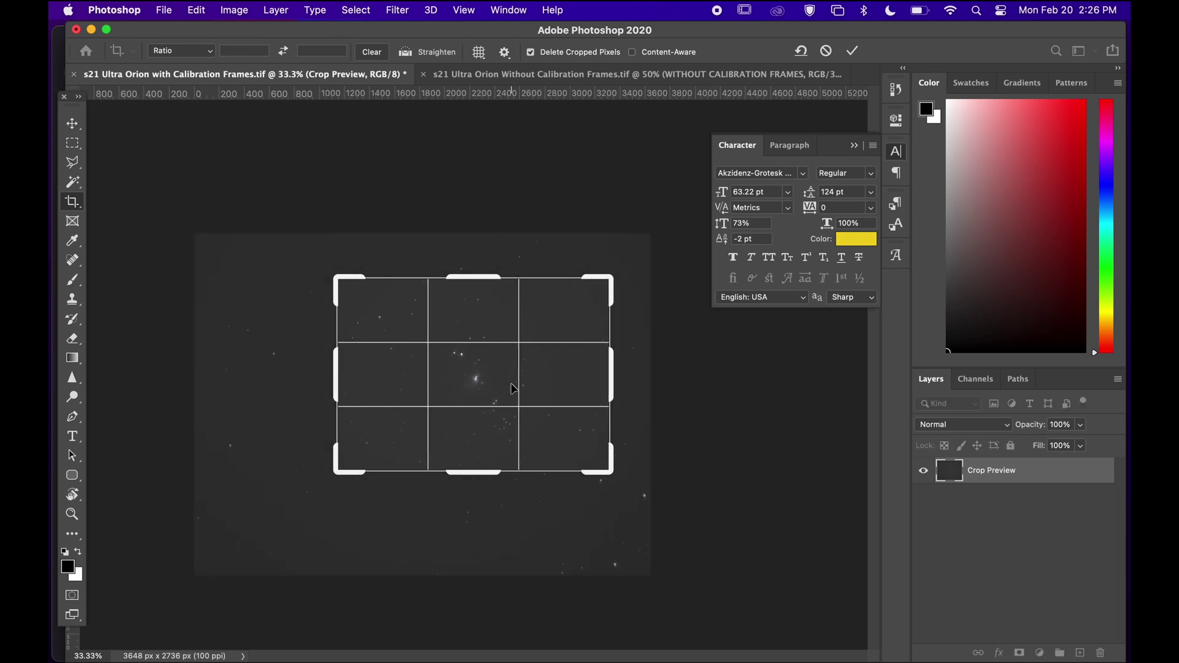
{"action": "key", "text": "Return"}
Compare both layers in the cropped frame by toggling the WITHOUT CALIBRATION FRAMES layer, and inspect the nebula core at 300%
{"action": "left_click", "coordinate": [923, 471]}
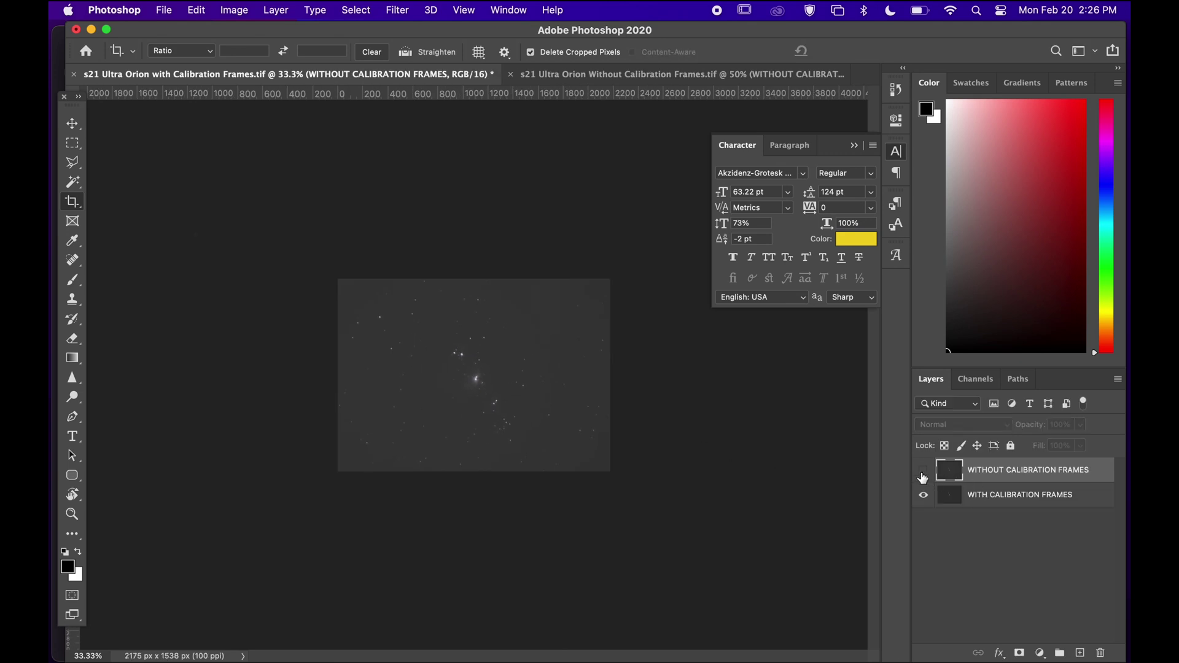
{"action": "left_click", "coordinate": [922, 473]}
{"action": "left_click", "coordinate": [922, 473]}
{"action": "left_click", "coordinate": [922, 473]}
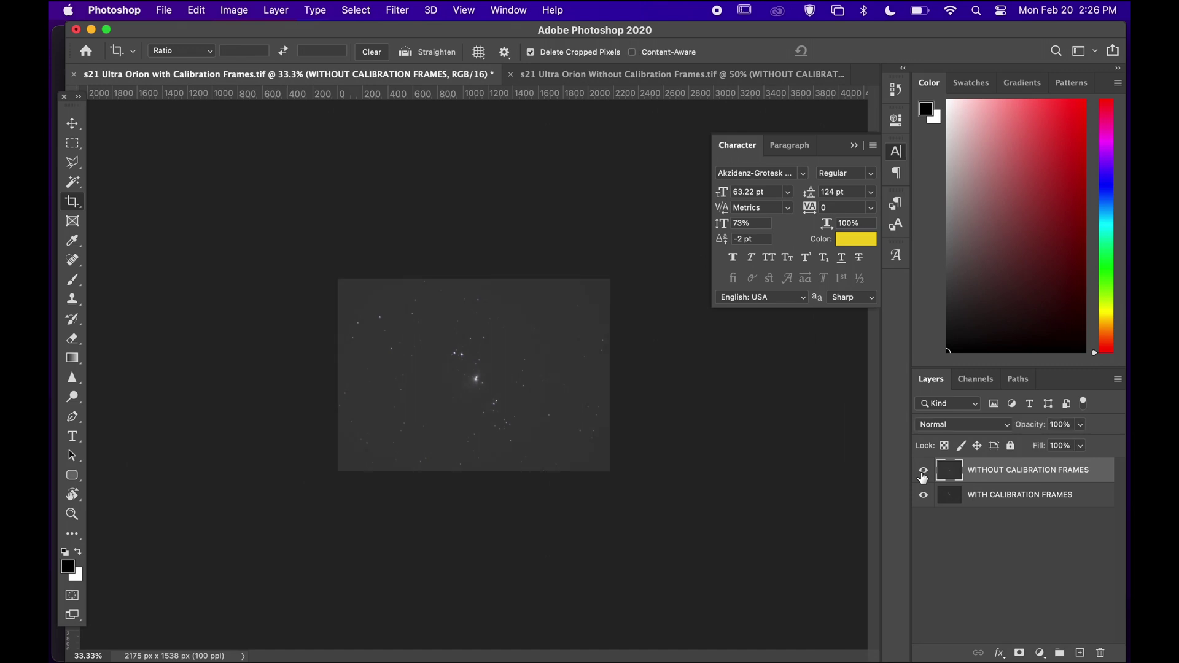
{"action": "left_click", "coordinate": [470, 387], "text": "super"}
{"action": "left_click", "coordinate": [470, 387], "text": "super"}
{"action": "left_click", "coordinate": [471, 386], "text": "super"}
{"action": "left_click", "coordinate": [469, 387], "text": "super"}
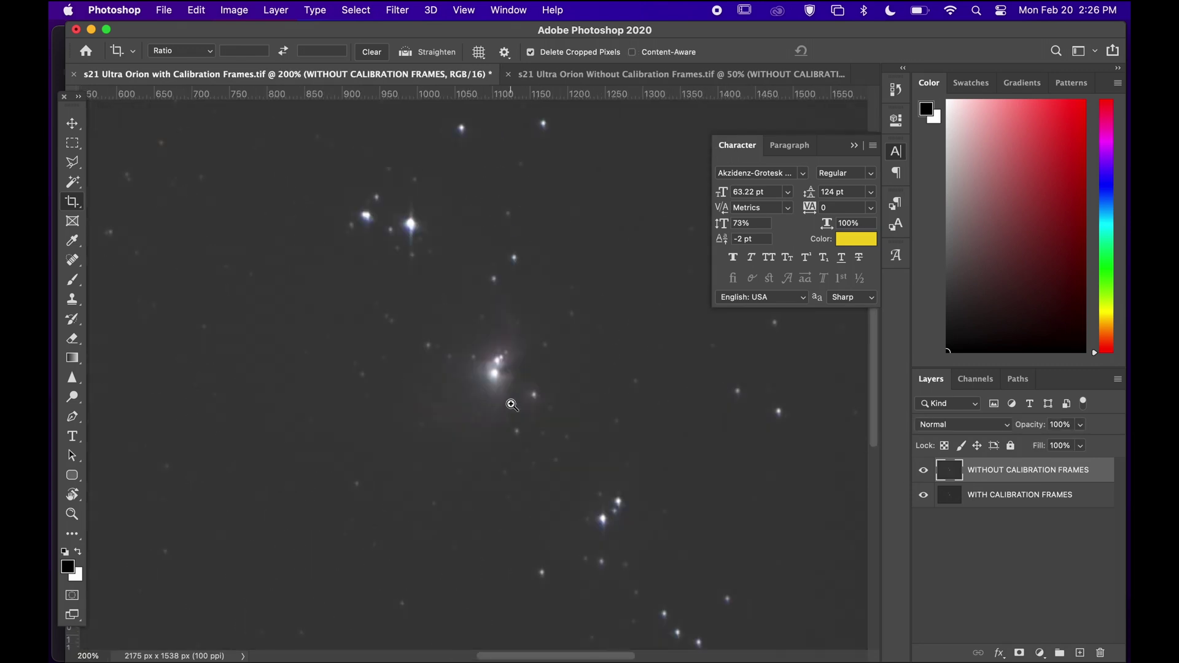
{"action": "left_click", "coordinate": [511, 405], "text": "super"}
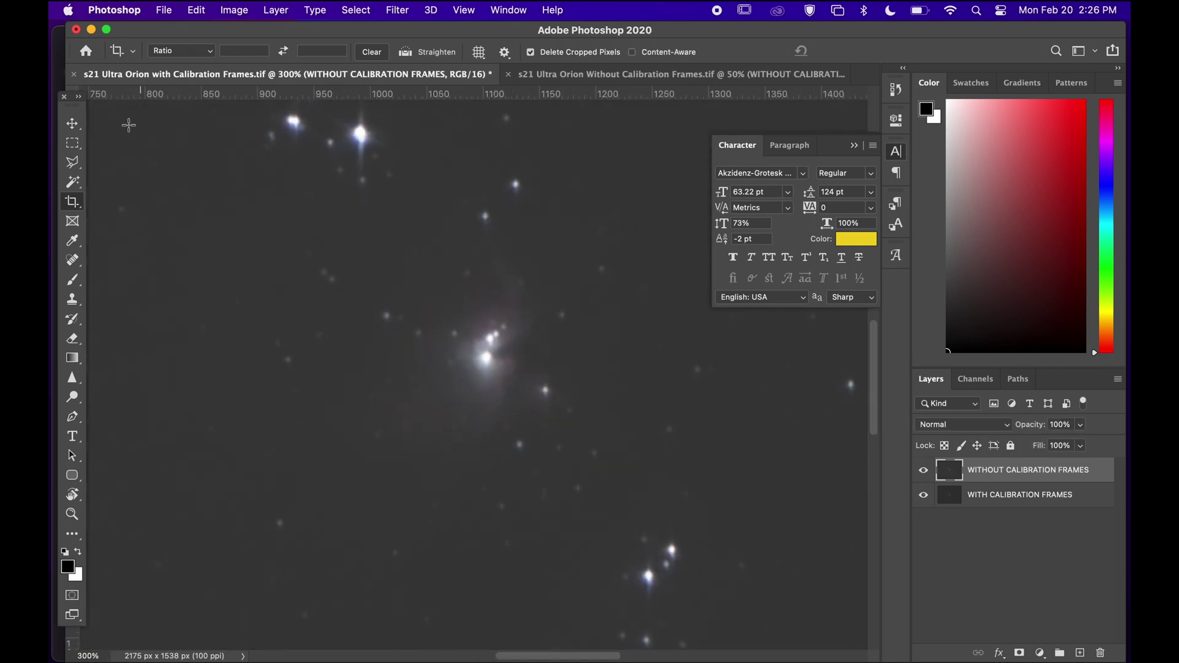
Apply Levels to the WITHOUT CALIBRATION FRAMES layer with a black point of 45 and midtones of 1.80
{"action": "left_click", "coordinate": [72, 126]}
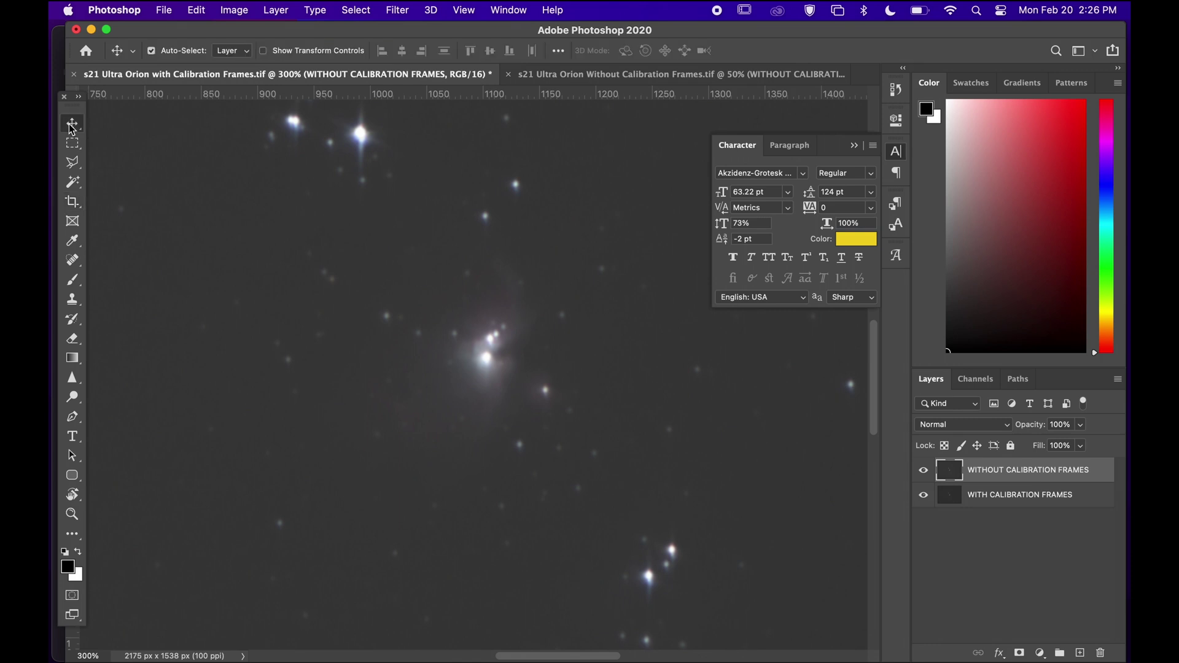
{"action": "left_click", "coordinate": [239, 9]}
{"action": "mouse_move", "coordinate": [264, 52]}
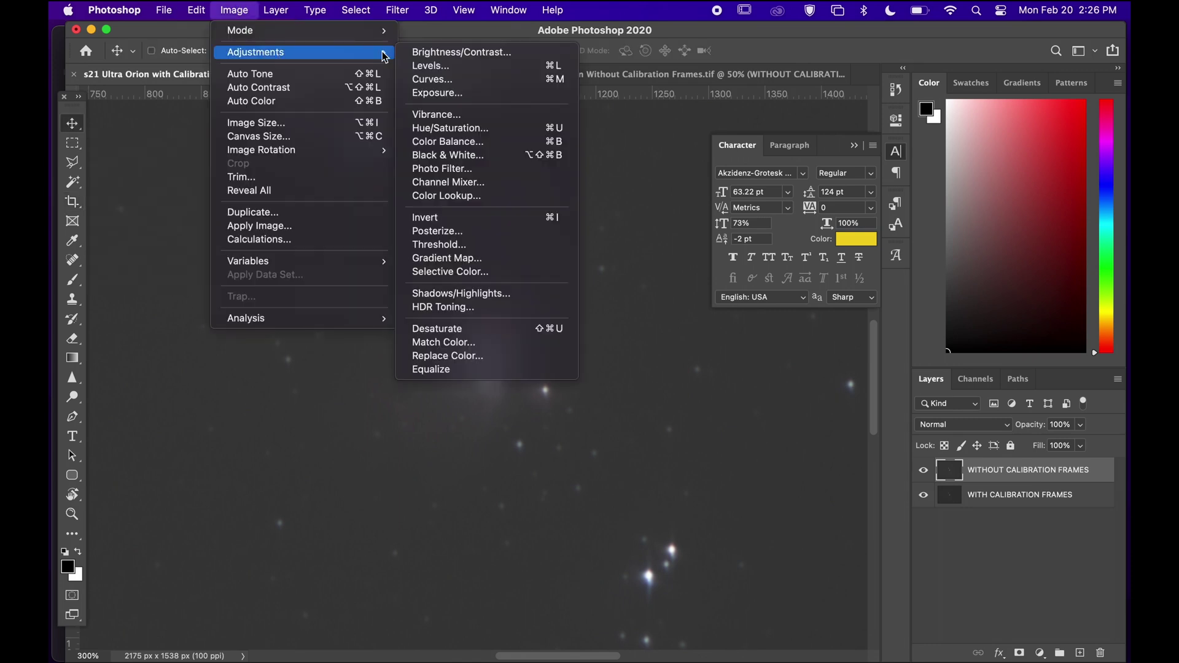
{"action": "left_click", "coordinate": [423, 63]}
{"action": "left_click_drag", "start_coordinate": [744, 330], "coordinate": [778, 331]}
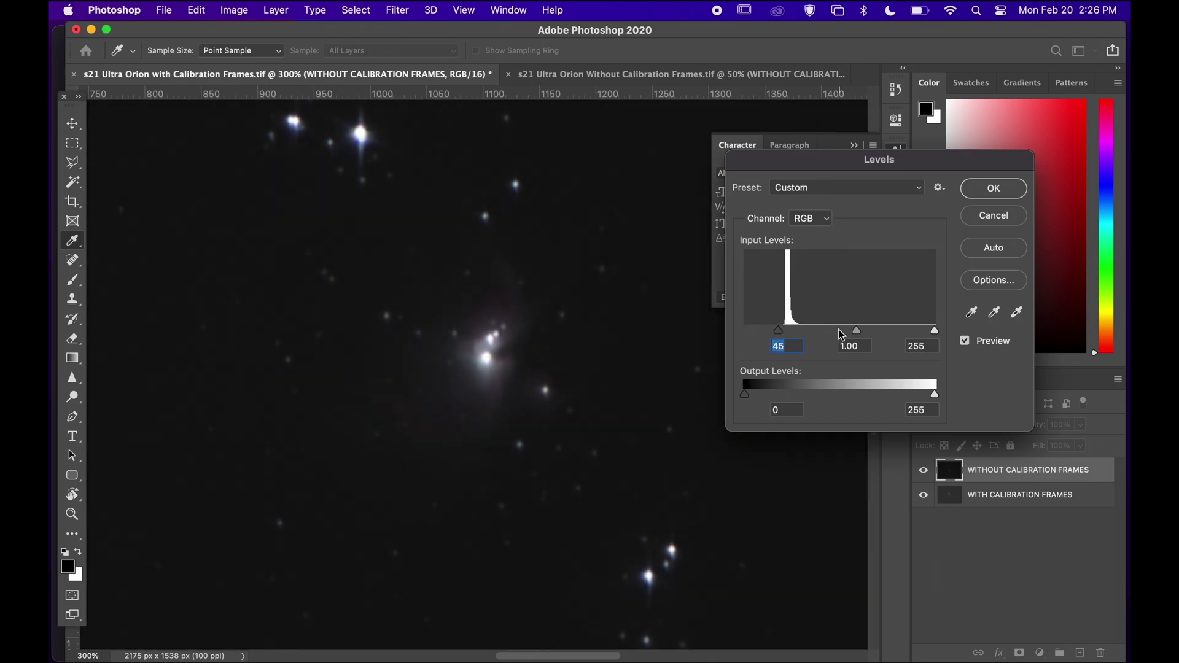
{"action": "left_click_drag", "start_coordinate": [858, 330], "coordinate": [835, 333]}
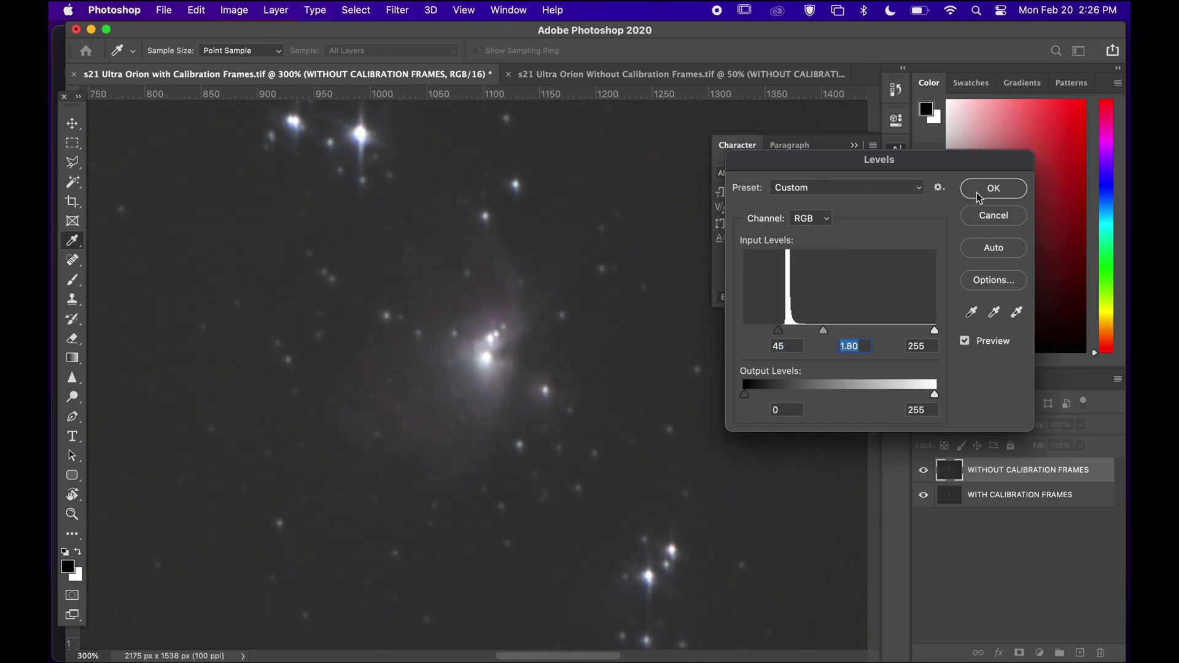
{"action": "left_click", "coordinate": [976, 193]}
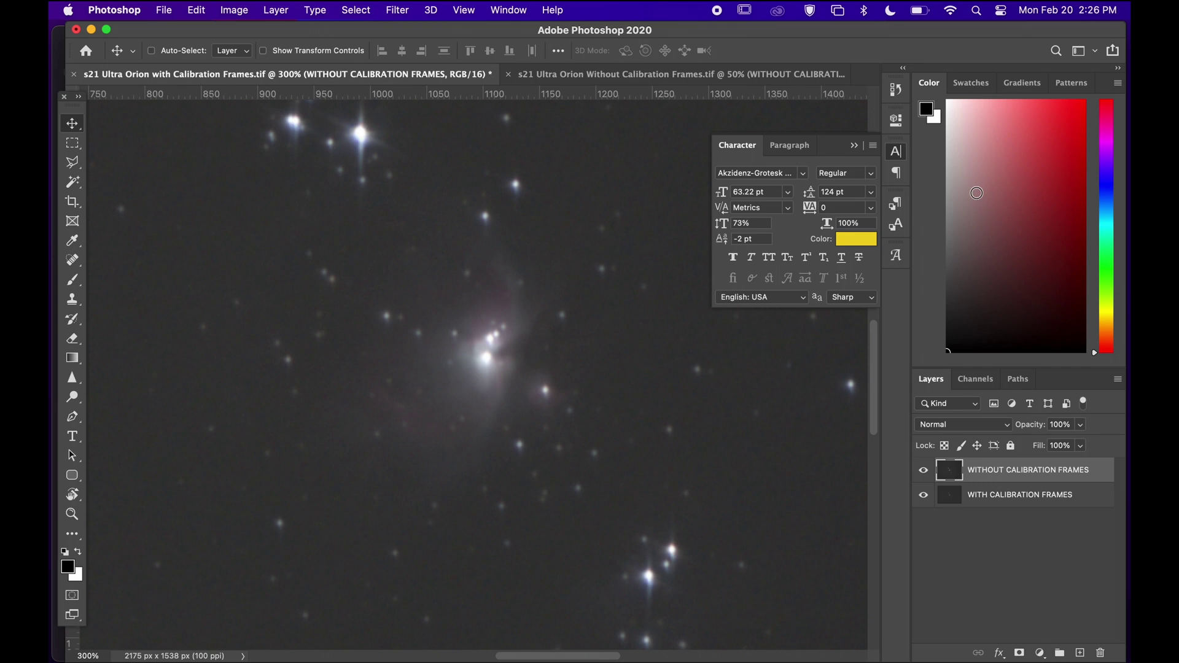
Stretch the WITHOUT CALIBRATION FRAMES layer again with Levels, setting the black point to 29 and midtones to 1.73
{"action": "key", "text": "super+l"}
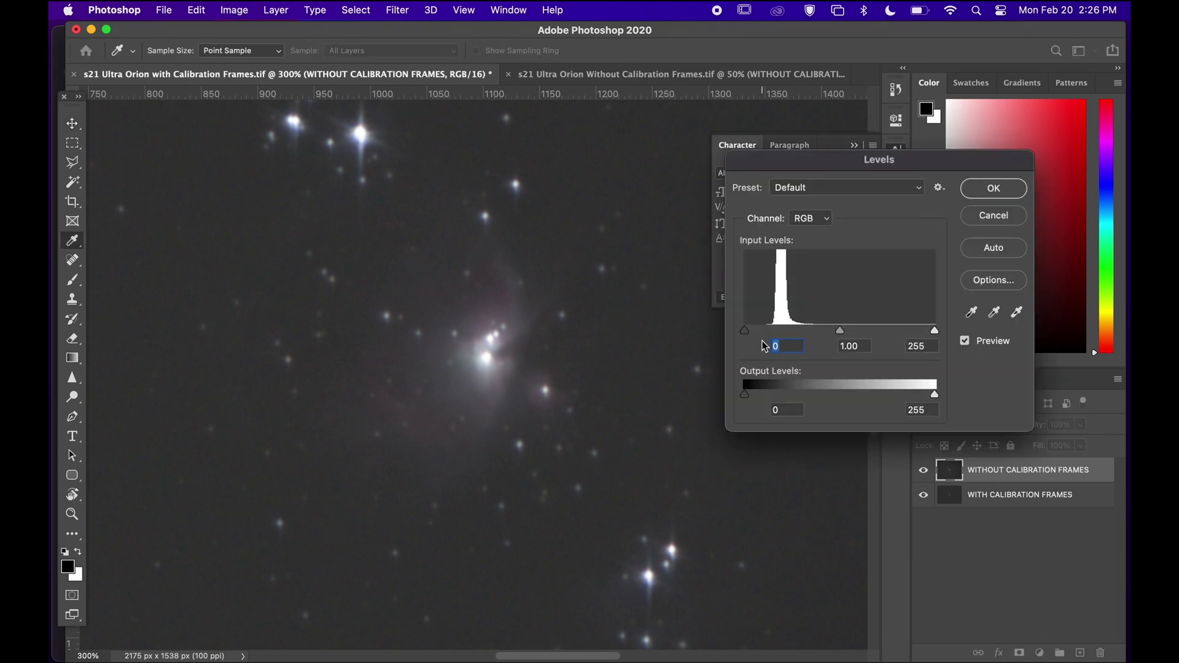
{"action": "left_click_drag", "start_coordinate": [744, 330], "coordinate": [767, 331]}
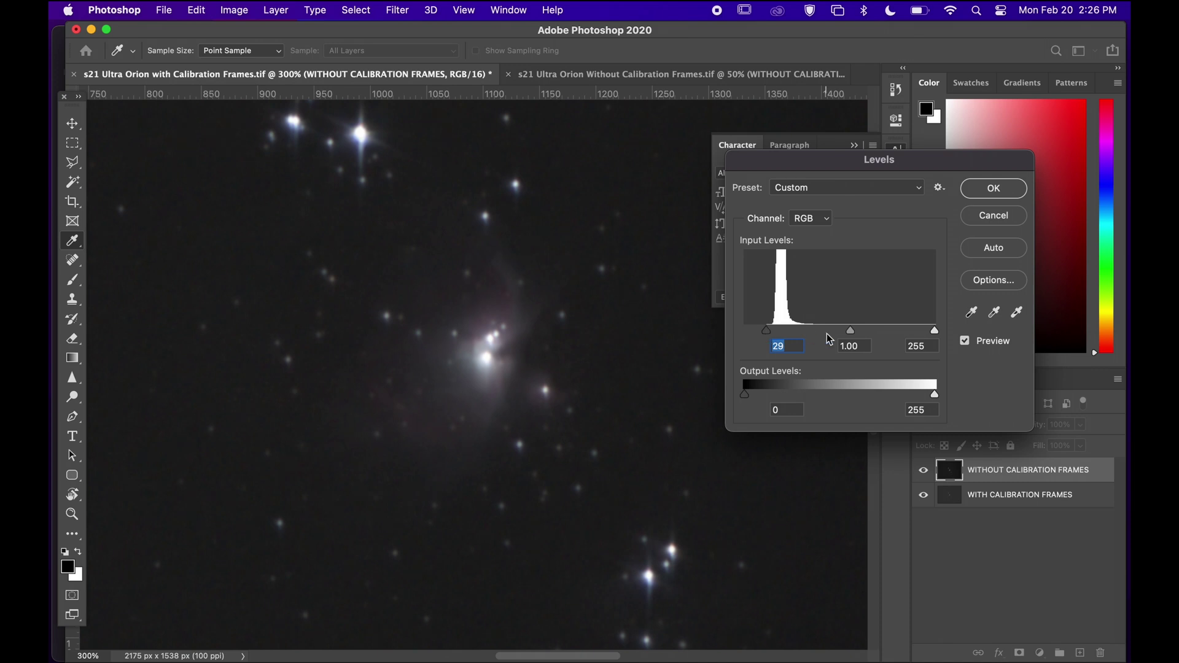
{"action": "left_click", "coordinate": [817, 331]}
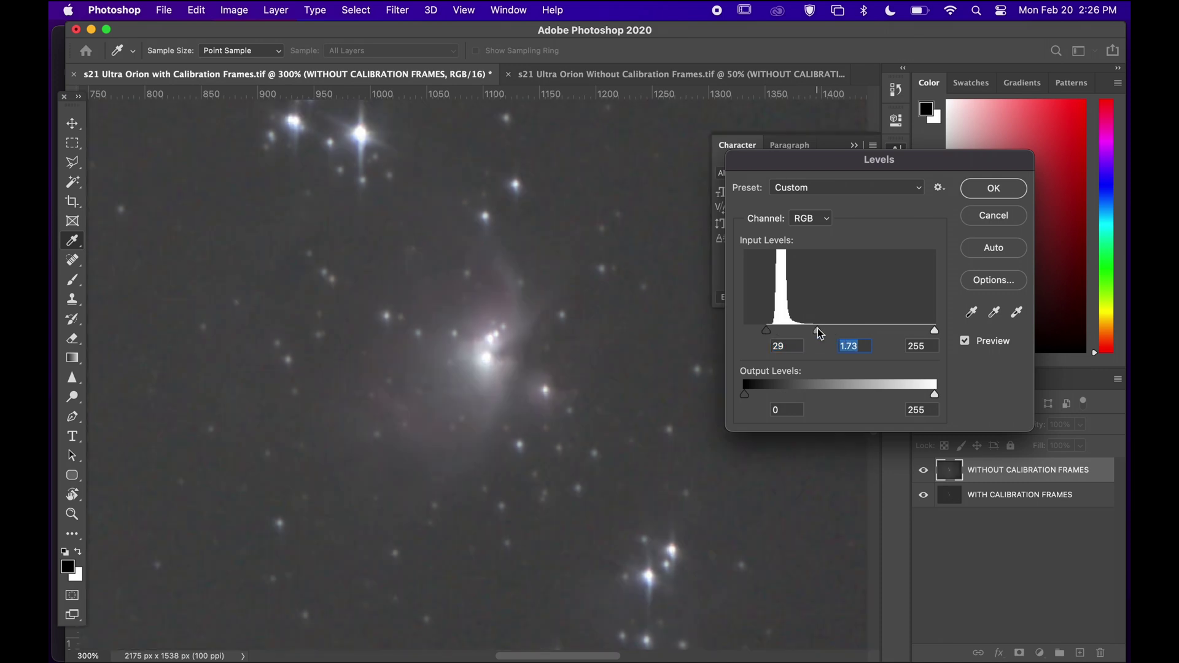
{"action": "left_click", "coordinate": [994, 188]}
Apply a third Levels adjustment to the uncalibrated layer with a black point of 24 and midtones of 1.11
{"action": "key", "text": "super+l"}
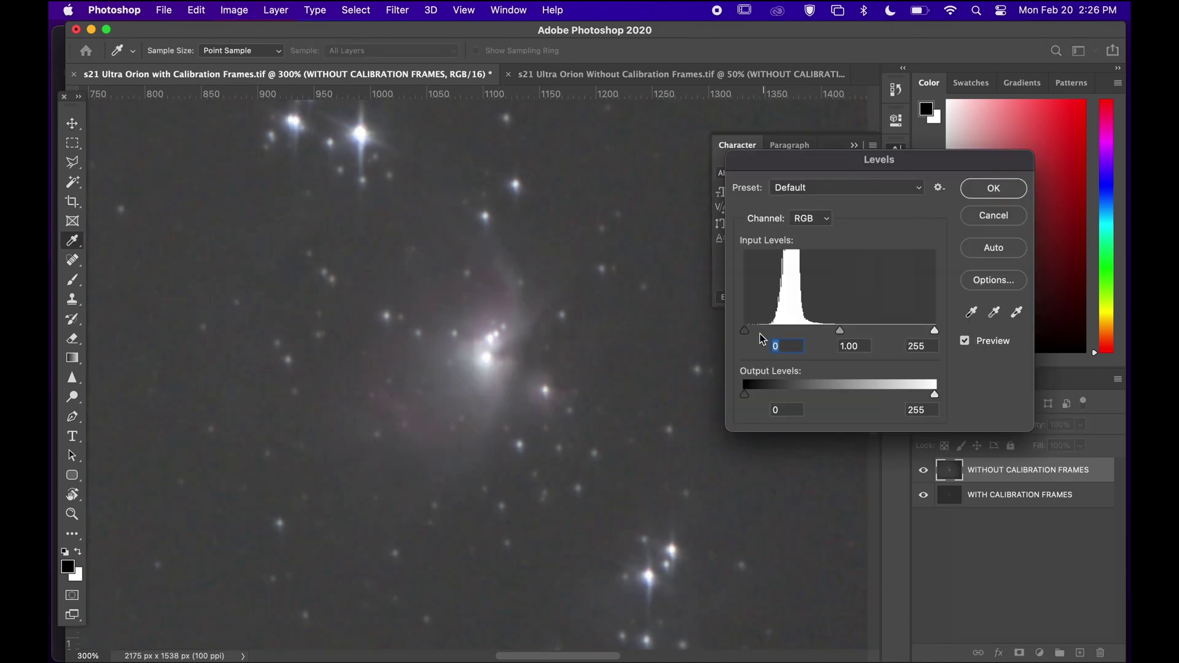
{"action": "left_click_drag", "start_coordinate": [747, 332], "coordinate": [767, 332]}
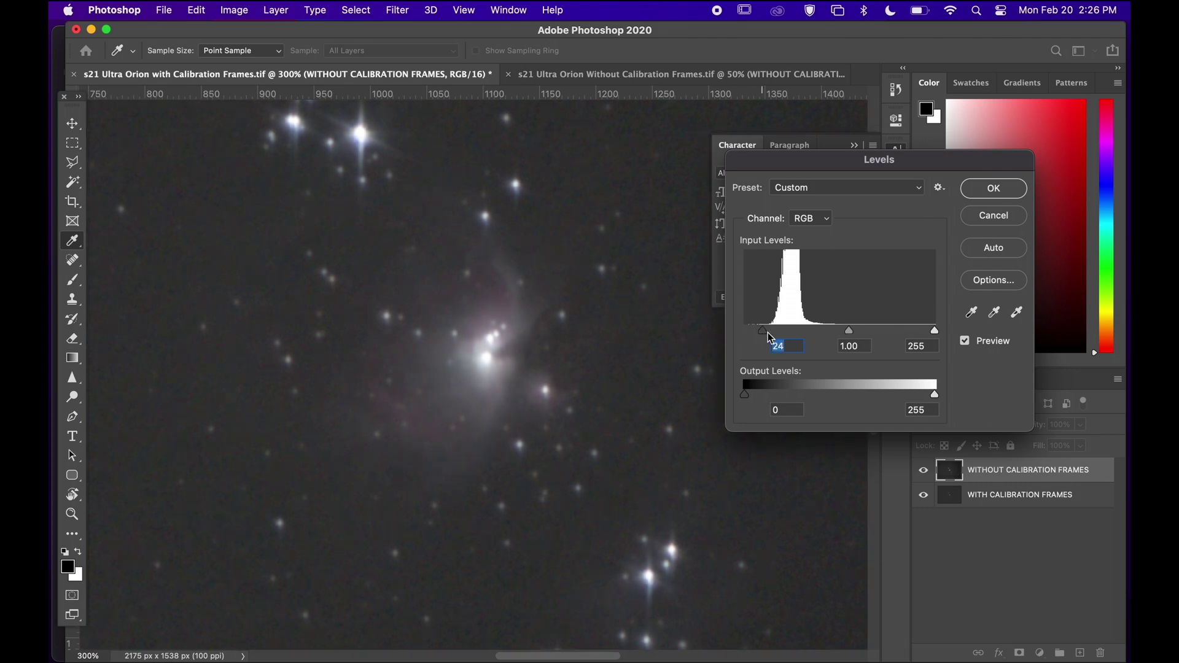
{"action": "left_click_drag", "start_coordinate": [848, 332], "coordinate": [841, 331]}
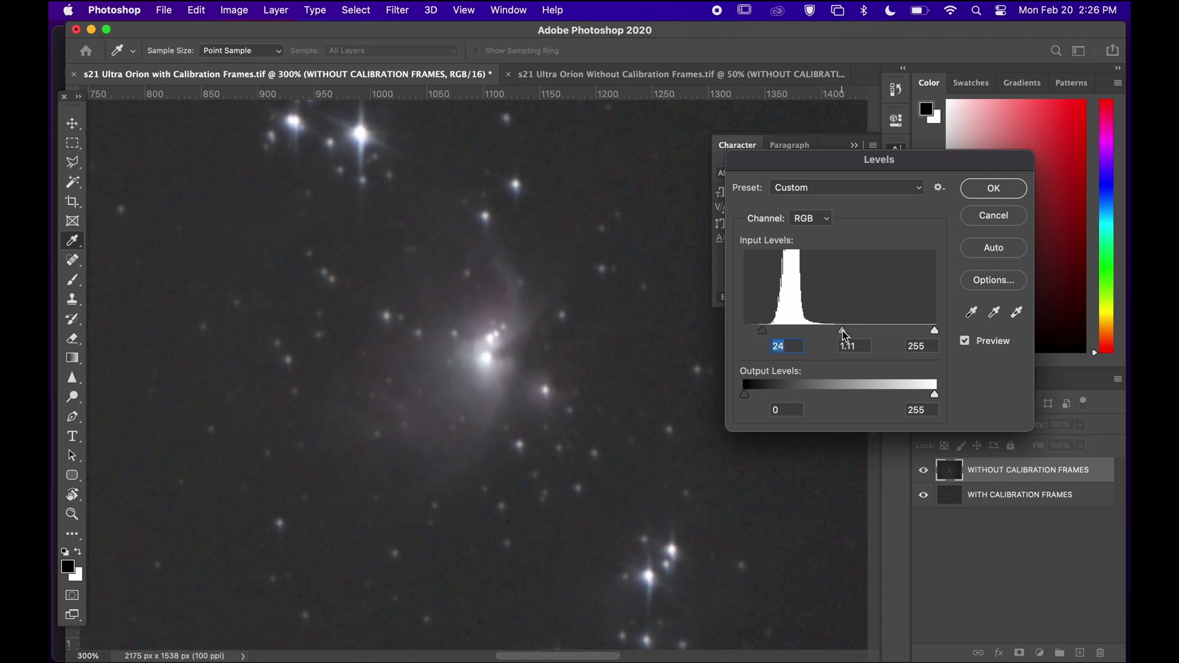
{"action": "left_click", "coordinate": [972, 190]}
Apply two more slight Levels adjustments to the uncalibrated layer, using a black point of 6 and slightly brighter midtones in the last
{"action": "key", "text": "super+l"}
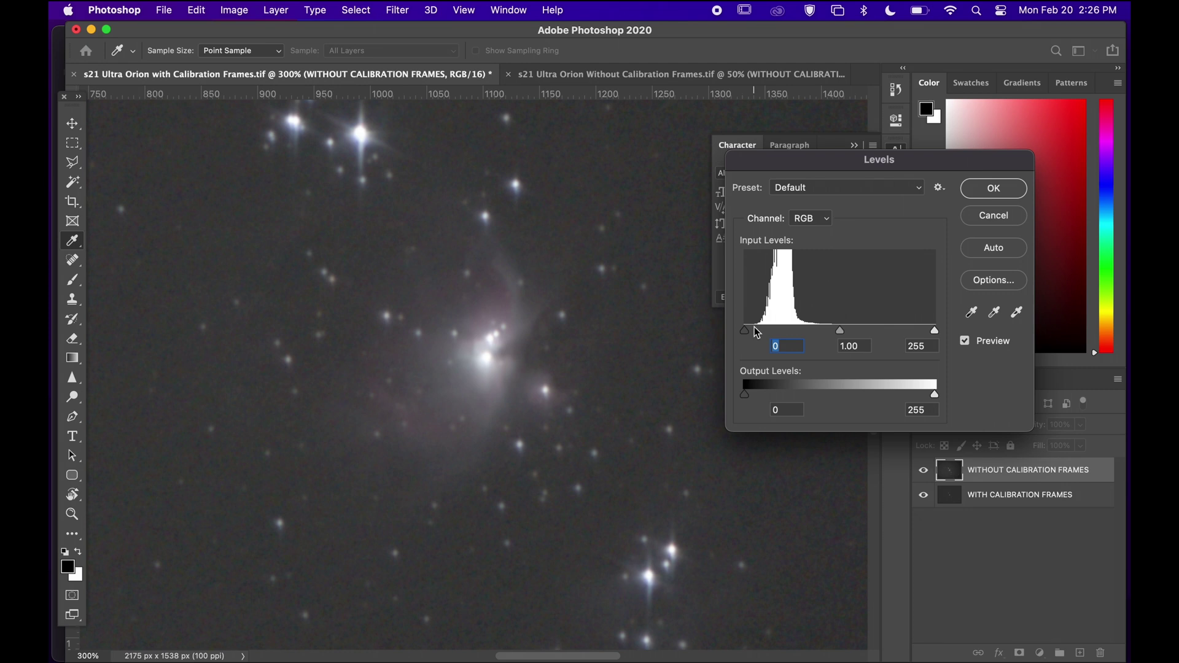
{"action": "left_click_drag", "start_coordinate": [746, 332], "coordinate": [750, 331]}
{"action": "left_click", "coordinate": [839, 332]}
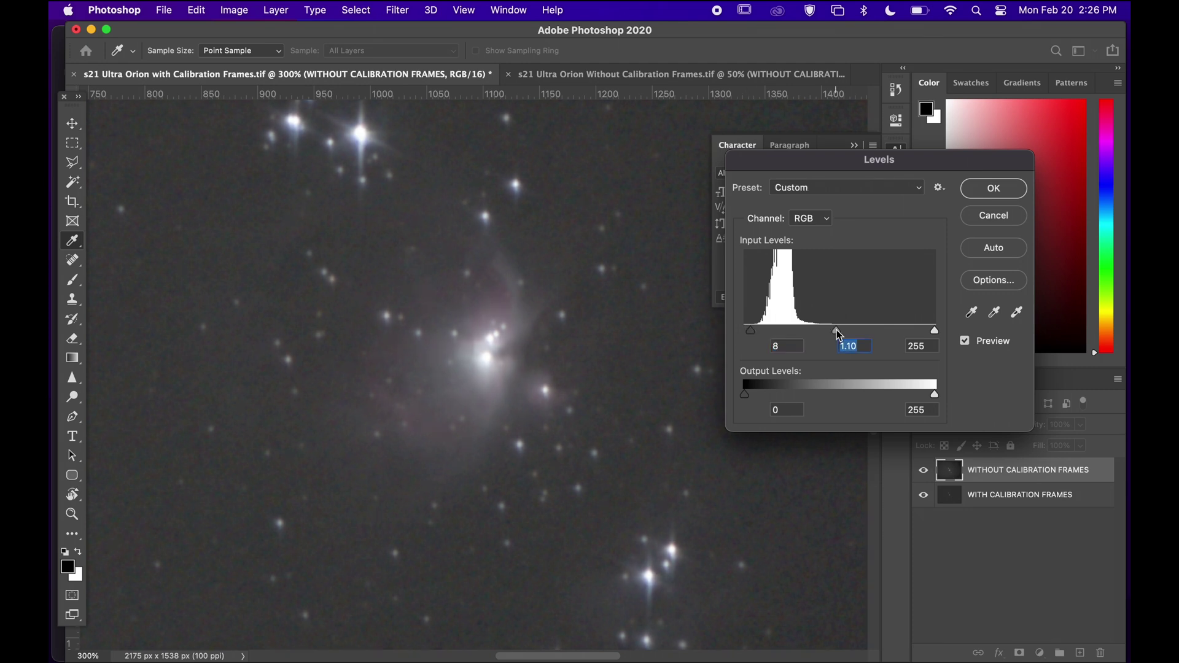
{"action": "left_click", "coordinate": [976, 194]}
{"action": "key", "text": "super+l"}
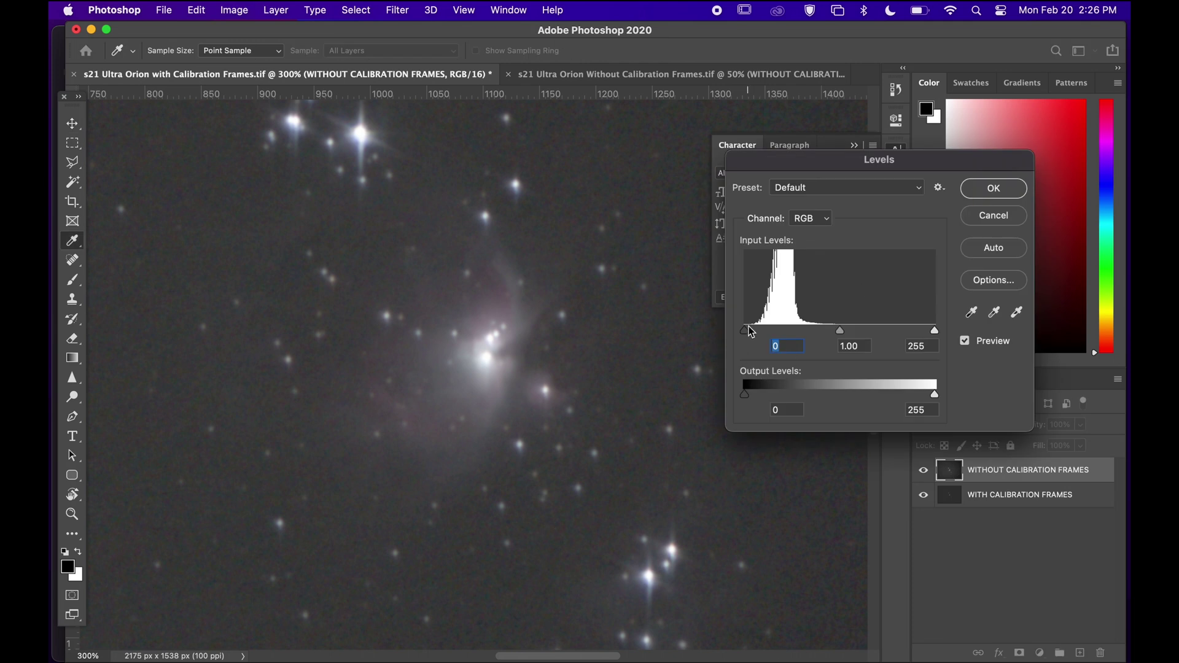
{"action": "left_click_drag", "start_coordinate": [750, 331], "coordinate": [750, 332]}
{"action": "left_click_drag", "start_coordinate": [841, 331], "coordinate": [839, 332]}
{"action": "left_click", "coordinate": [979, 190]}
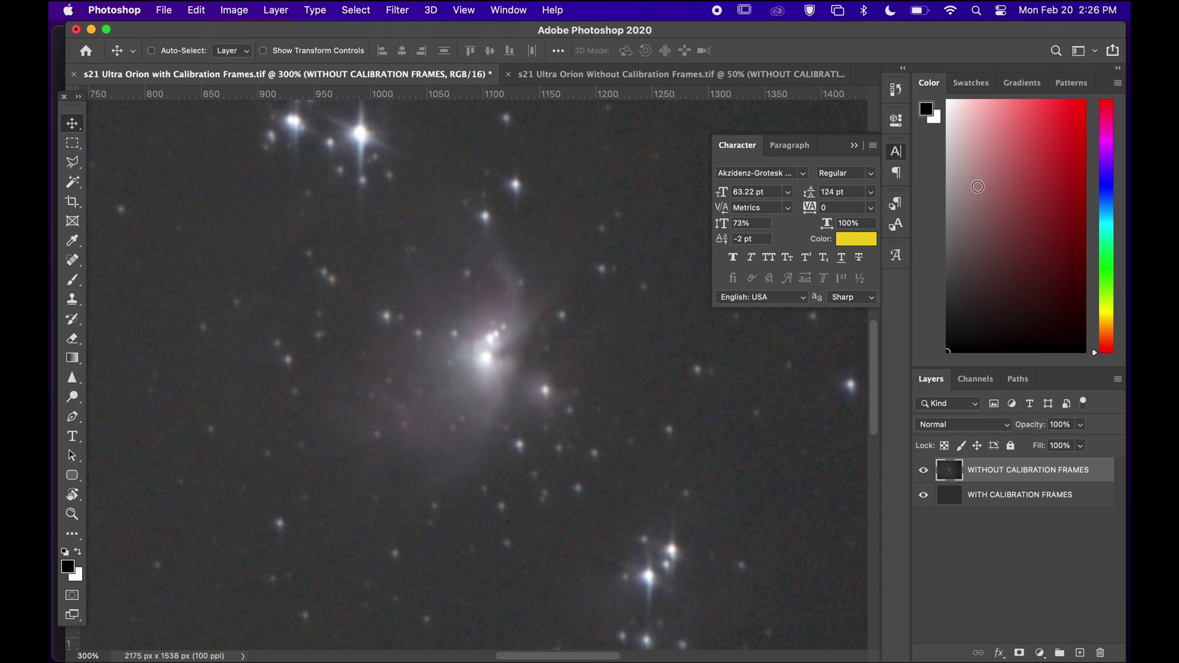
Hide the uncalibrated layer and apply Levels to the WITH CALIBRATION FRAMES layer with a black point of 37 and midtones of 2.16
{"action": "left_click", "coordinate": [923, 471]}
{"action": "left_click", "coordinate": [923, 470]}
{"action": "left_click", "coordinate": [923, 470]}
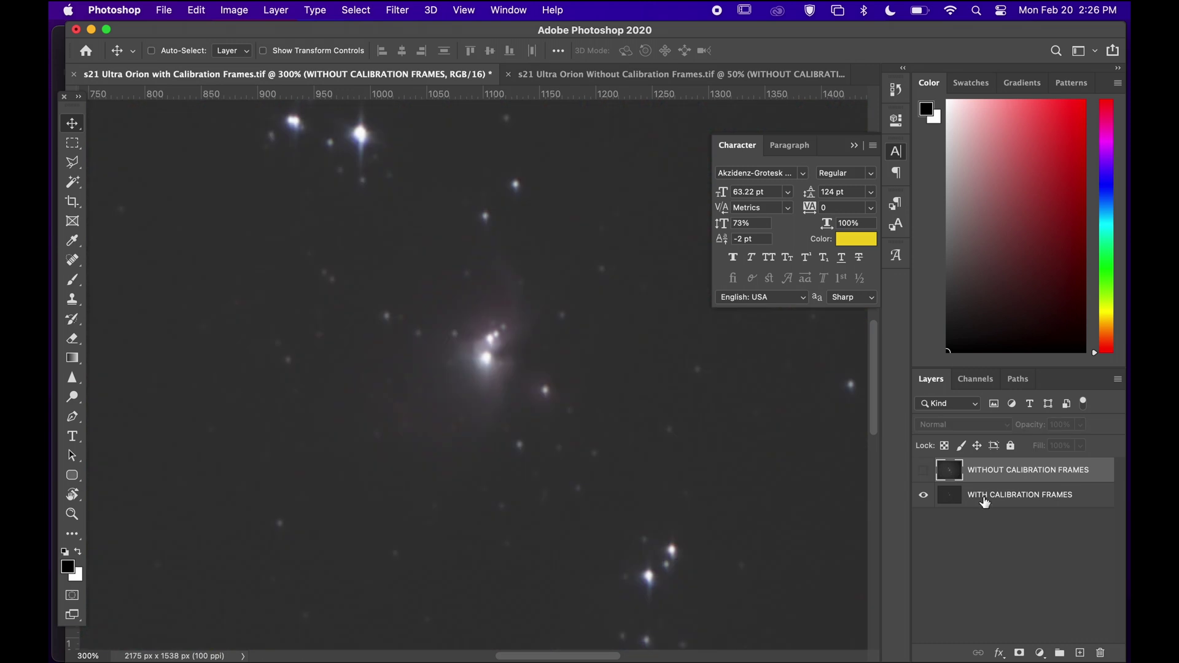
{"action": "left_click", "coordinate": [985, 495]}
{"action": "left_click", "coordinate": [251, 11]}
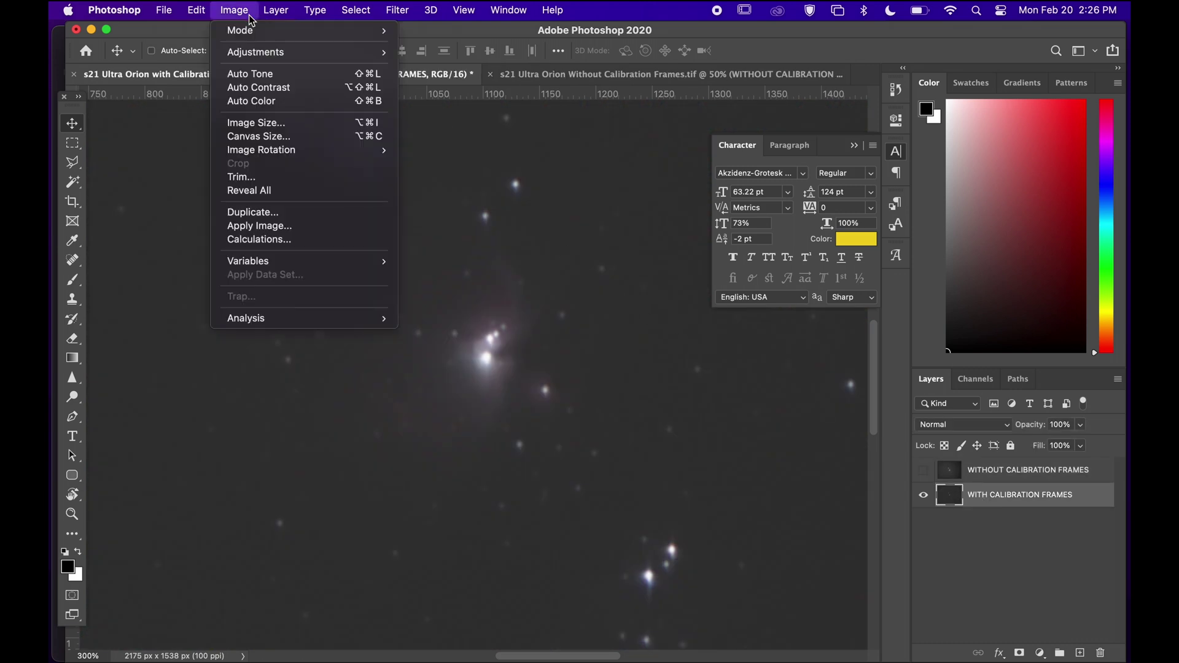
{"action": "mouse_move", "coordinate": [253, 31]}
{"action": "mouse_move", "coordinate": [378, 52]}
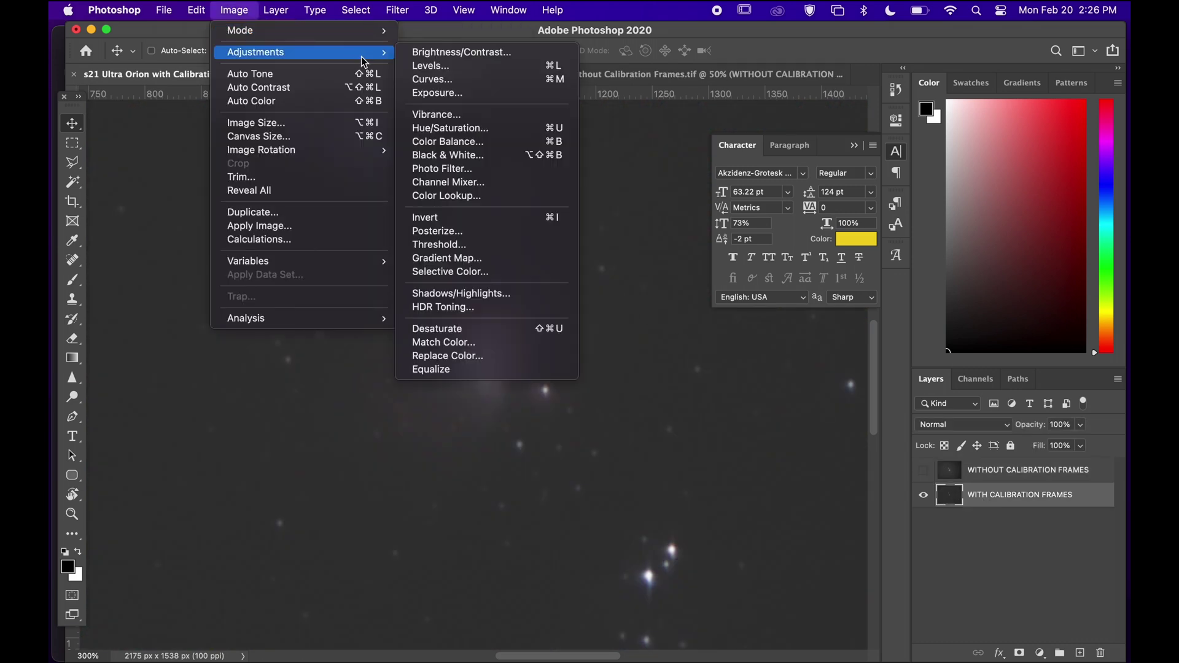
{"action": "left_click", "coordinate": [424, 66]}
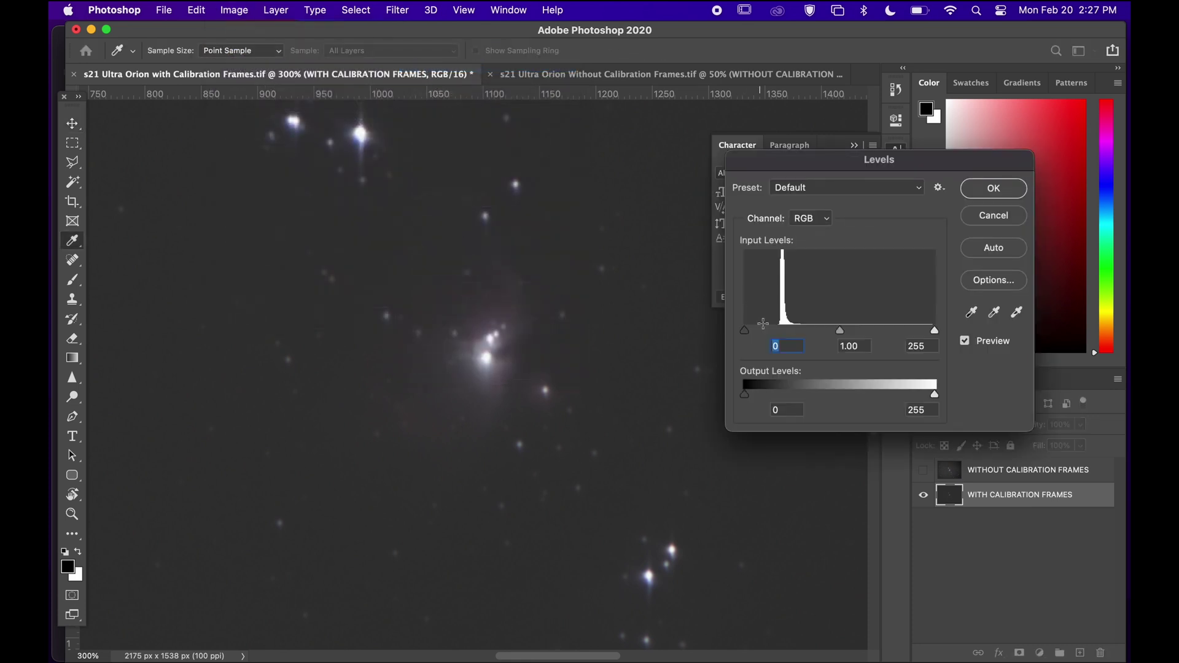
{"action": "left_click_drag", "start_coordinate": [750, 334], "coordinate": [777, 334]}
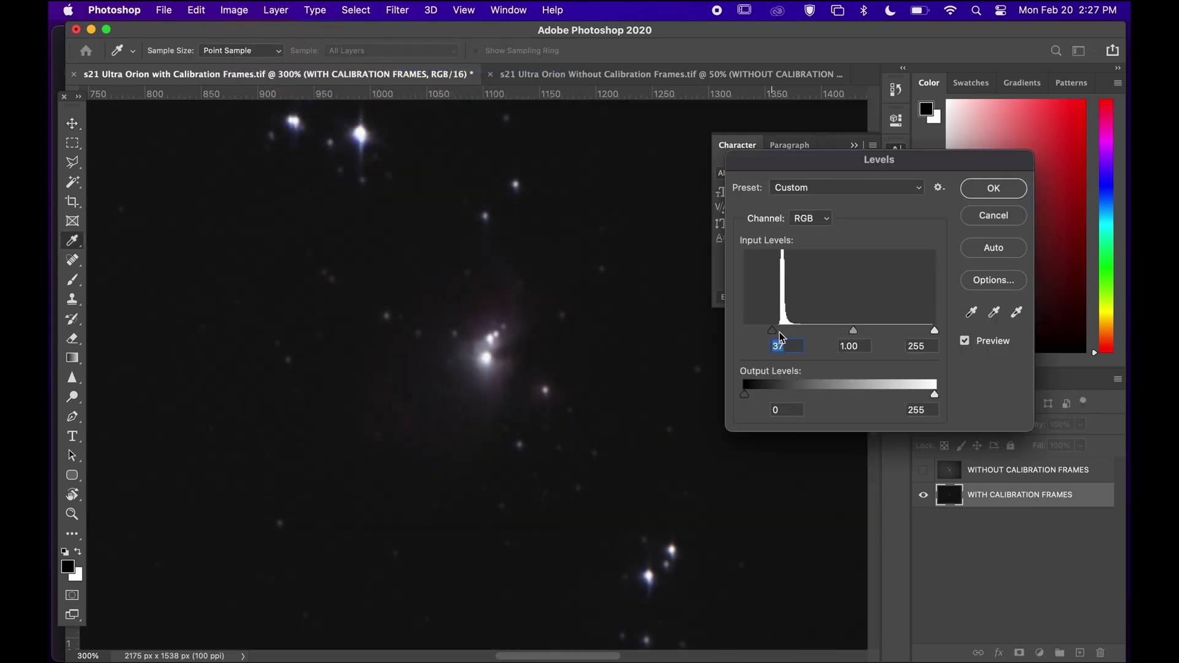
{"action": "left_click_drag", "start_coordinate": [853, 330], "coordinate": [821, 330]}
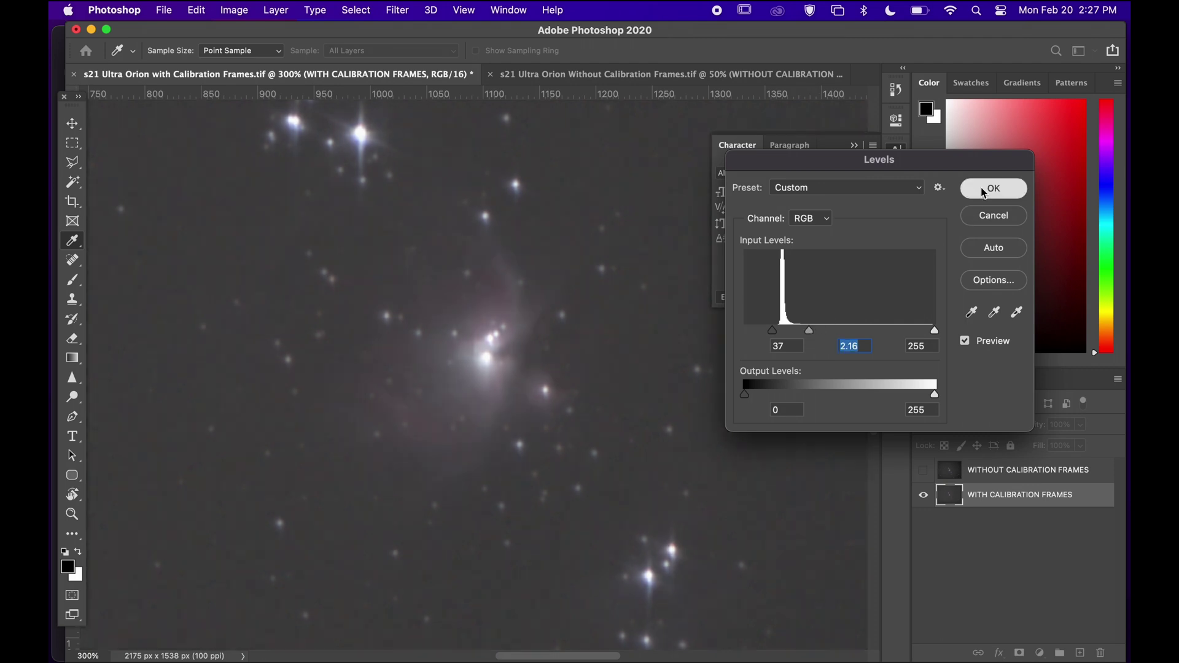
{"action": "left_click", "coordinate": [994, 187]}
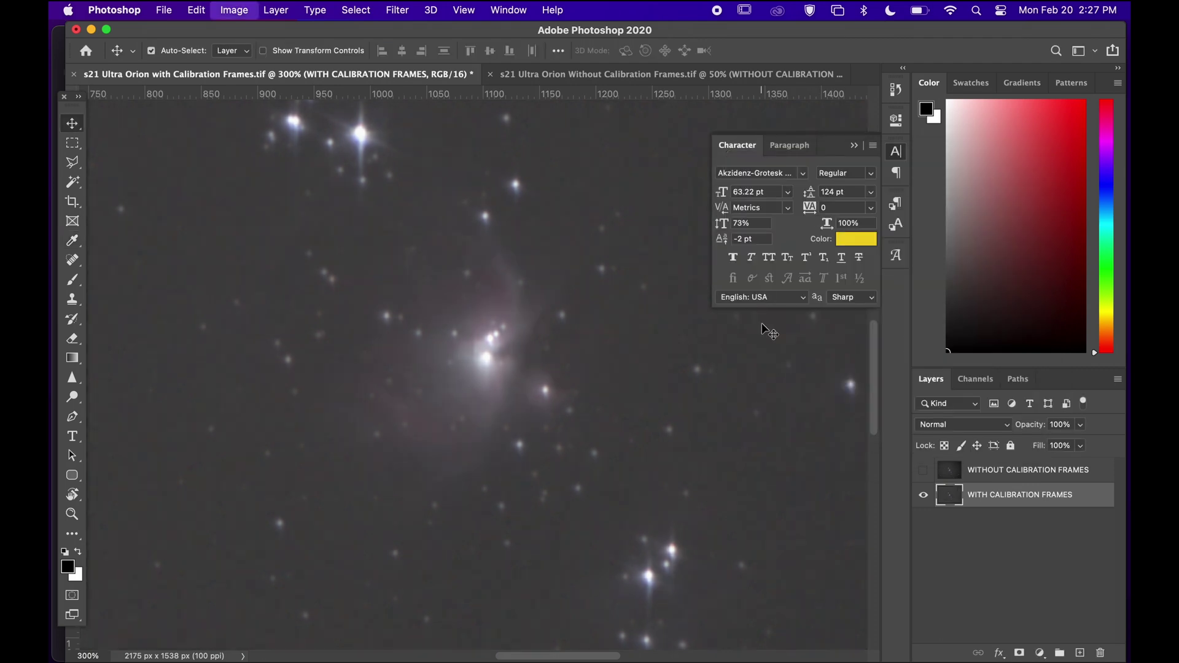
Stretch the WITH CALIBRATION FRAMES layer again with Levels, setting the black point to 40 and midtones to 1.36
{"action": "key", "text": "super+l"}
{"action": "left_click_drag", "start_coordinate": [745, 330], "coordinate": [775, 335]}
{"action": "left_click_drag", "start_coordinate": [855, 331], "coordinate": [837, 331]}
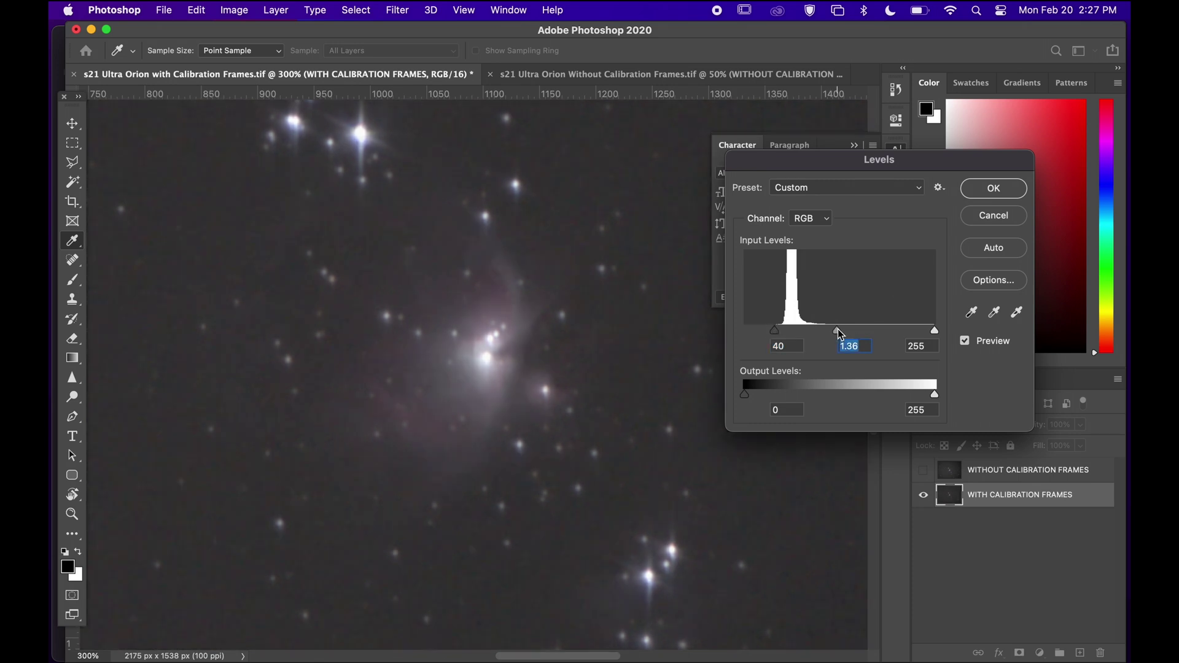
{"action": "left_click", "coordinate": [978, 195]}
Apply a third Levels adjustment to the calibrated layer with a black point of 22 and midtones of 1.33
{"action": "key", "text": "ctrl+l"}
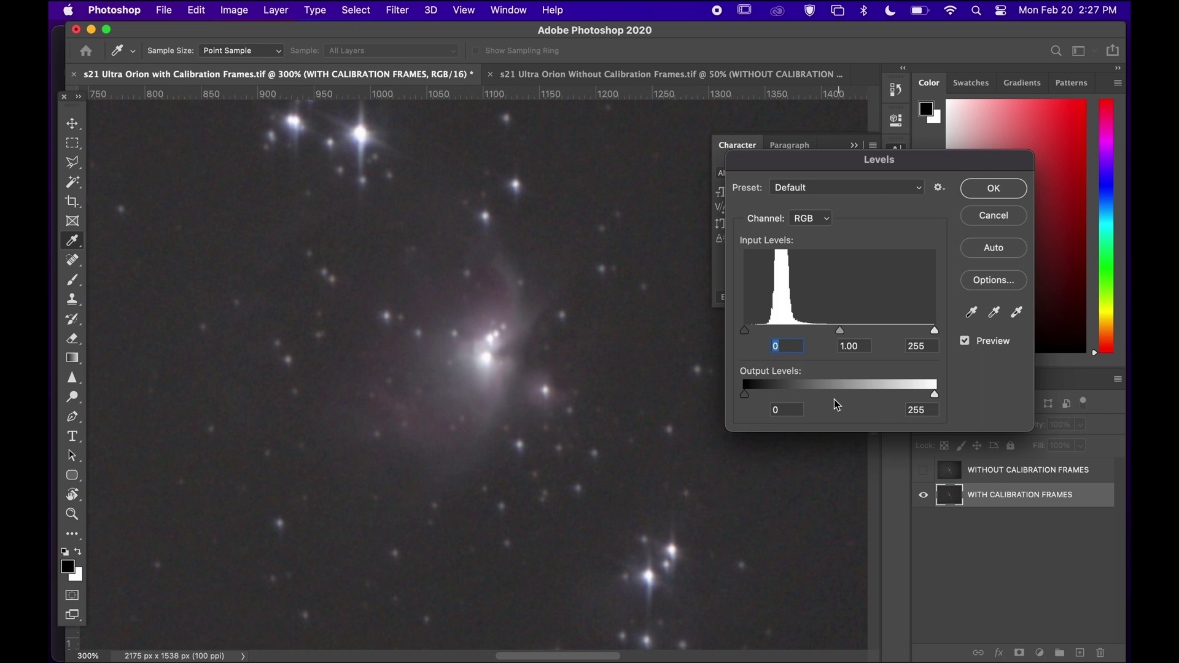
{"action": "left_click_drag", "start_coordinate": [744, 330], "coordinate": [763, 335]}
{"action": "left_click_drag", "start_coordinate": [848, 331], "coordinate": [830, 332]}
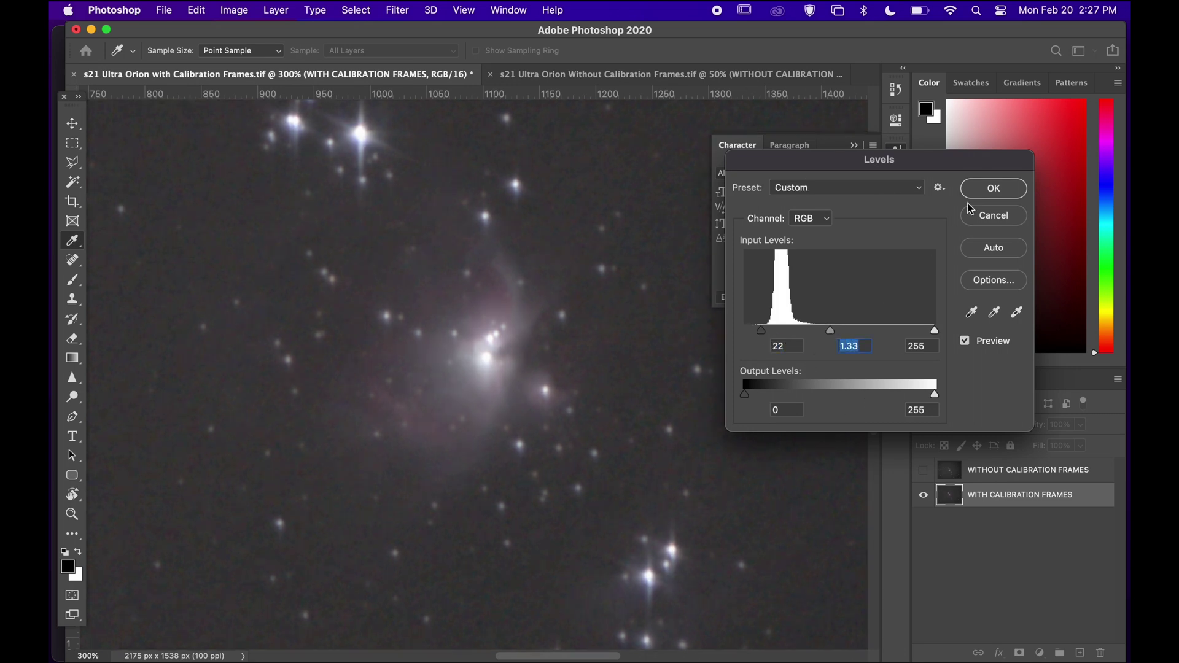
{"action": "left_click", "coordinate": [983, 190]}
Apply another Levels adjustment to the calibrated layer with a black point of 17 and midtones of 1.13
{"action": "key", "text": "ctrl+l"}
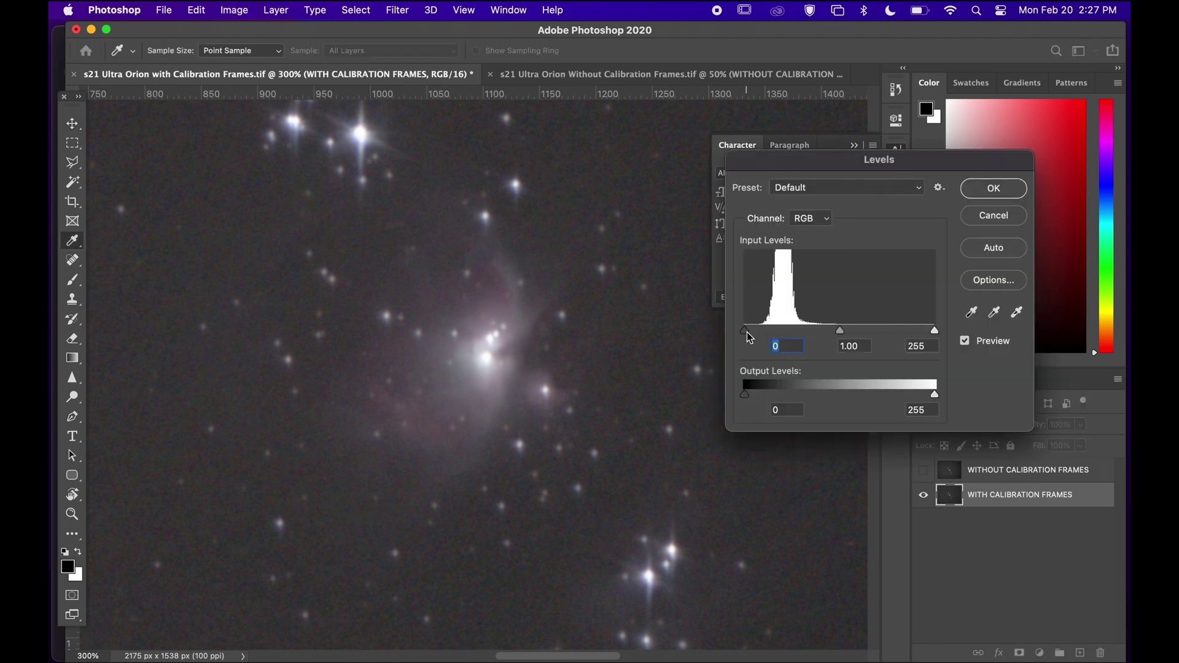
{"action": "left_click_drag", "start_coordinate": [744, 330], "coordinate": [757, 332]}
{"action": "left_click_drag", "start_coordinate": [840, 332], "coordinate": [837, 331]}
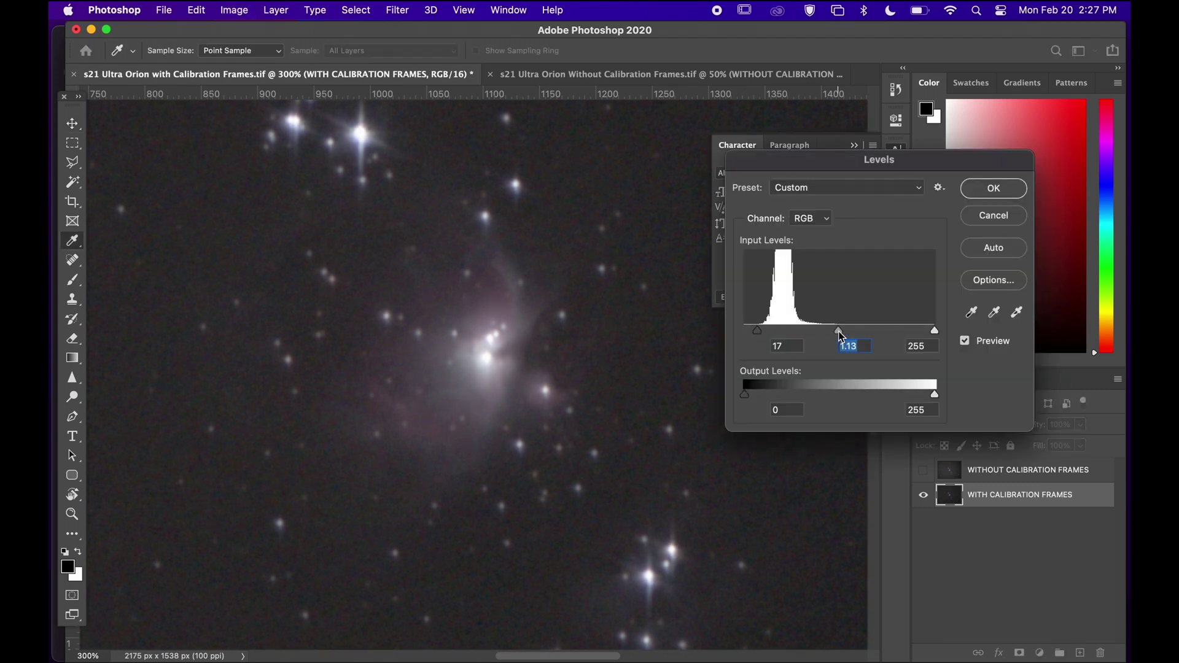
{"action": "left_click", "coordinate": [994, 190]}
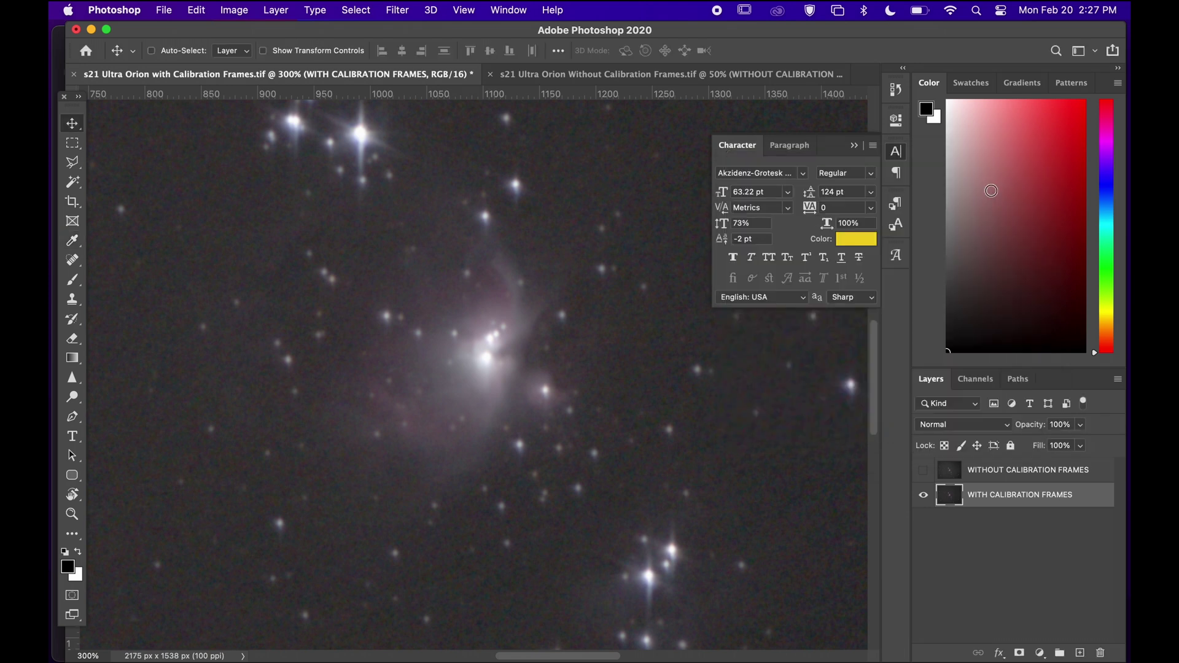
Darken the calibrated layer's background slightly with one more Levels adjustment that raises only the black point
{"action": "key", "text": "ctrl+l"}
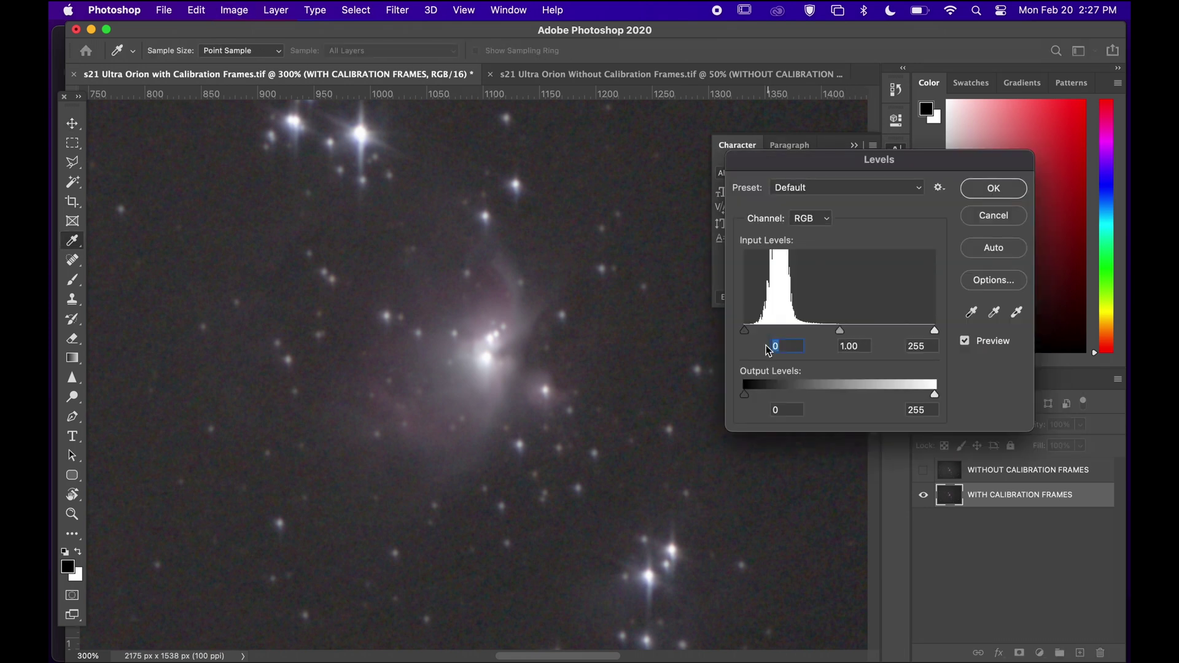
{"action": "left_click_drag", "start_coordinate": [746, 330], "coordinate": [749, 334]}
{"action": "left_click", "coordinate": [985, 190]}
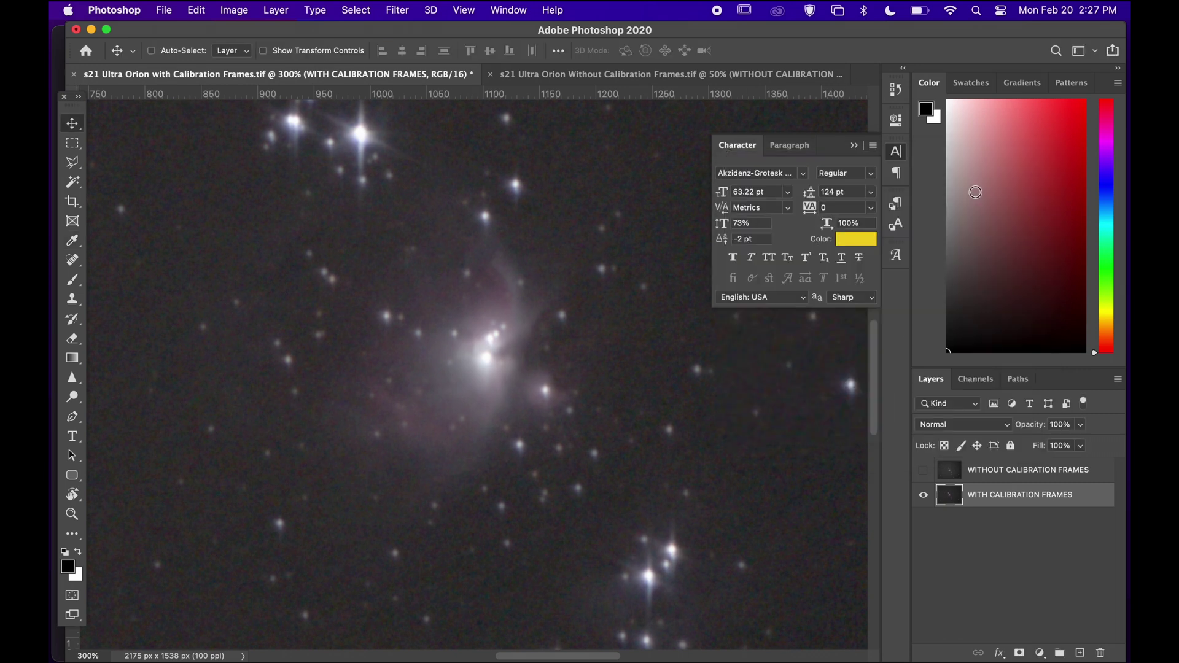
Show and select the WITHOUT CALIBRATION FRAMES layer, and toggle its visibility to compare it with the calibrated layer
{"action": "left_click", "coordinate": [923, 474]}
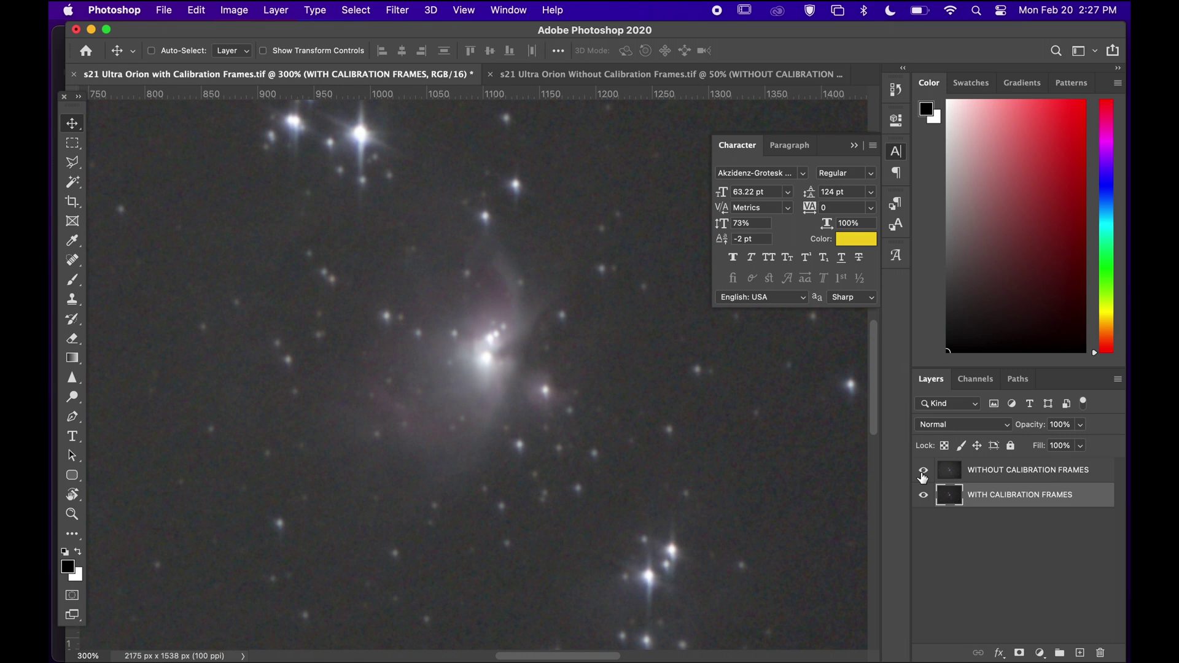
{"action": "left_click", "coordinate": [990, 470]}
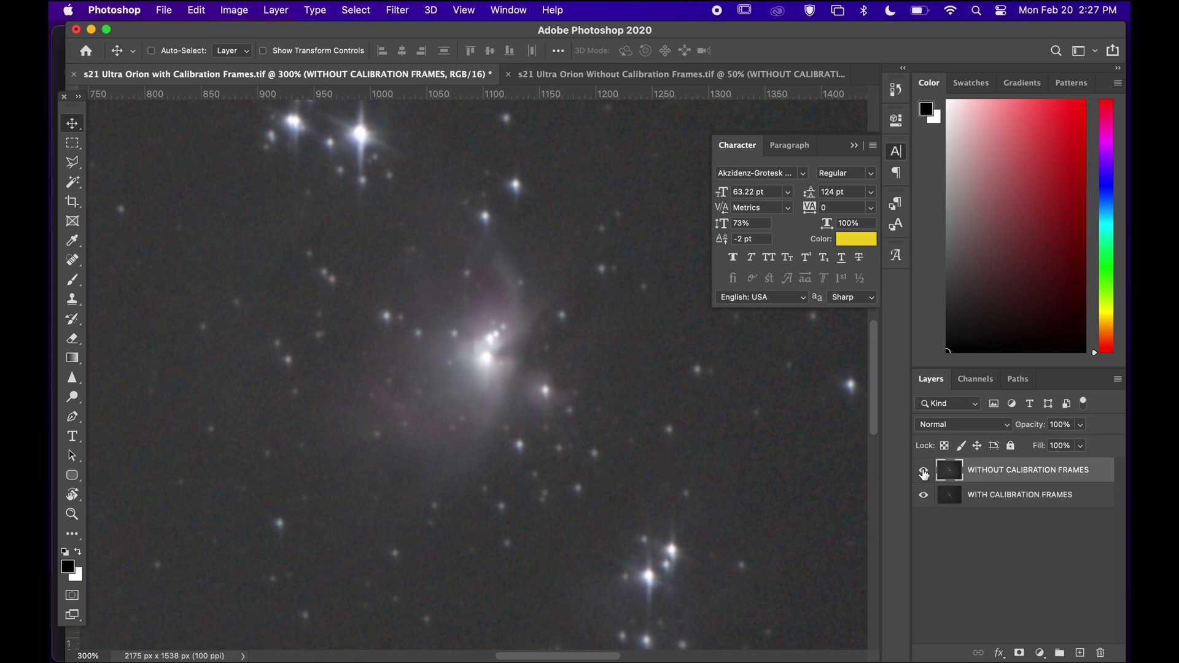
{"action": "left_click", "coordinate": [923, 473]}
{"action": "left_click", "coordinate": [923, 473]}
{"action": "left_click", "coordinate": [922, 473]}
{"action": "left_click", "coordinate": [922, 474]}
{"action": "key", "text": "super+l"}
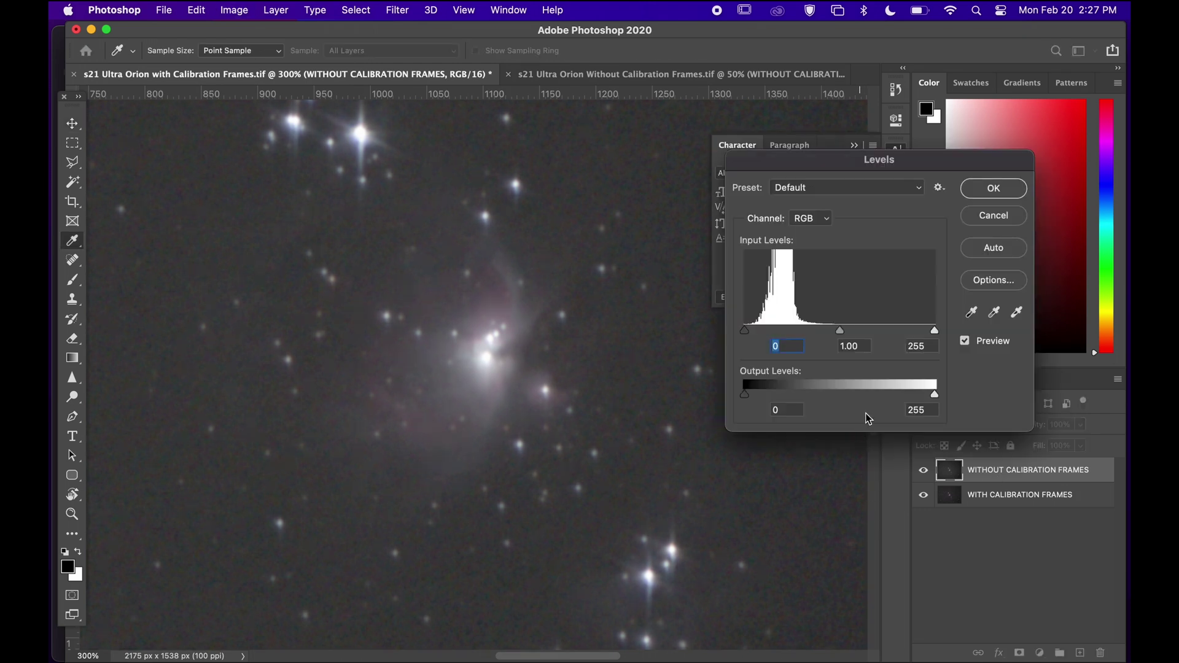
{"action": "left_click", "coordinate": [1008, 215]}
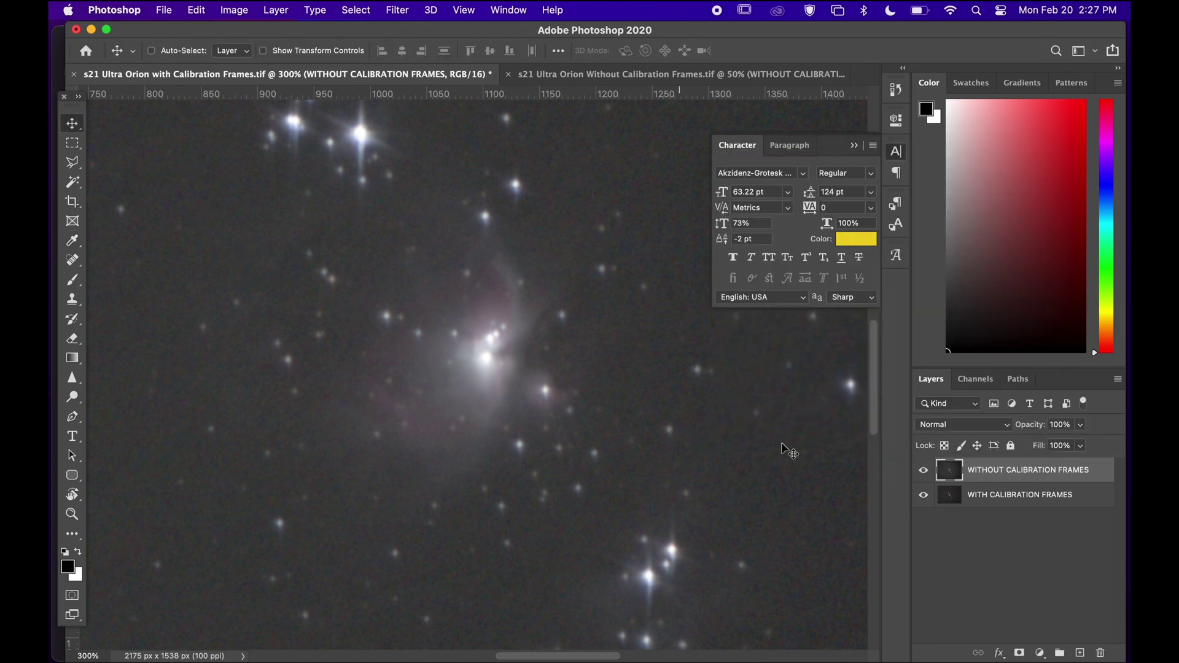
Apply the Camera Raw Filter to the WITHOUT CALIBRATION FRAMES layer with saturation +100 and dehaze +42
{"action": "left_click", "coordinate": [235, 10]}
{"action": "mouse_move", "coordinate": [398, 10]}
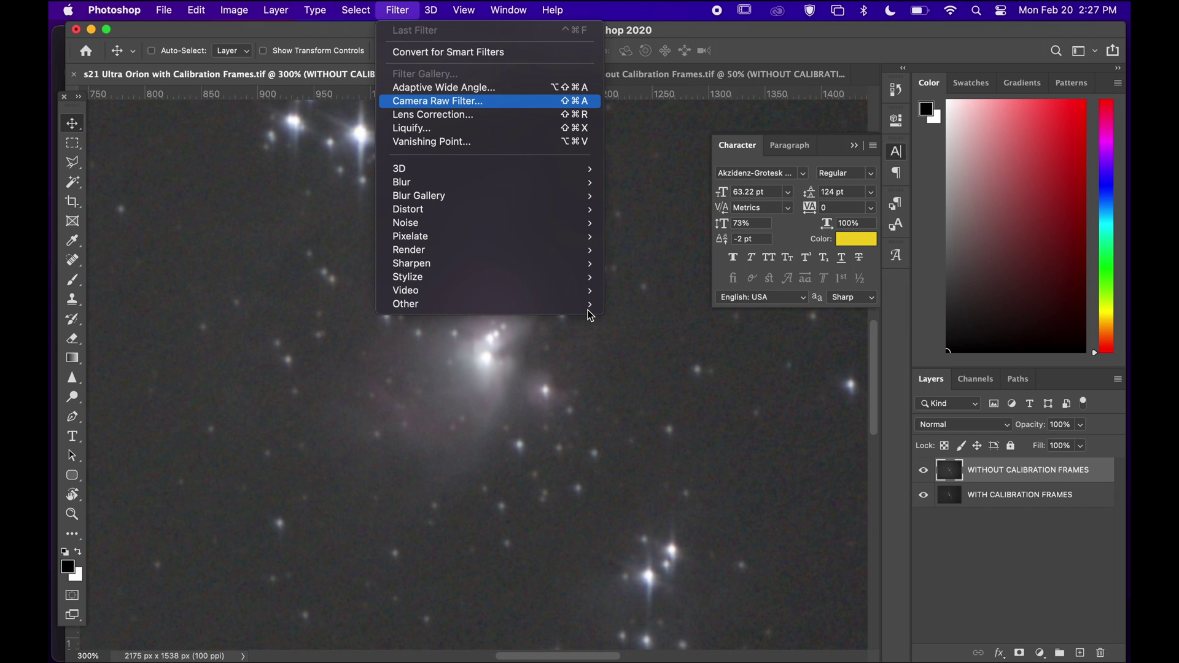
{"action": "left_click", "coordinate": [738, 444]}
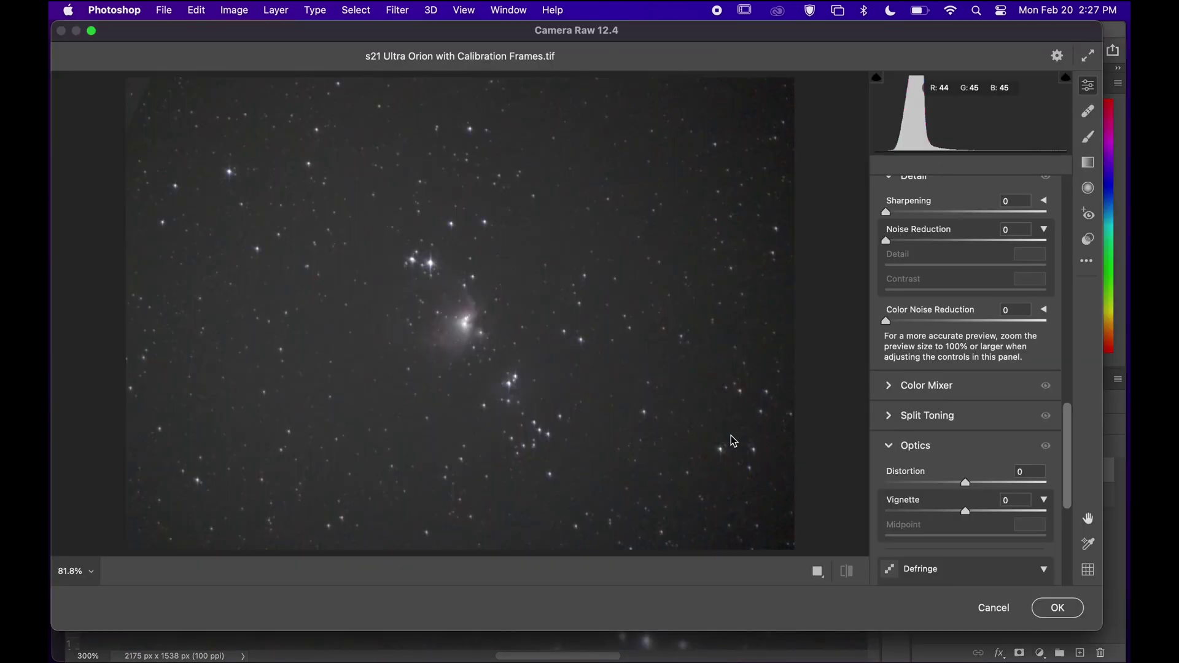
{"action": "scroll", "coordinate": [986, 461], "scroll_direction": "down", "scroll_amount": 5}
{"action": "scroll", "coordinate": [986, 461], "scroll_direction": "down", "scroll_amount": 3}
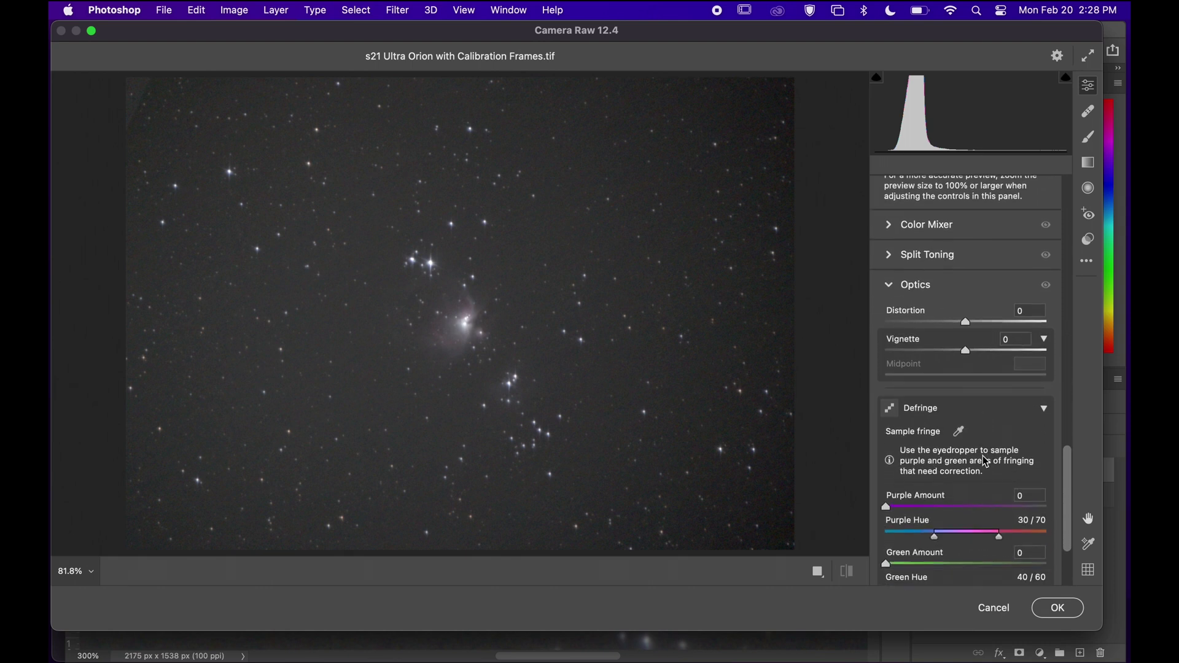
{"action": "scroll", "coordinate": [984, 461], "scroll_direction": "up", "scroll_amount": 10}
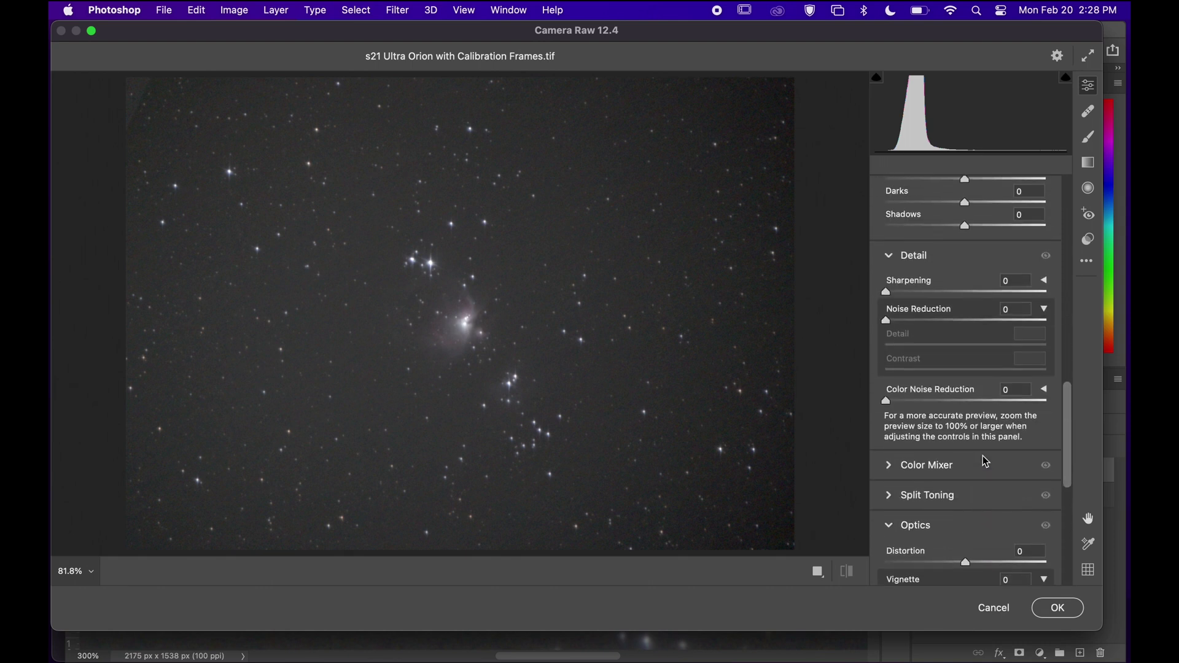
{"action": "scroll", "coordinate": [957, 355], "scroll_direction": "up", "scroll_amount": 6}
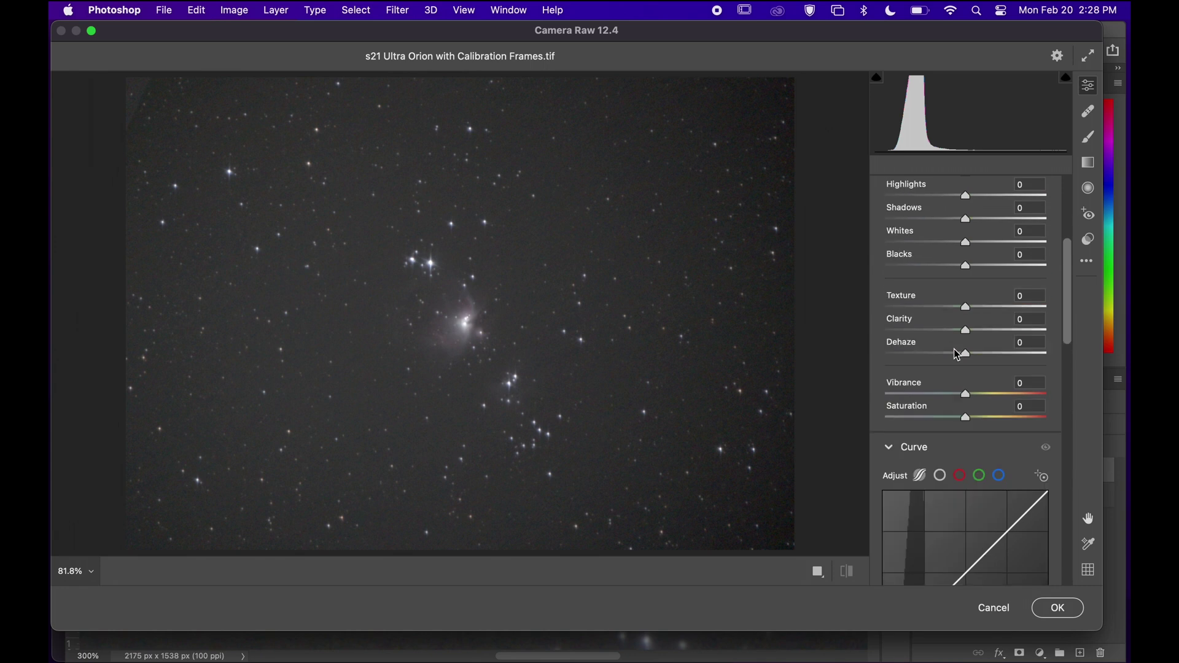
{"action": "left_click_drag", "start_coordinate": [967, 489], "coordinate": [1105, 483]}
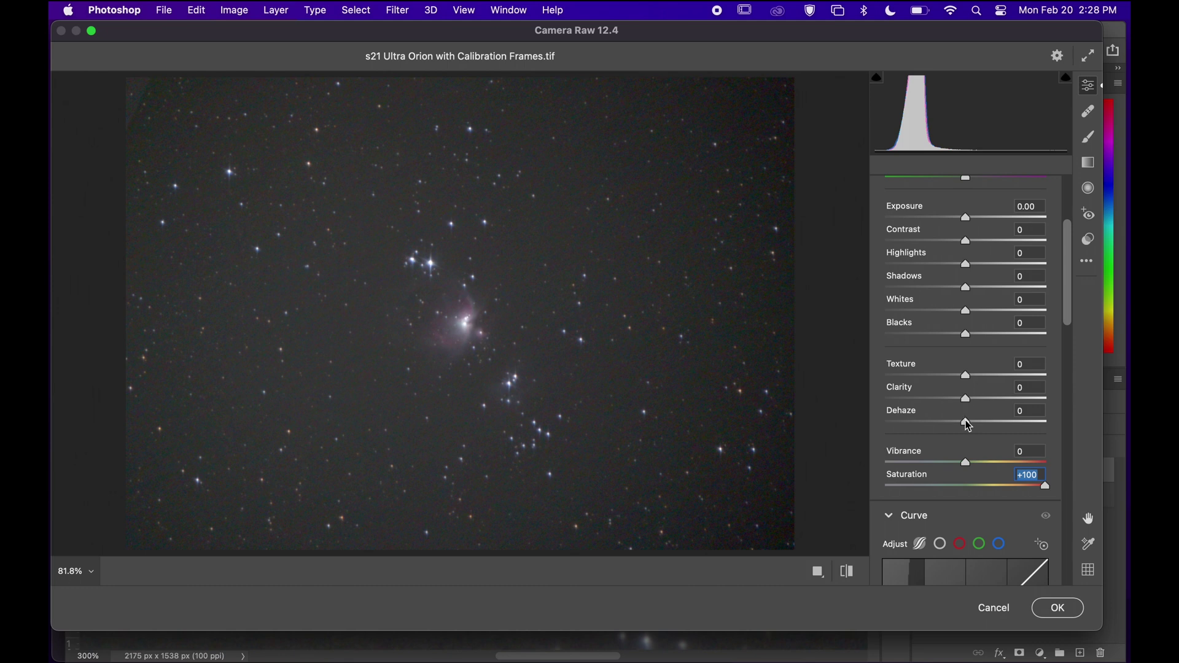
{"action": "left_click_drag", "start_coordinate": [989, 421], "coordinate": [999, 422]}
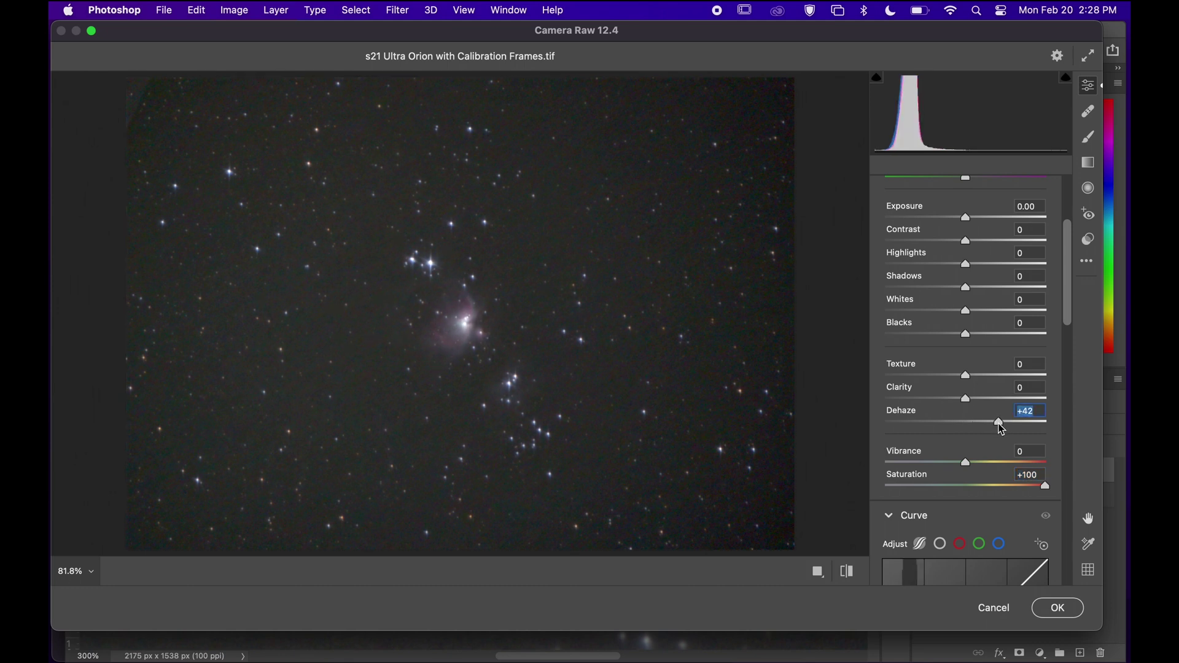
{"action": "left_click", "coordinate": [1057, 608]}
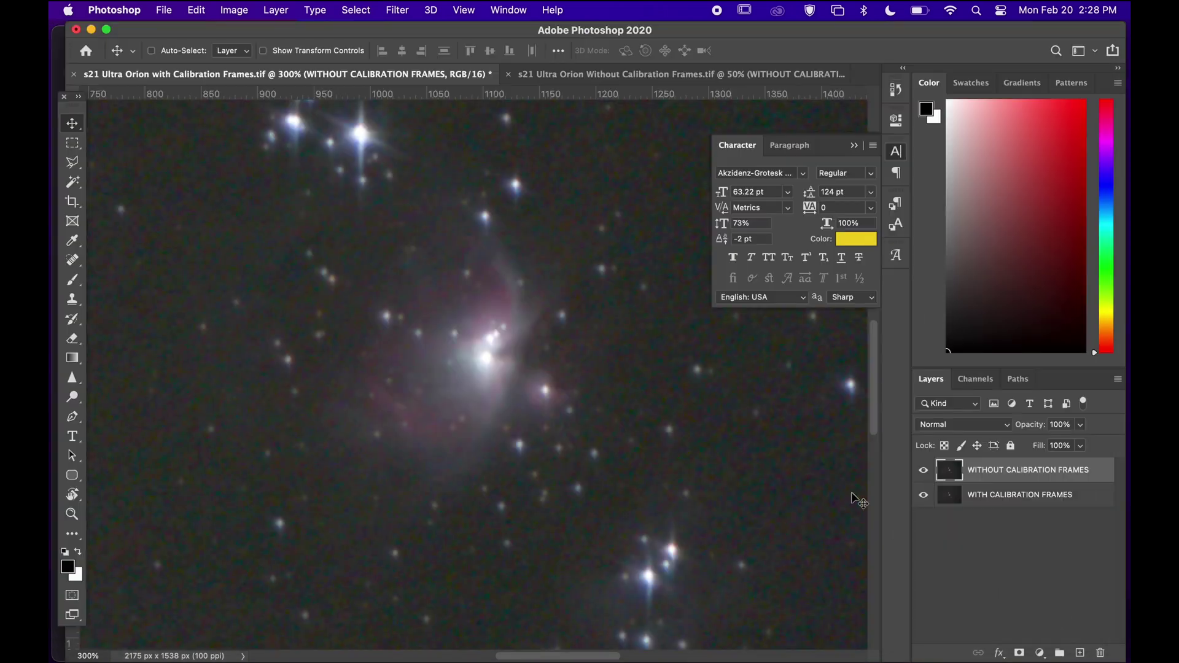
With the uncalibrated layer hidden, apply the Camera Raw Filter to the calibrated layer with saturation +100 and dehaze +42, and reshow the hidden layer
{"action": "left_click", "coordinate": [923, 471]}
{"action": "left_click", "coordinate": [997, 494]}
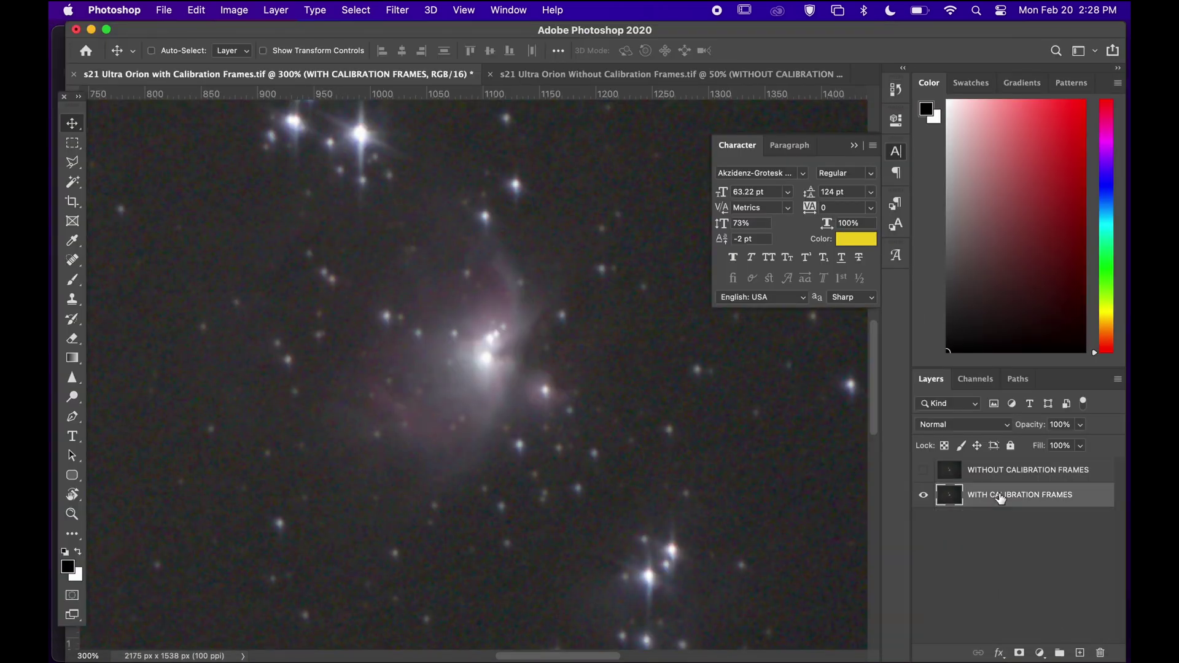
{"action": "left_click", "coordinate": [393, 10]}
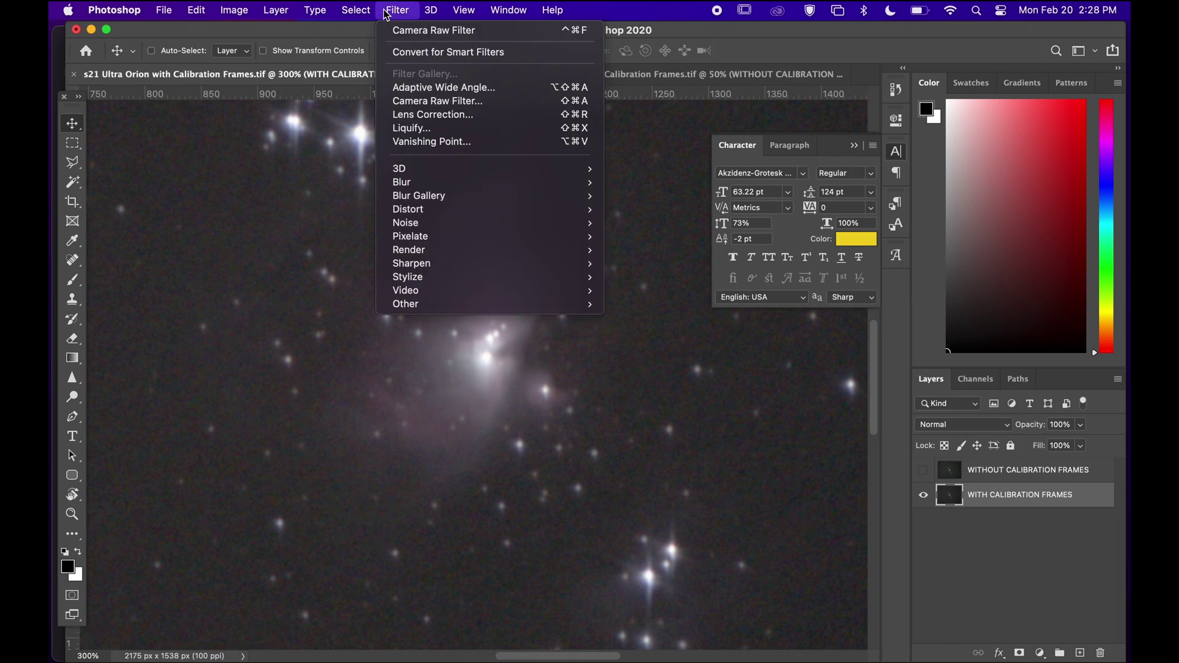
{"action": "left_click", "coordinate": [431, 102]}
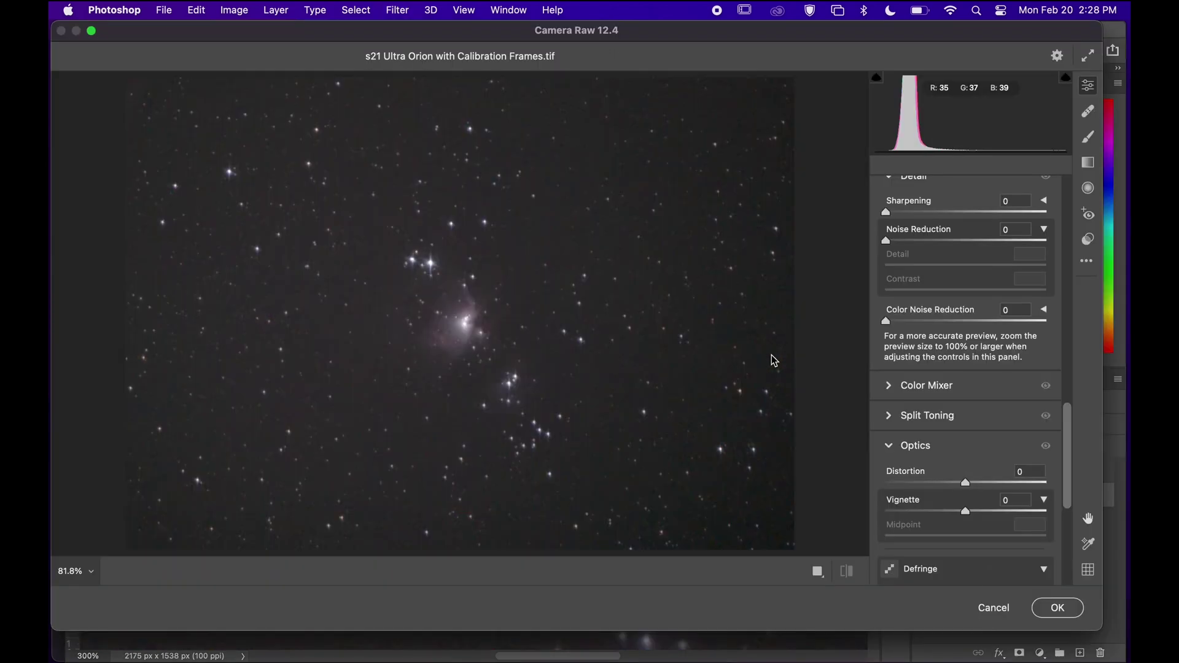
{"action": "scroll", "coordinate": [936, 481], "scroll_direction": "up", "scroll_amount": 10}
{"action": "scroll", "coordinate": [936, 481], "scroll_direction": "up", "scroll_amount": 3}
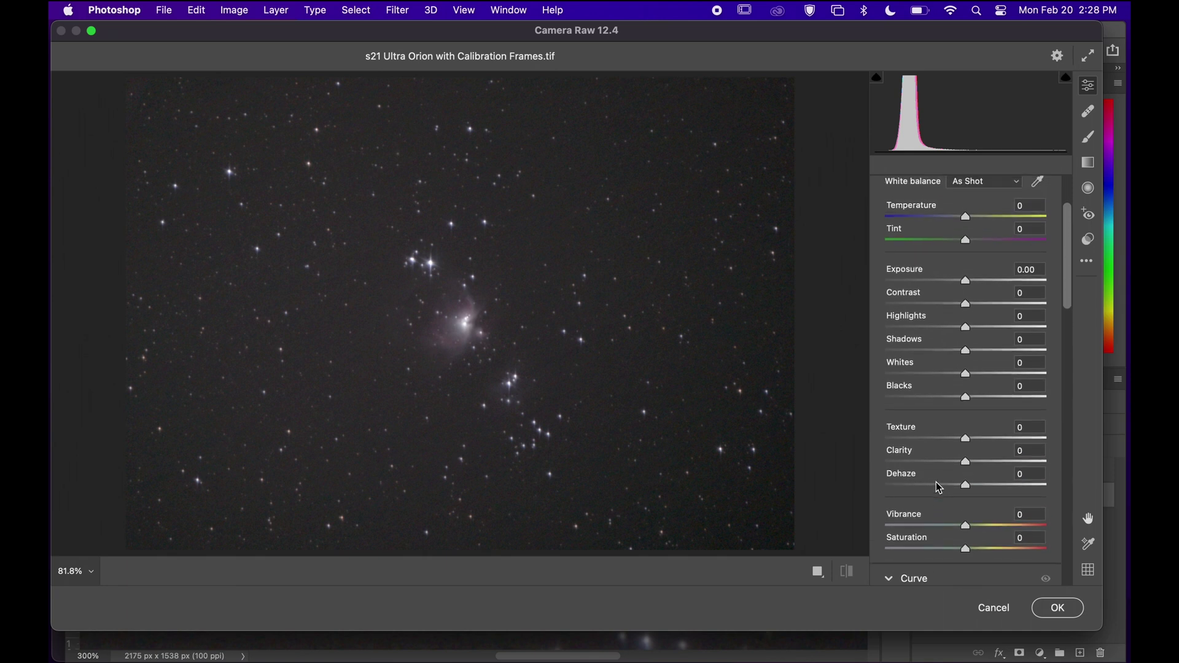
{"action": "left_click_drag", "start_coordinate": [966, 549], "coordinate": [1095, 540]}
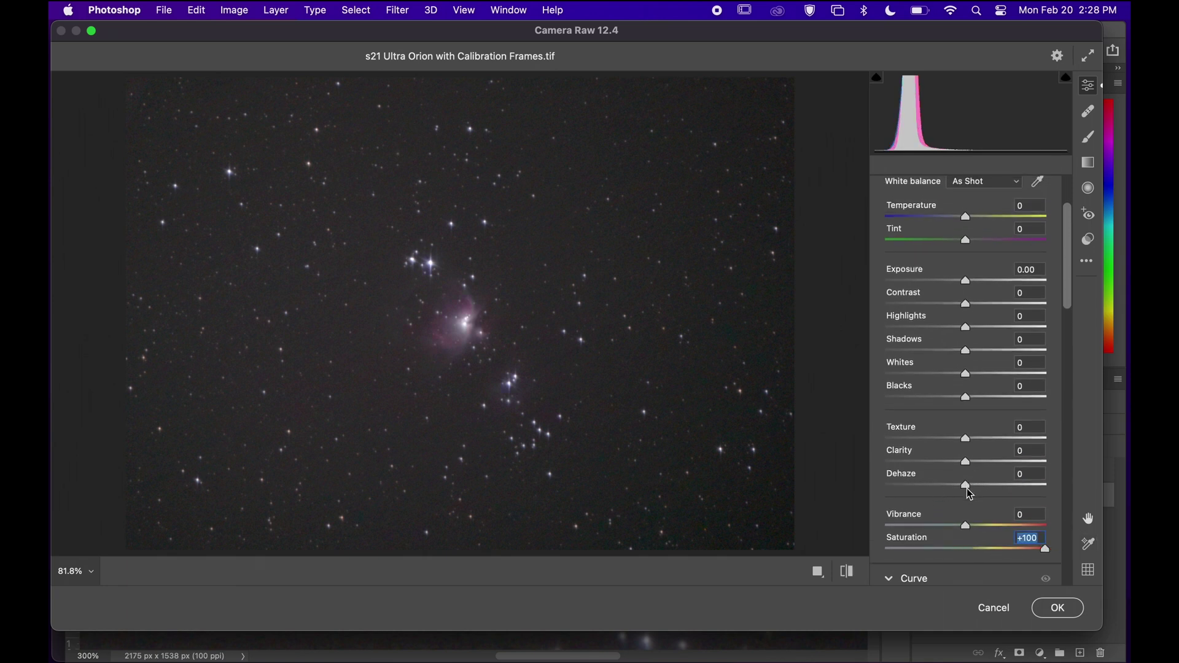
{"action": "left_click_drag", "start_coordinate": [967, 485], "coordinate": [997, 486]}
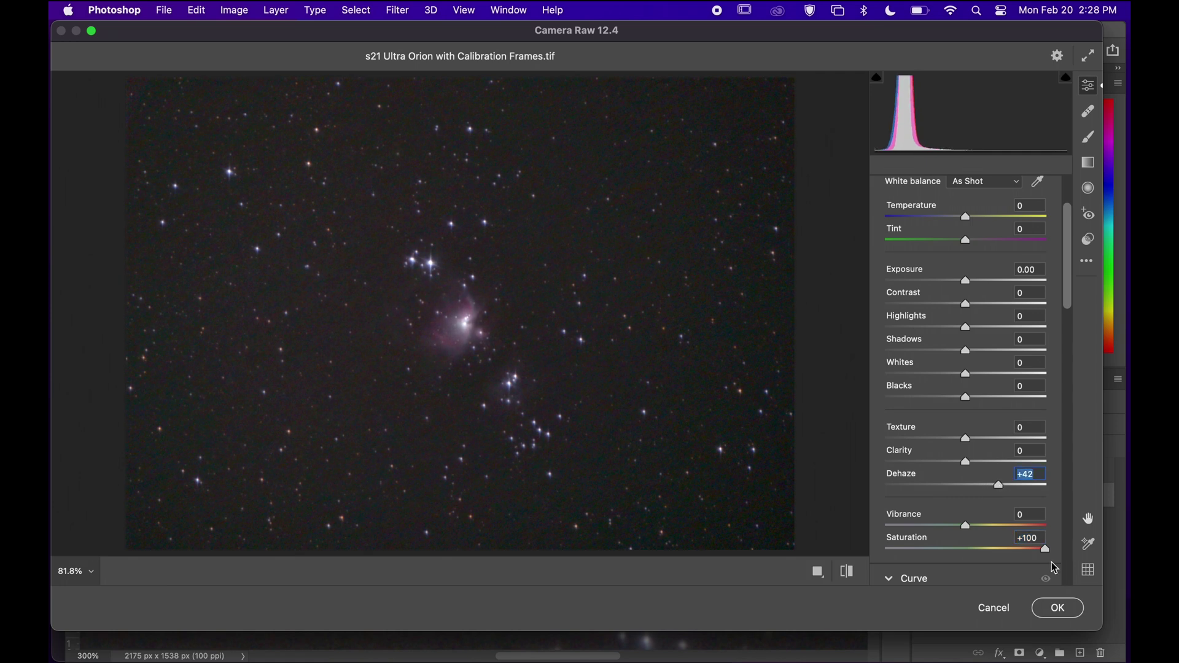
{"action": "left_click", "coordinate": [1058, 607]}
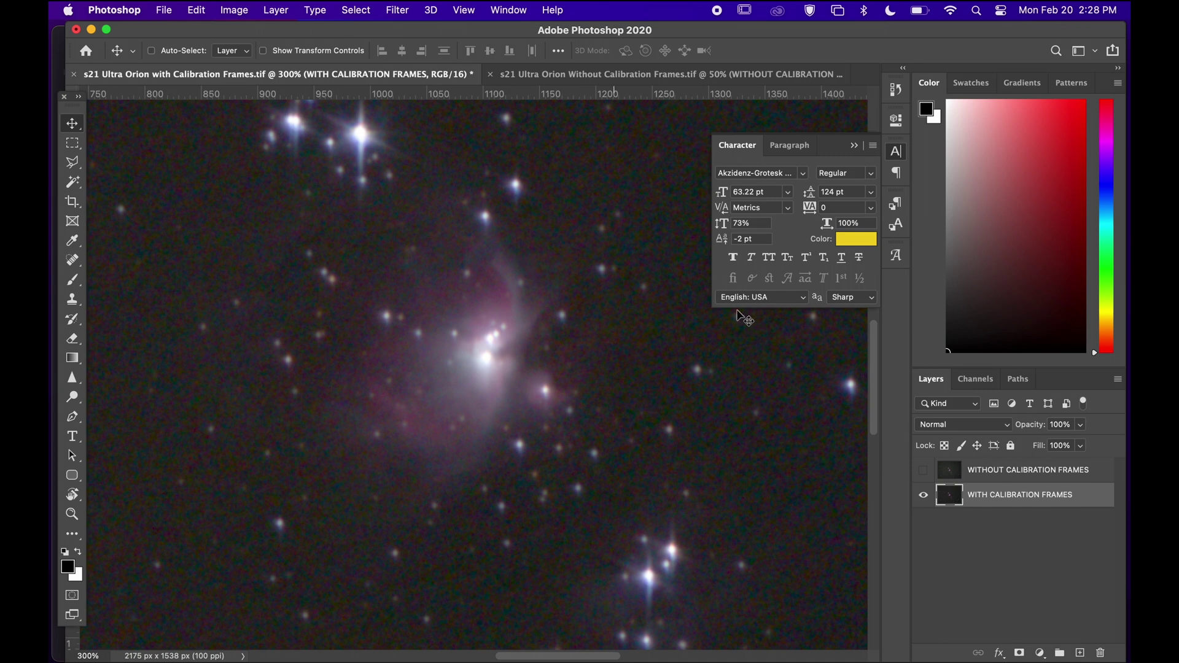
{"action": "left_click", "coordinate": [923, 471]}
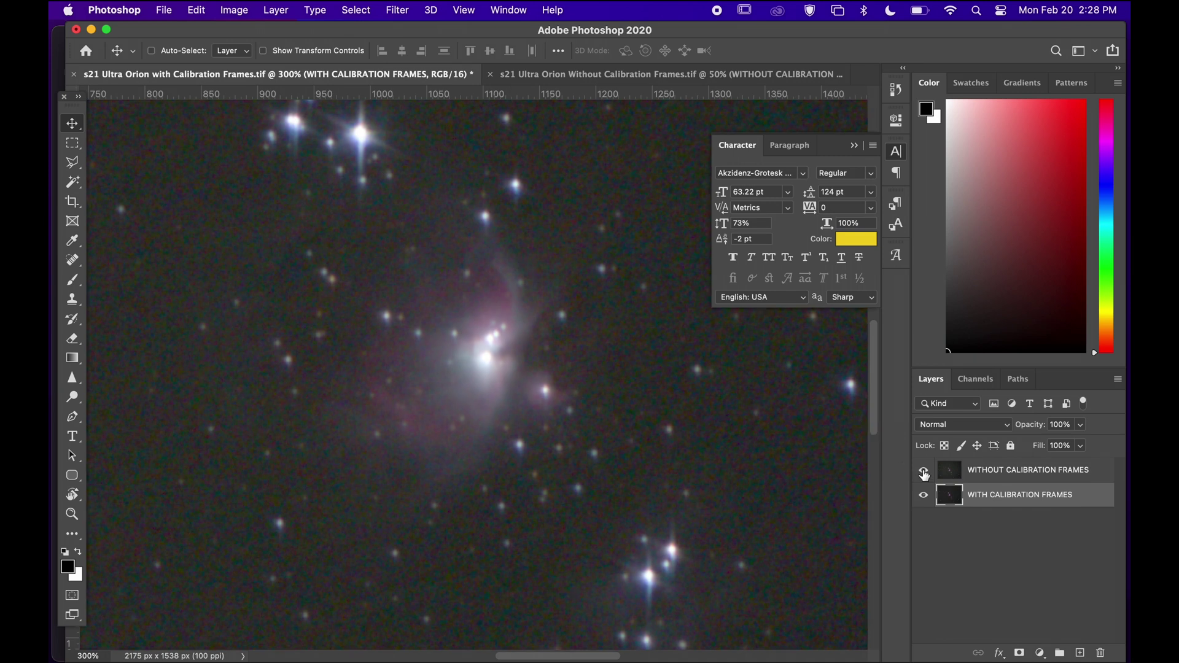
Apply the Camera Raw Filter to the WITHOUT CALIBRATION FRAMES layer with saturation +100 and dehaze +26
{"action": "left_click", "coordinate": [986, 475]}
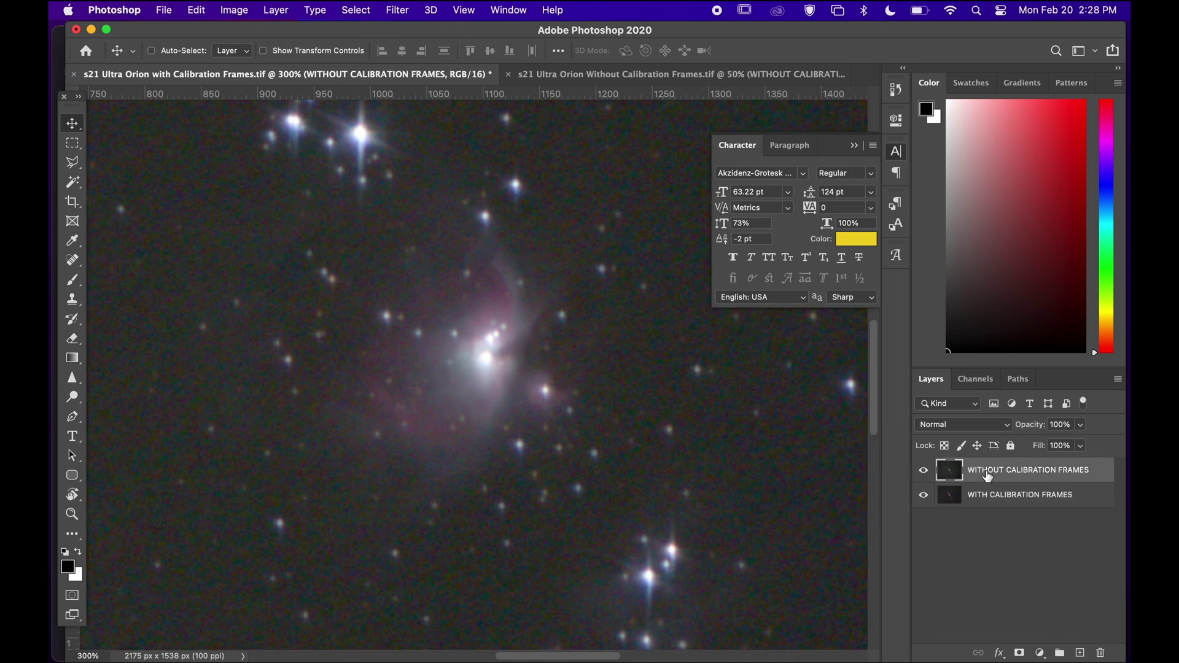
{"action": "key", "text": "super+l"}
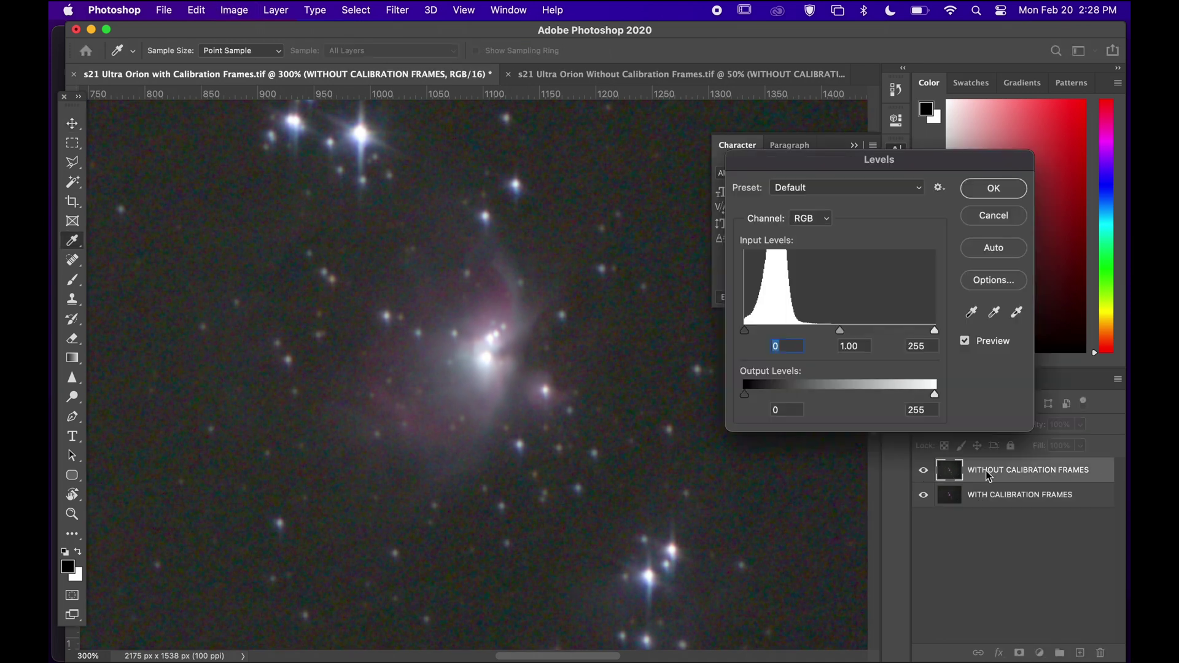
{"action": "left_click", "coordinate": [986, 219]}
{"action": "left_click", "coordinate": [397, 10]}
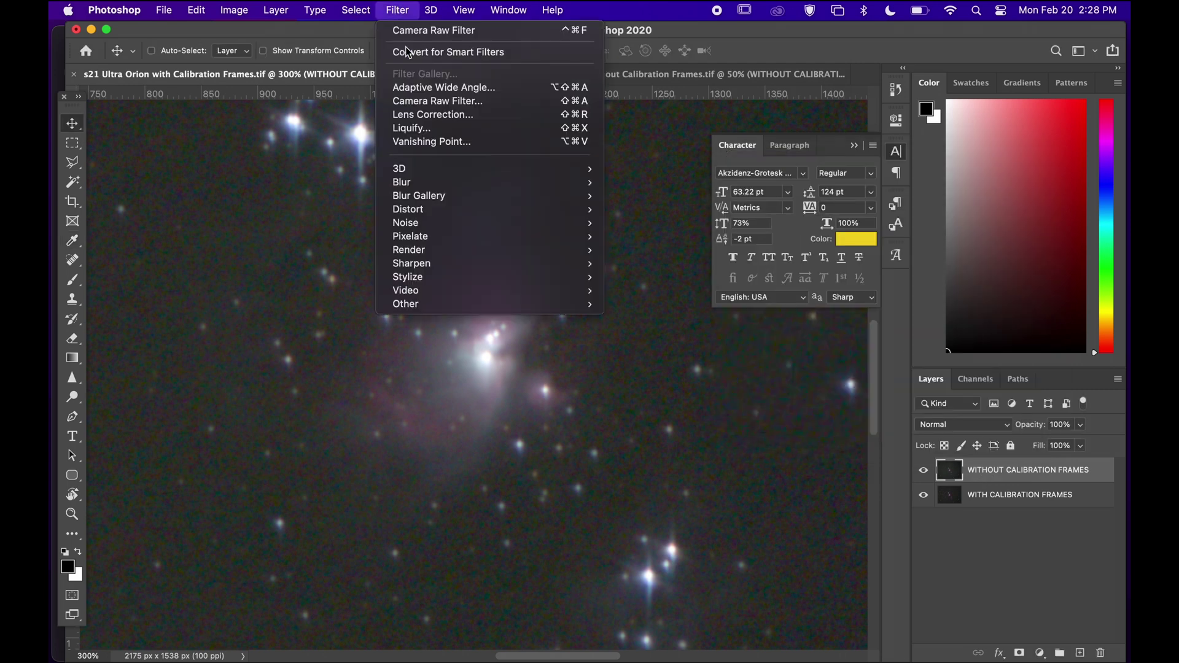
{"action": "left_click", "coordinate": [430, 107]}
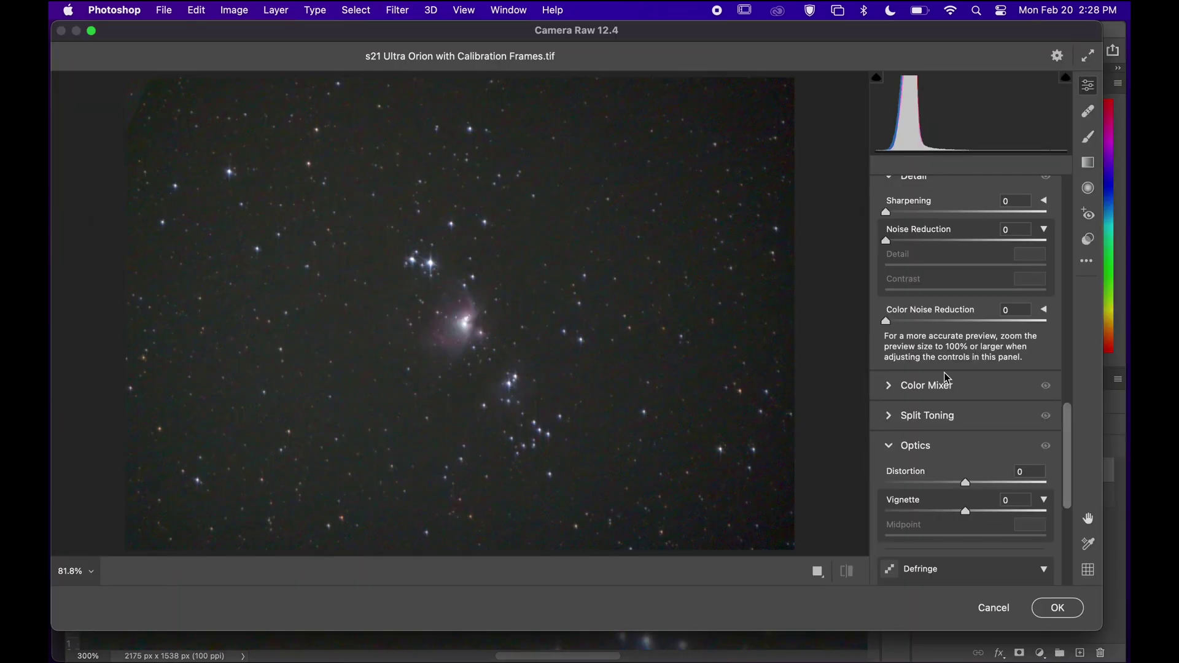
{"action": "scroll", "coordinate": [1068, 455], "scroll_direction": "up", "scroll_amount": 2}
{"action": "scroll", "coordinate": [1067, 455], "scroll_direction": "up", "scroll_amount": 15}
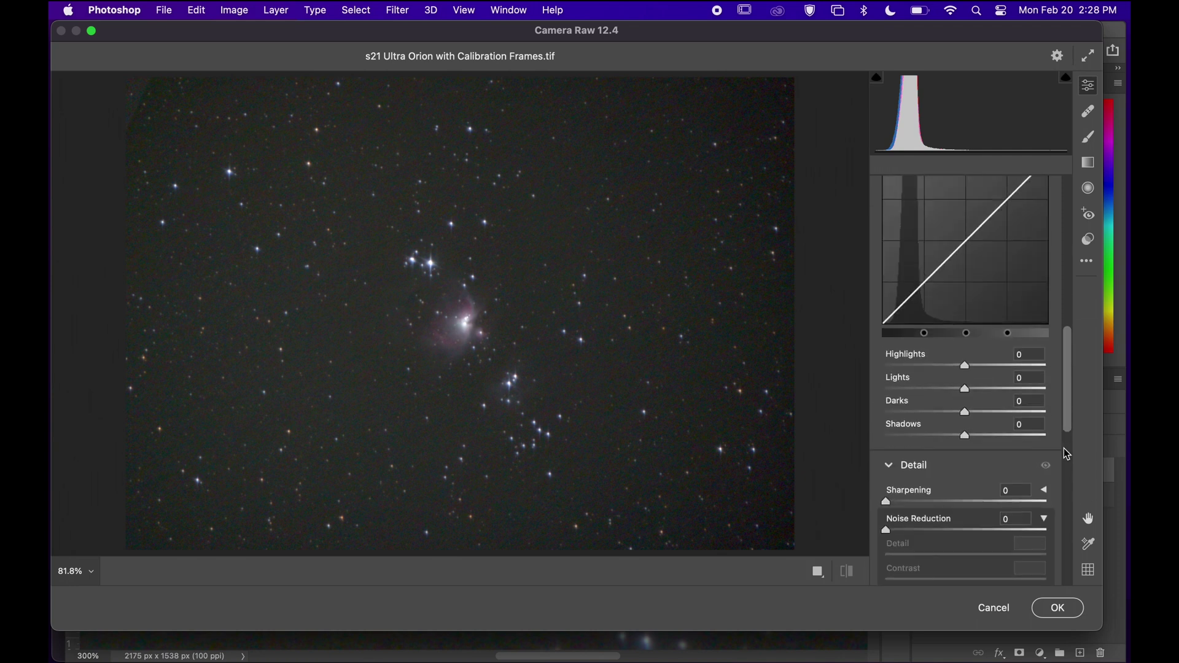
{"action": "scroll", "coordinate": [1066, 455], "scroll_direction": "down", "scroll_amount": 3}
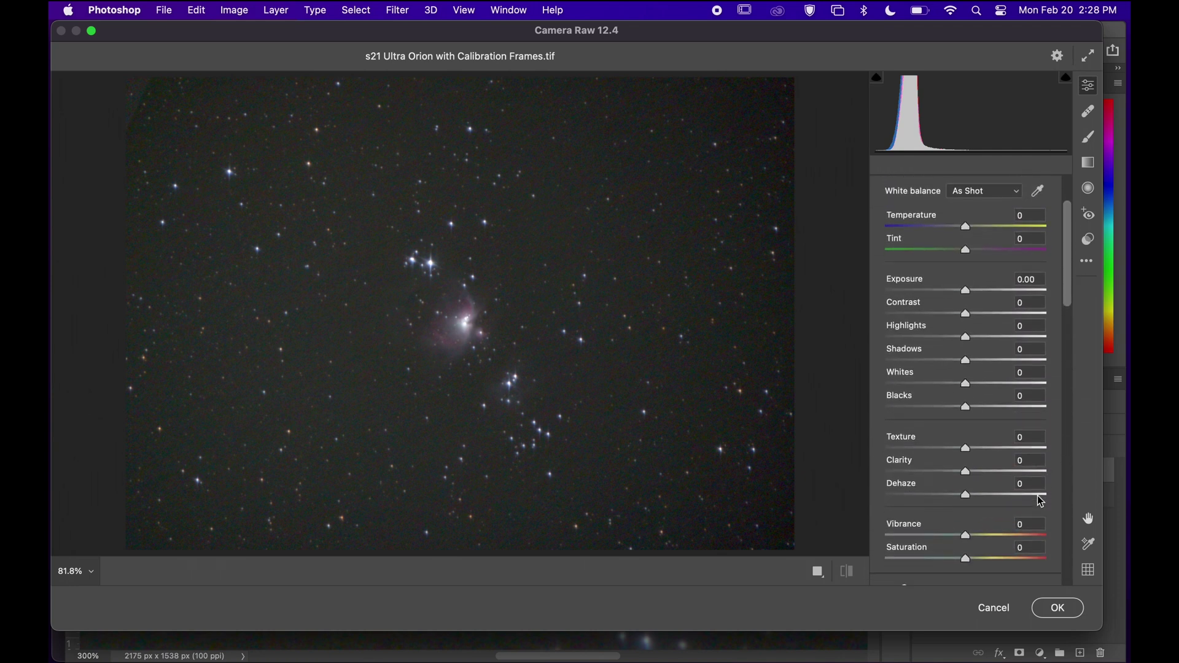
{"action": "left_click_drag", "start_coordinate": [966, 505], "coordinate": [1055, 512]}
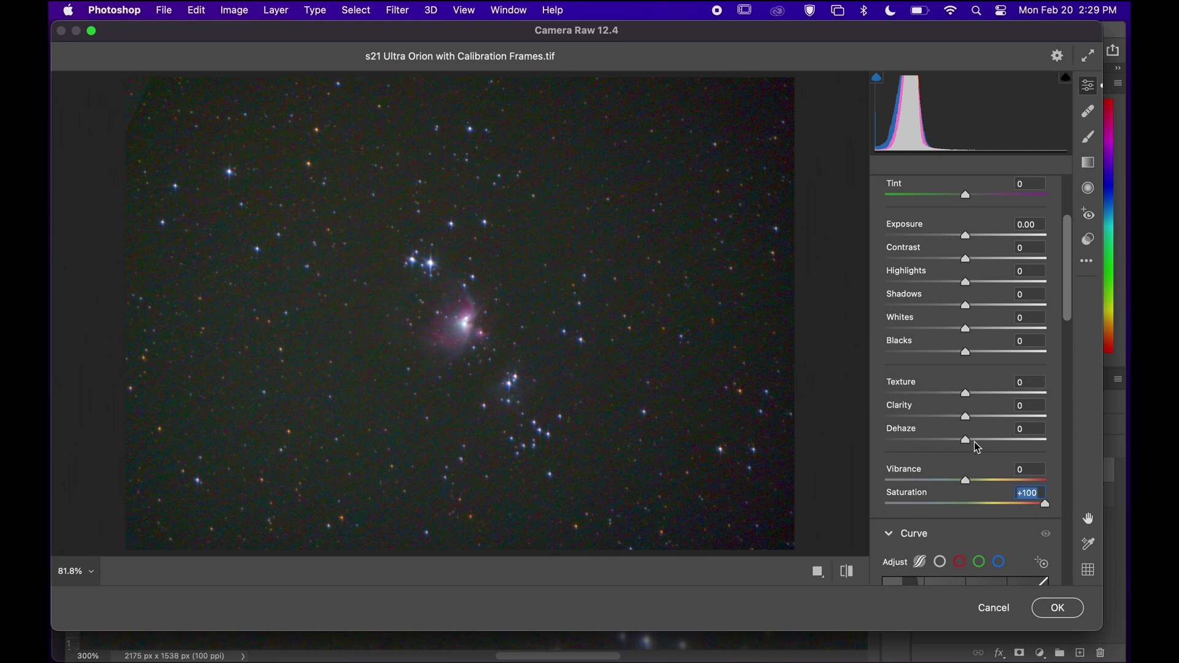
{"action": "left_click_drag", "start_coordinate": [967, 441], "coordinate": [986, 438]}
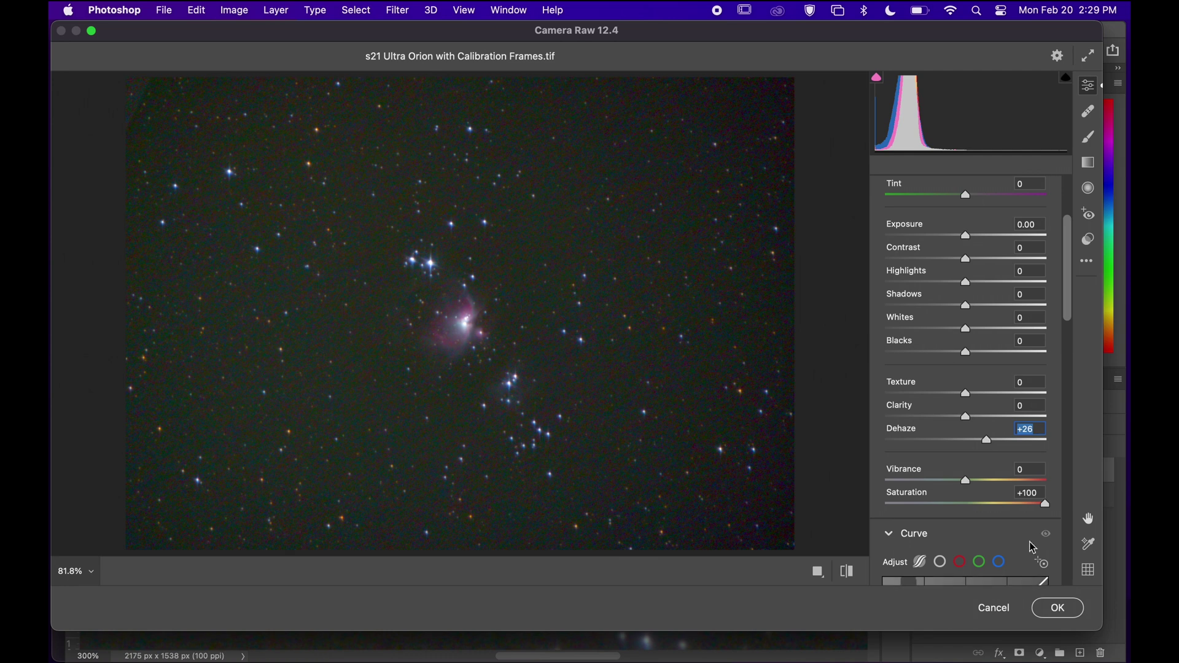
{"action": "left_click", "coordinate": [1063, 610]}
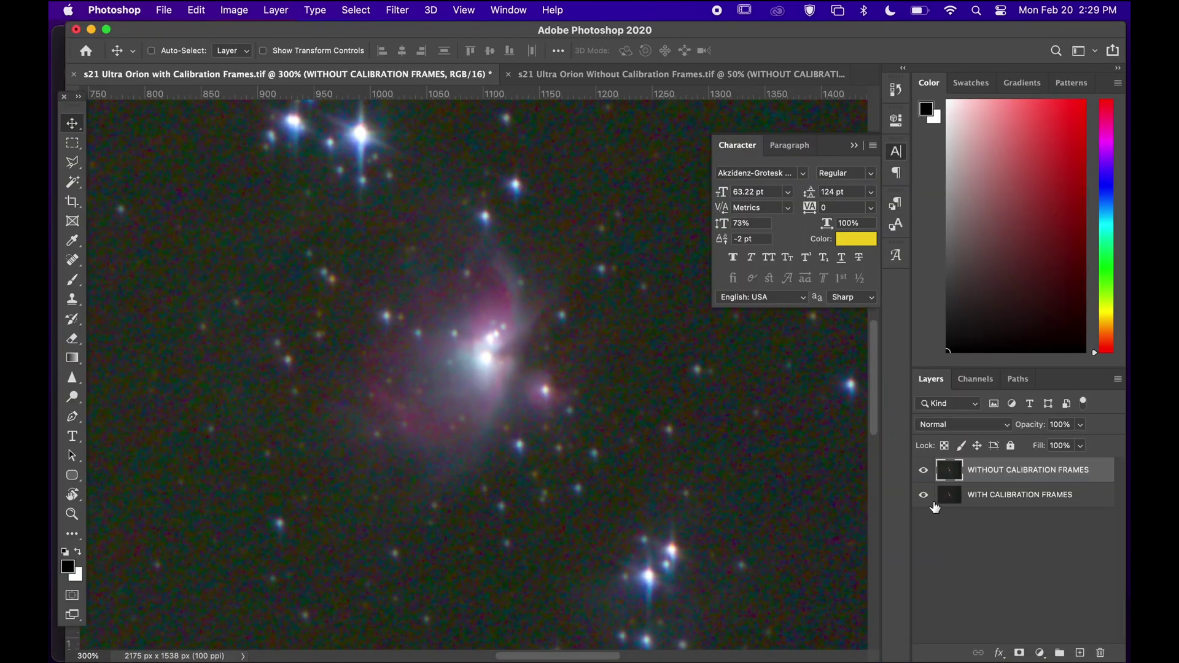
Toggle the uncalibrated layer's visibility to compare it with the calibrated one, and leave it hidden
{"action": "left_click", "coordinate": [923, 471]}
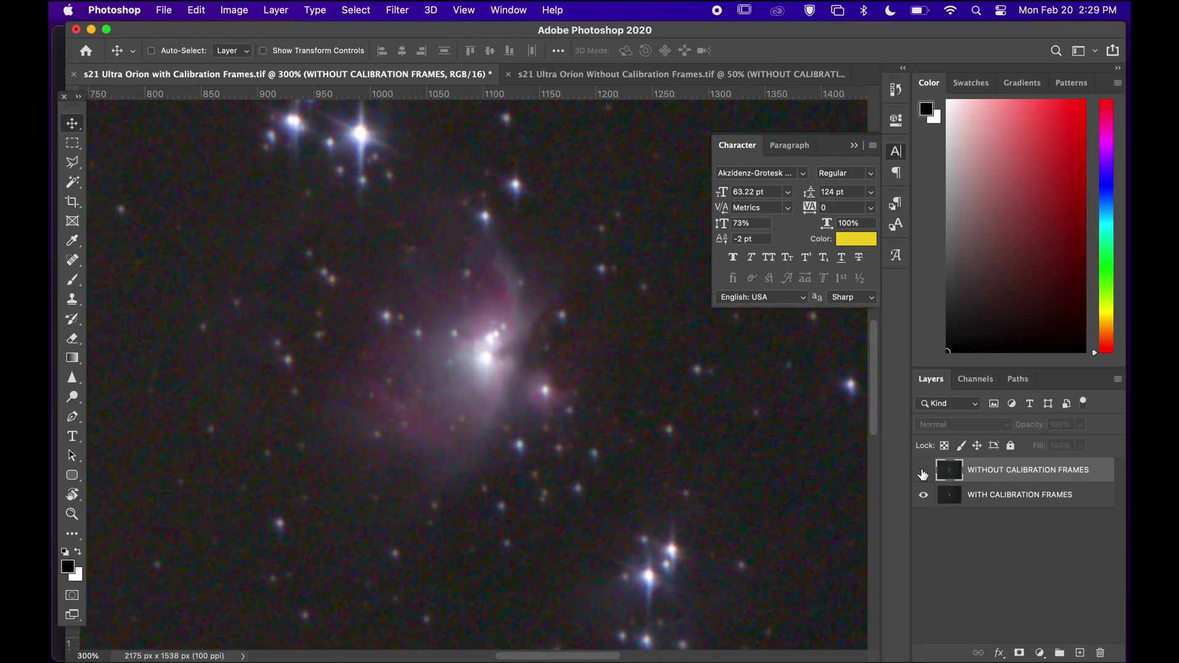
{"action": "left_click", "coordinate": [923, 470]}
{"action": "left_click", "coordinate": [922, 470]}
Apply the Camera Raw Filter to the WITH CALIBRATION FRAMES layer with saturation +100 and dehaze +26
{"action": "left_click", "coordinate": [991, 501]}
{"action": "left_click", "coordinate": [406, 9]}
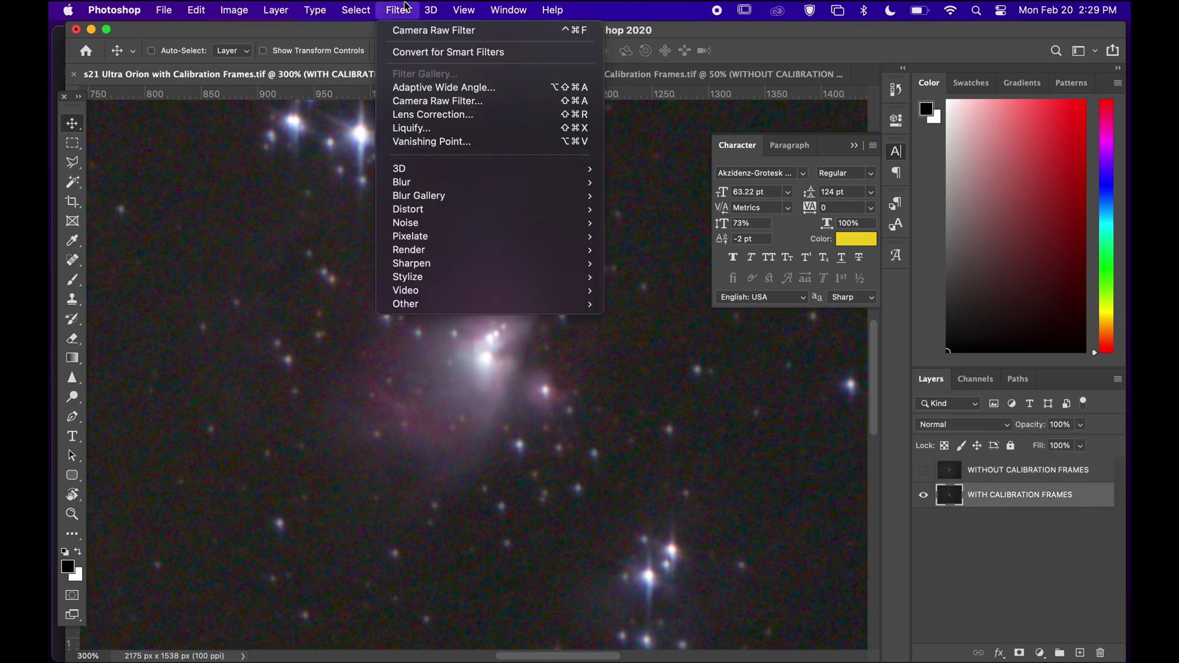
{"action": "left_click", "coordinate": [407, 10]}
{"action": "left_click", "coordinate": [396, 10]}
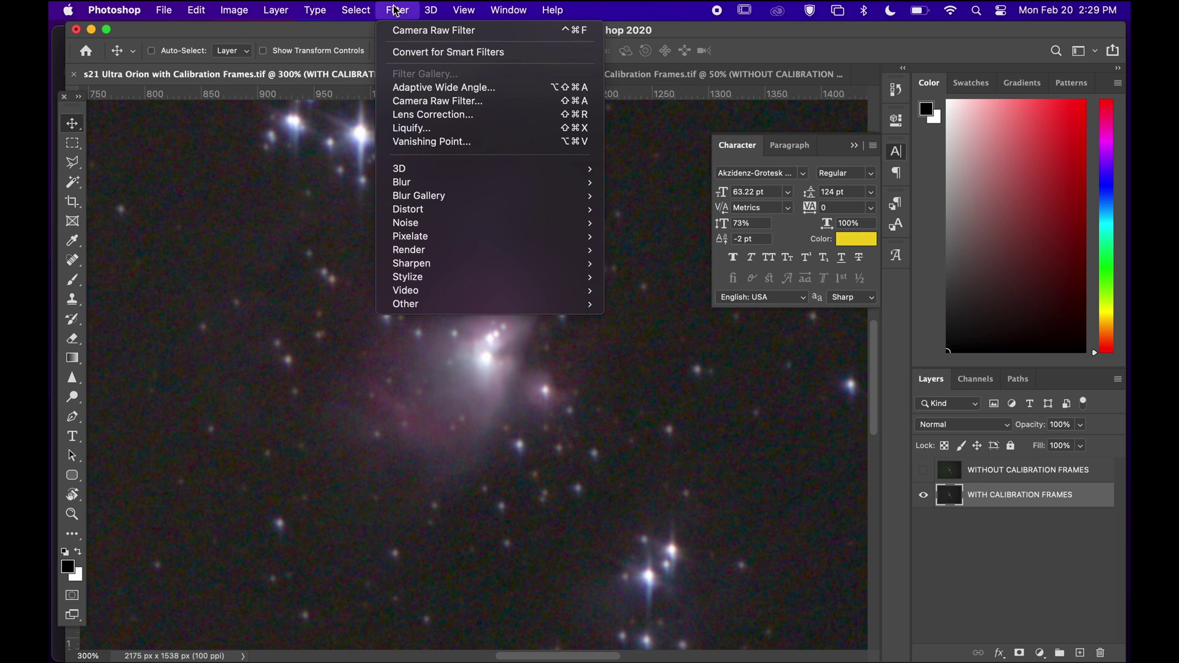
{"action": "left_click", "coordinate": [410, 103]}
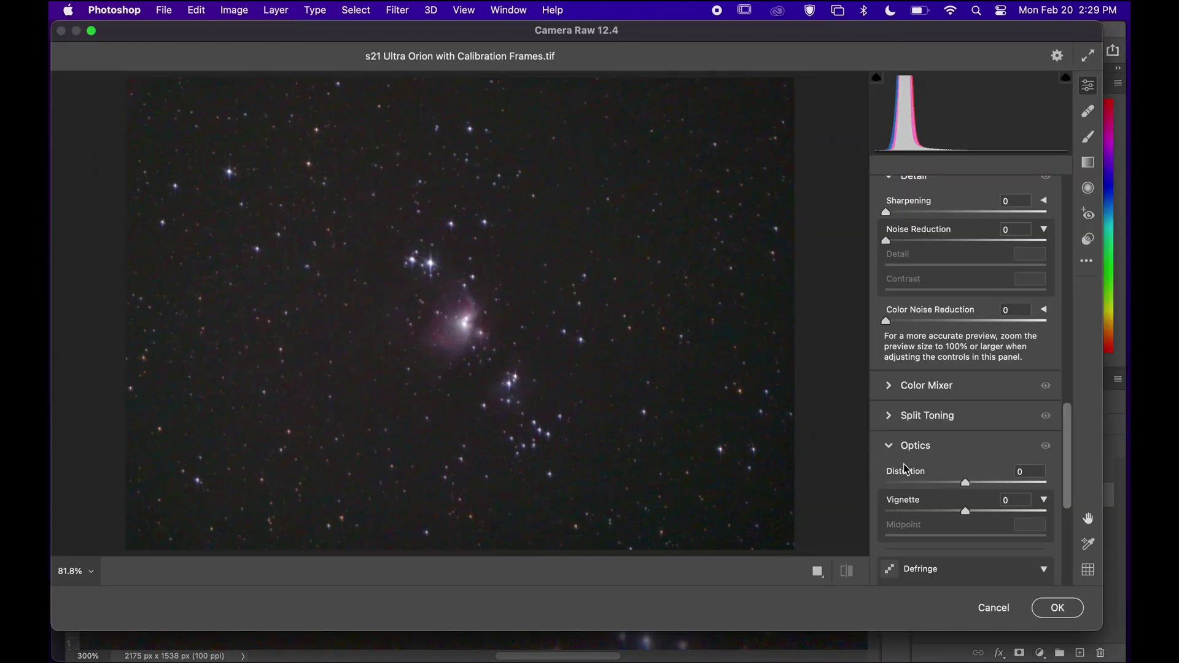
{"action": "scroll", "coordinate": [904, 463], "scroll_direction": "down", "scroll_amount": 3}
{"action": "scroll", "coordinate": [905, 456], "scroll_direction": "up", "scroll_amount": 5}
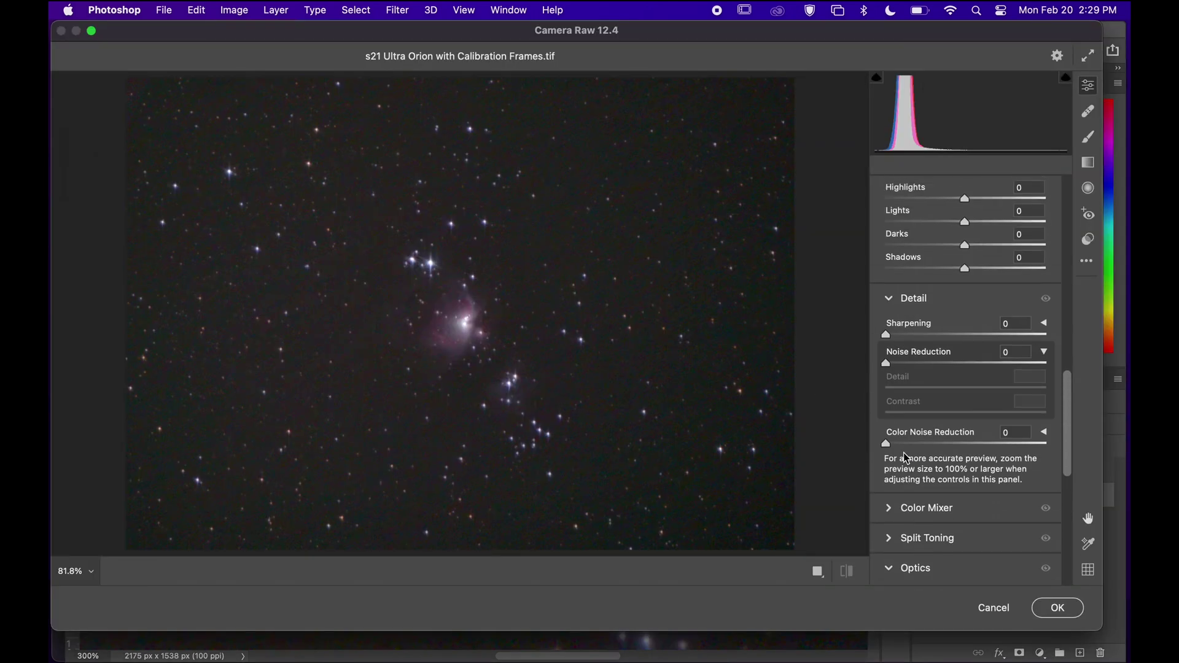
{"action": "scroll", "coordinate": [904, 452], "scroll_direction": "up", "scroll_amount": 6}
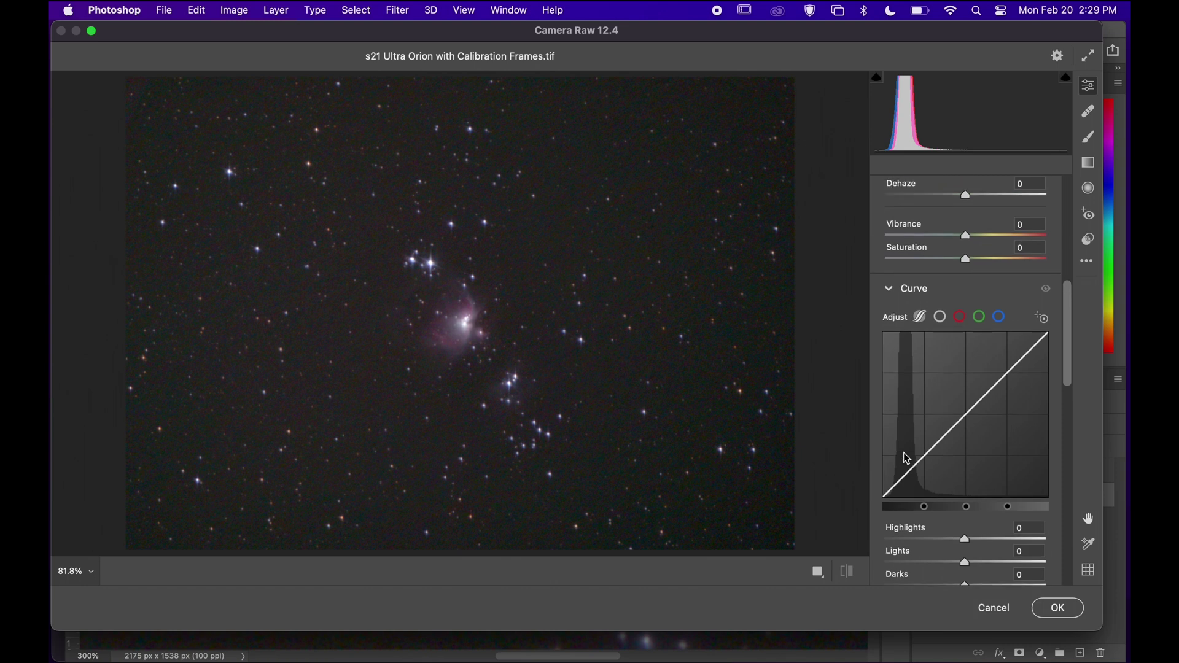
{"action": "left_click_drag", "start_coordinate": [970, 264], "coordinate": [1066, 258]}
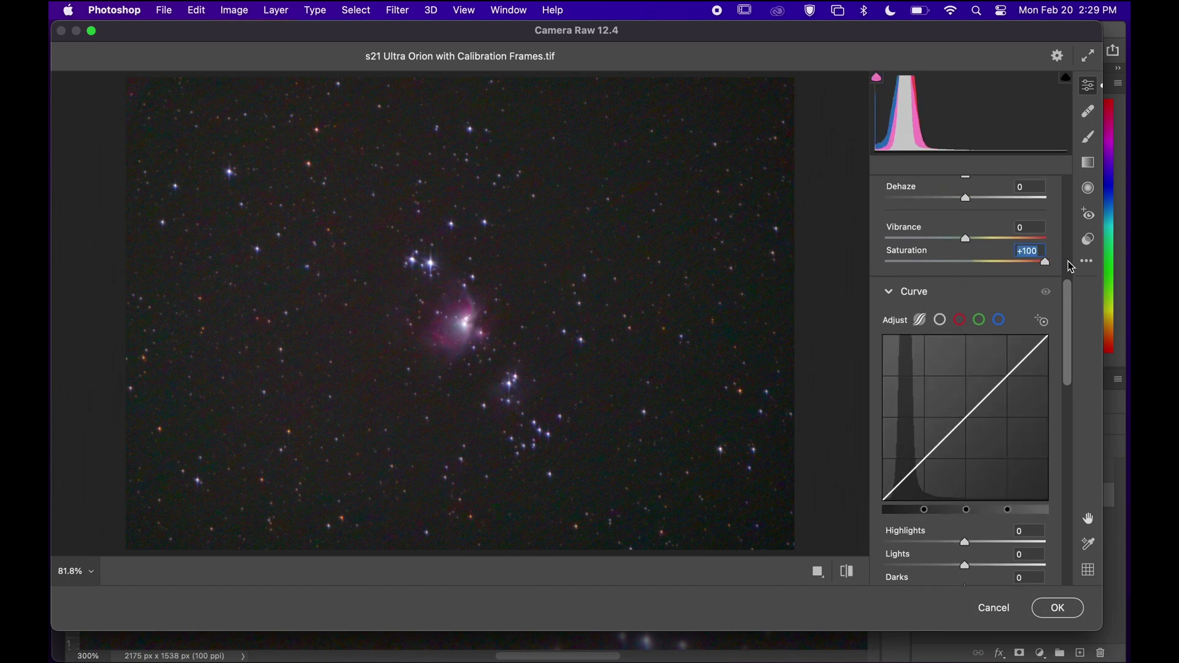
{"action": "scroll", "coordinate": [966, 277], "scroll_direction": "up", "scroll_amount": 3}
{"action": "scroll", "coordinate": [966, 276], "scroll_direction": "up", "scroll_amount": 1}
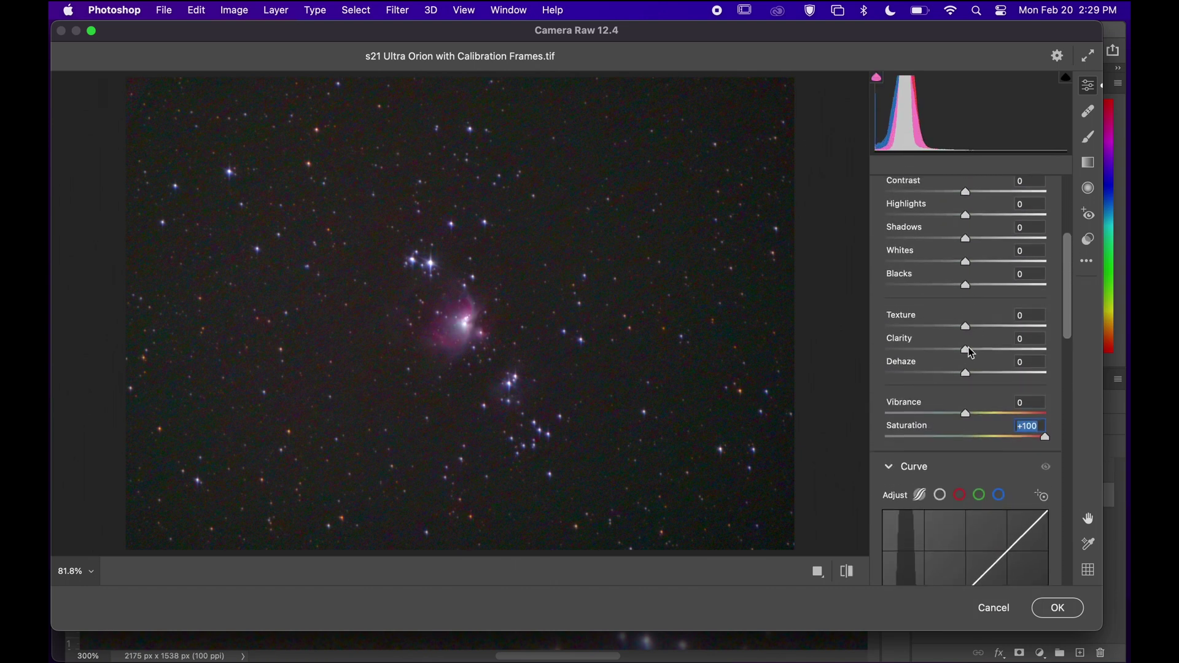
{"action": "left_click_drag", "start_coordinate": [967, 377], "coordinate": [988, 379]}
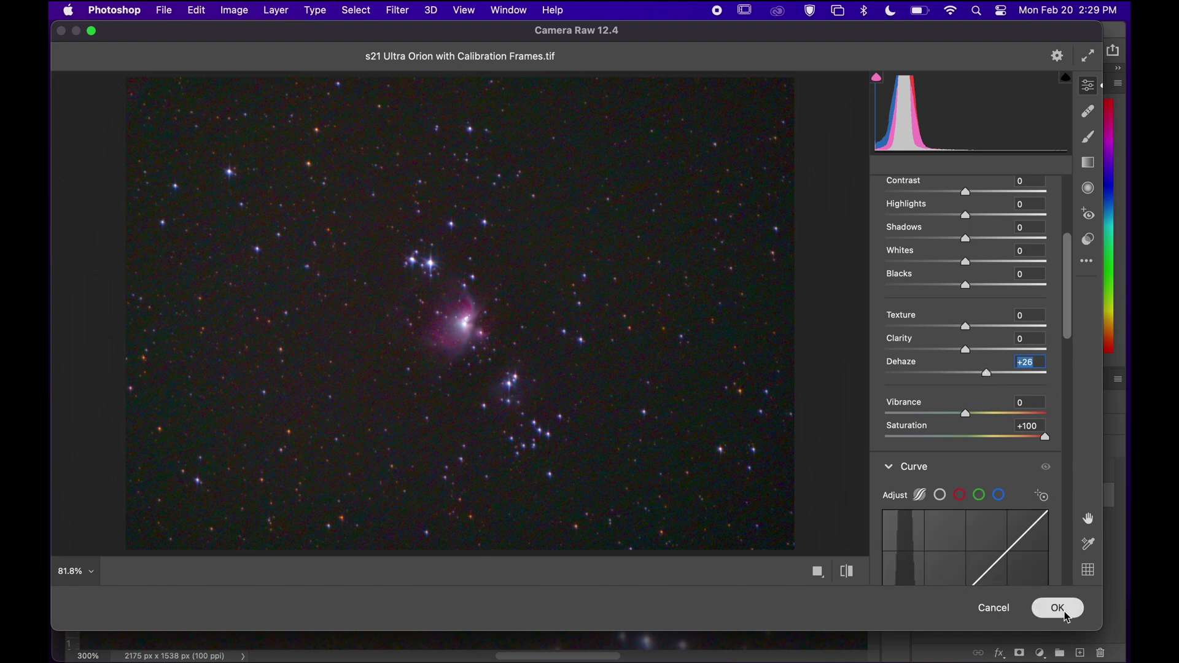
{"action": "left_click", "coordinate": [1065, 615]}
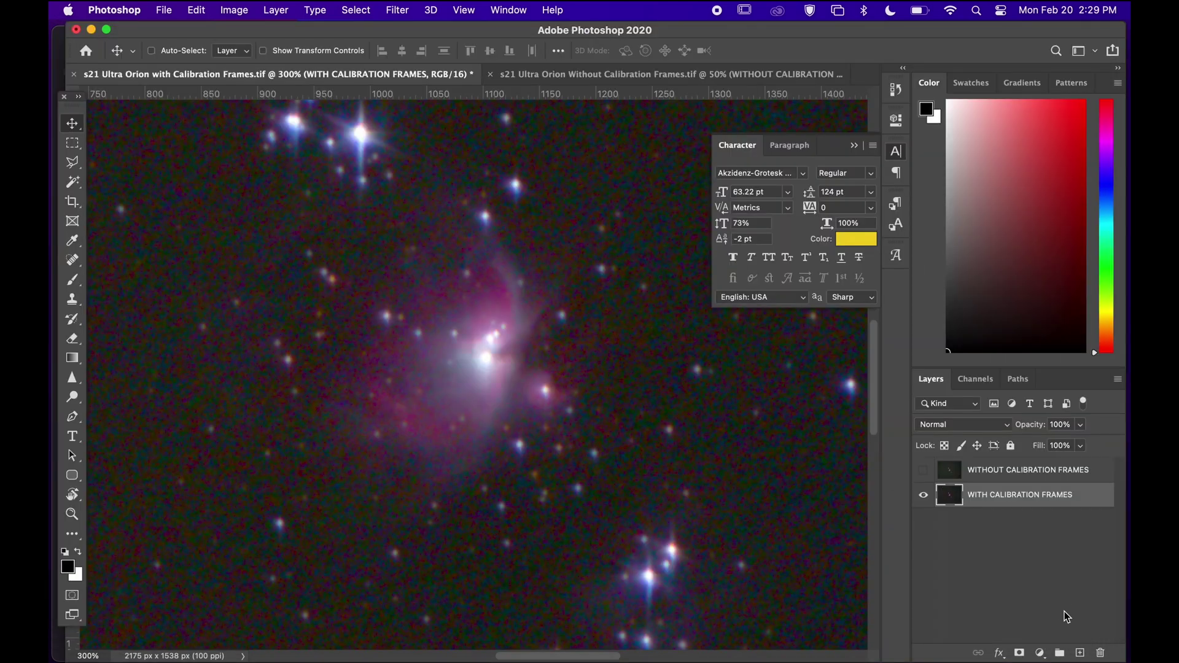
Reshow the WITHOUT CALIBRATION FRAMES layer, switching it on and off to compare both color-boosted results
{"action": "left_click", "coordinate": [923, 473]}
{"action": "left_click", "coordinate": [922, 473]}
{"action": "left_click", "coordinate": [922, 474]}
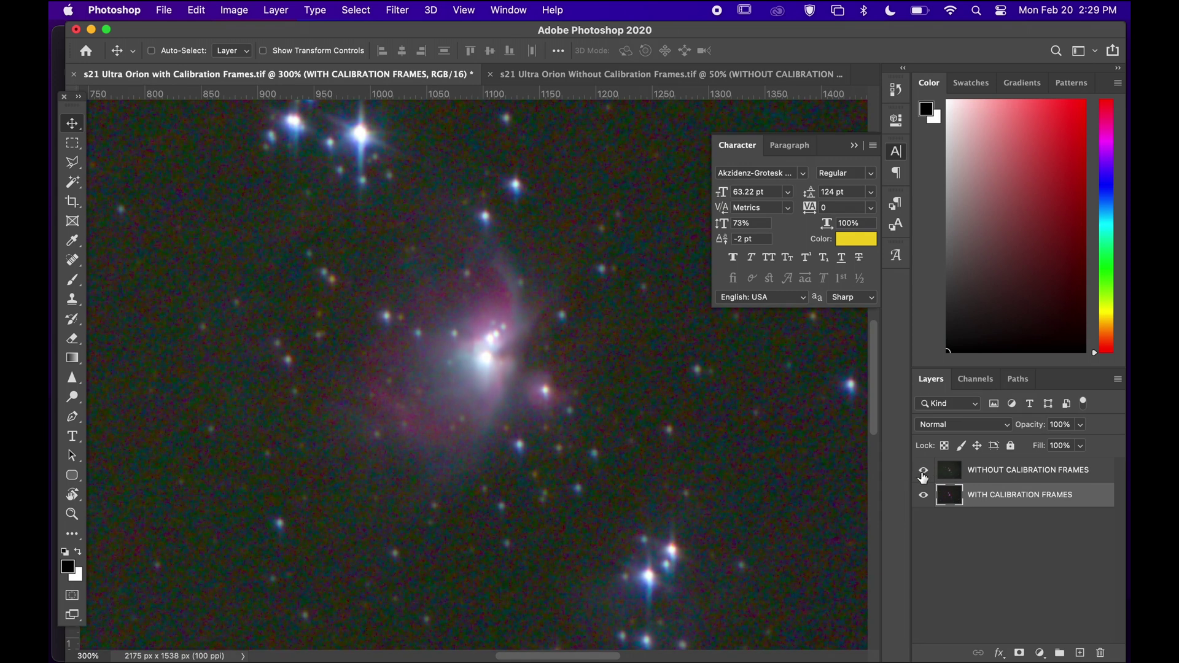
Apply the Camera Raw Filter to the WITHOUT CALIBRATION FRAMES layer with contrast +100
{"action": "left_click", "coordinate": [955, 474]}
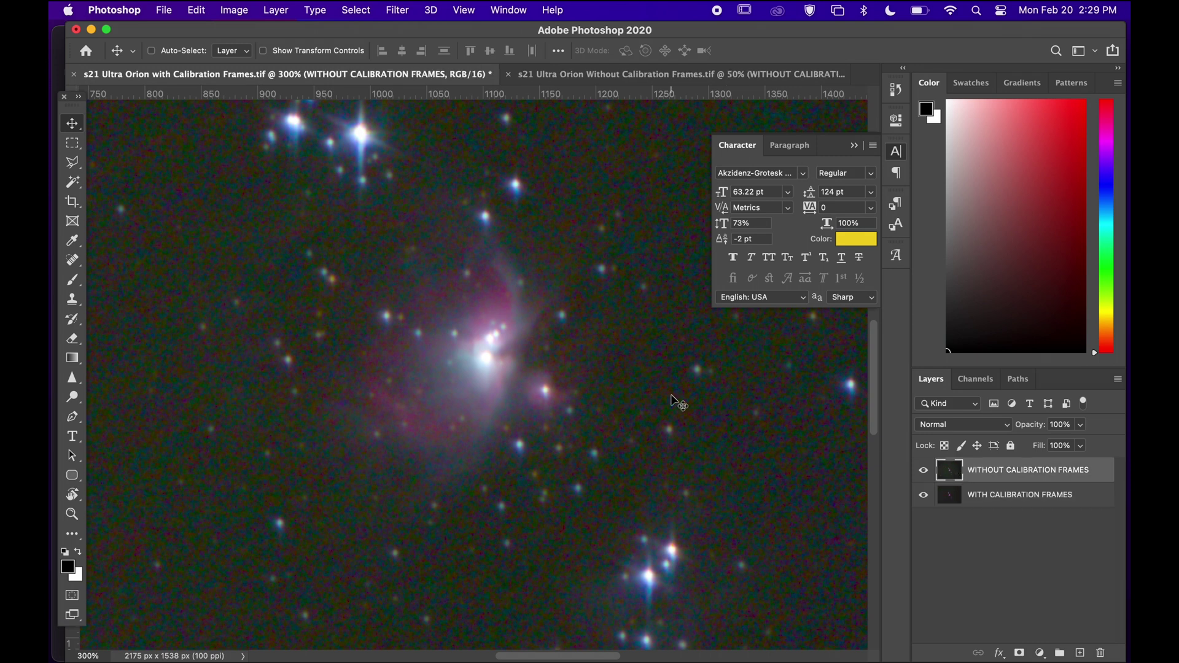
{"action": "left_click", "coordinate": [401, 10]}
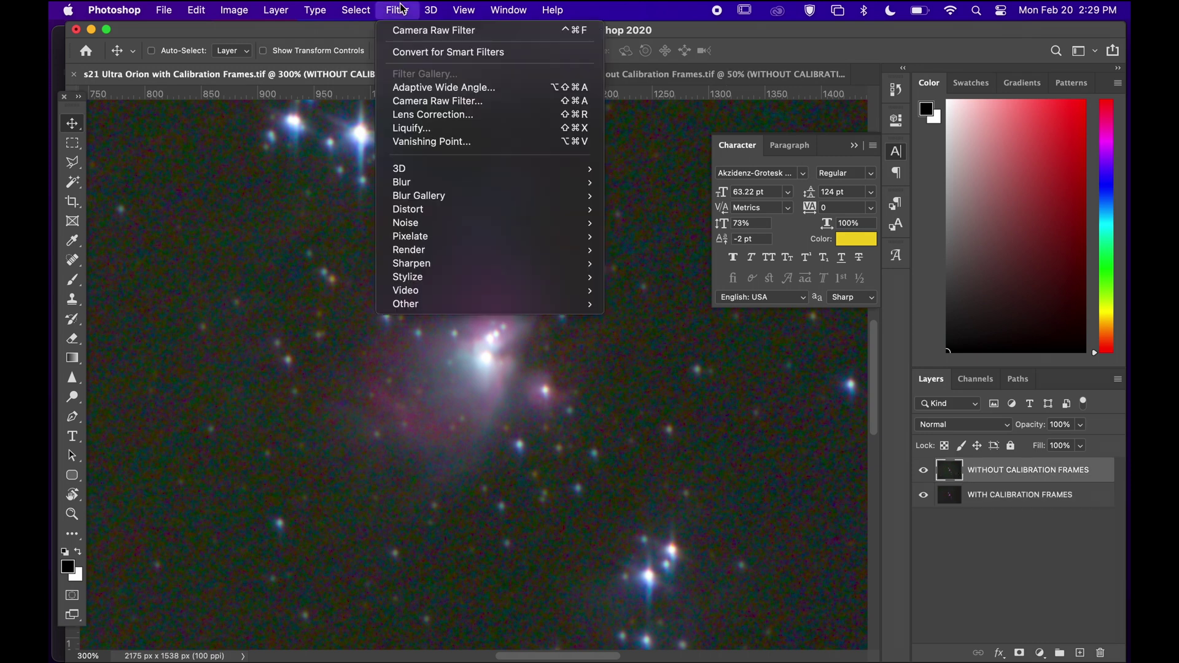
{"action": "left_click", "coordinate": [420, 103]}
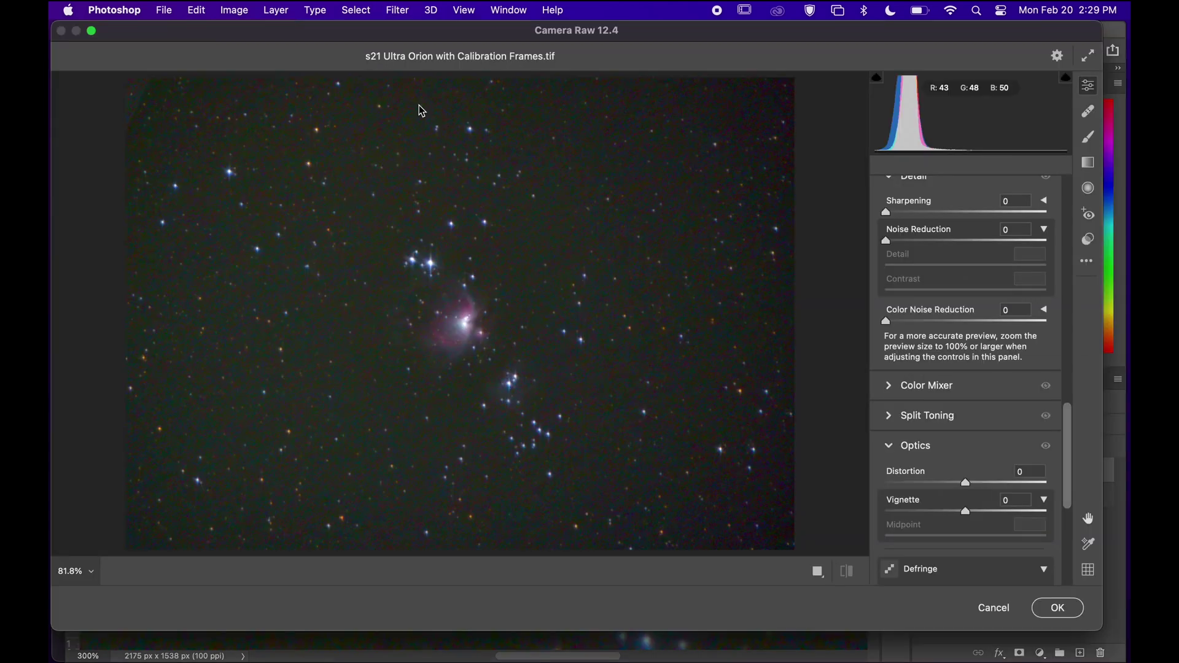
{"action": "scroll", "coordinate": [937, 294], "scroll_direction": "up", "scroll_amount": 10}
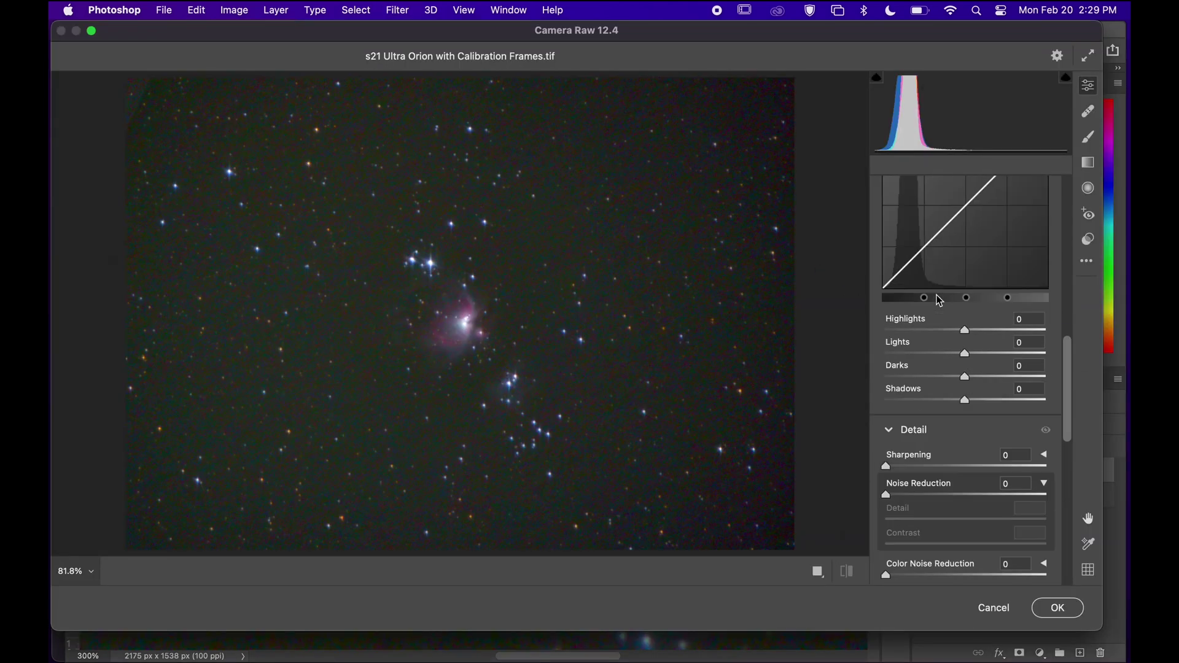
{"action": "scroll", "coordinate": [937, 295], "scroll_direction": "up", "scroll_amount": 10}
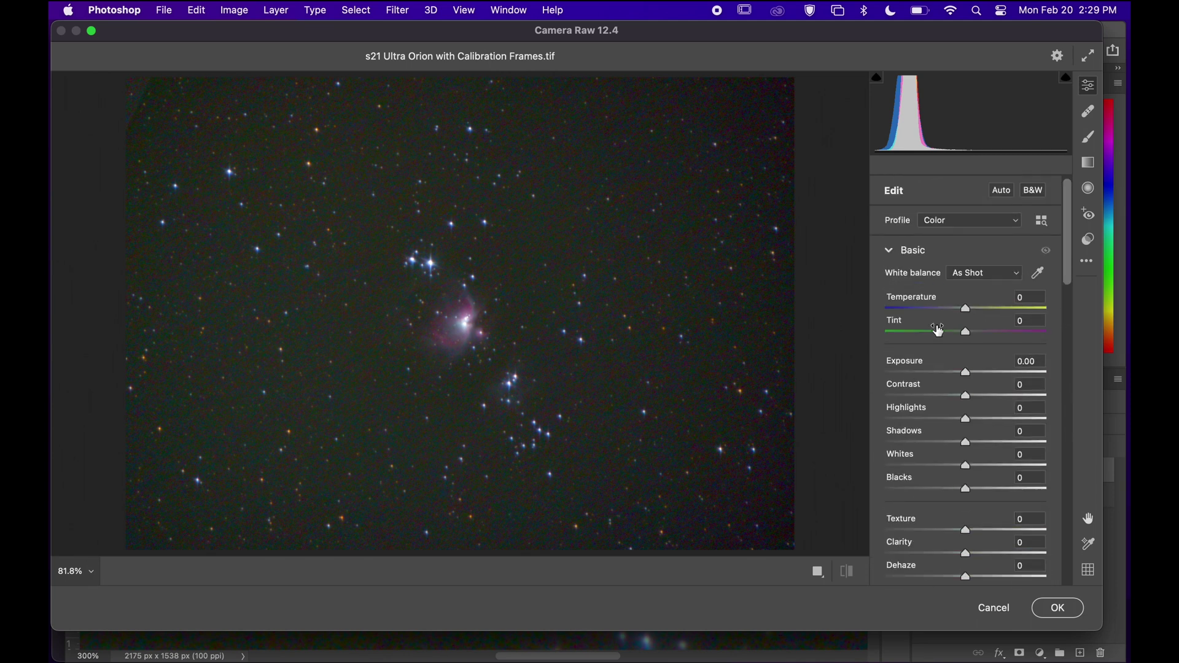
{"action": "left_click_drag", "start_coordinate": [967, 397], "coordinate": [1048, 390]}
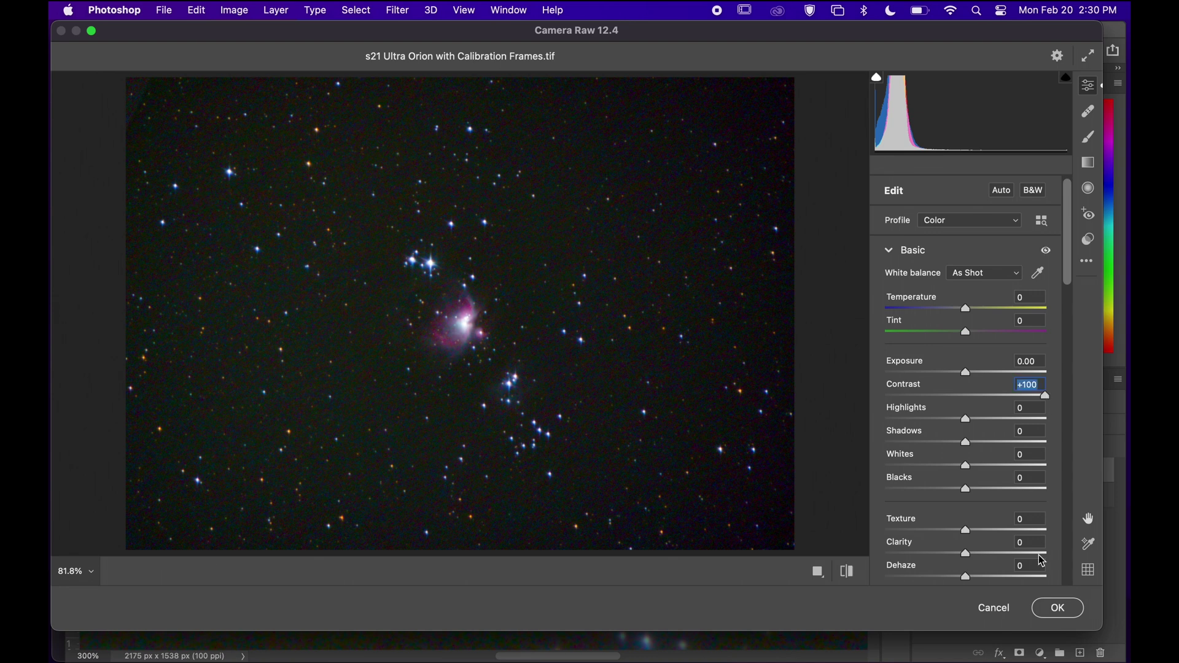
{"action": "left_click", "coordinate": [1061, 612]}
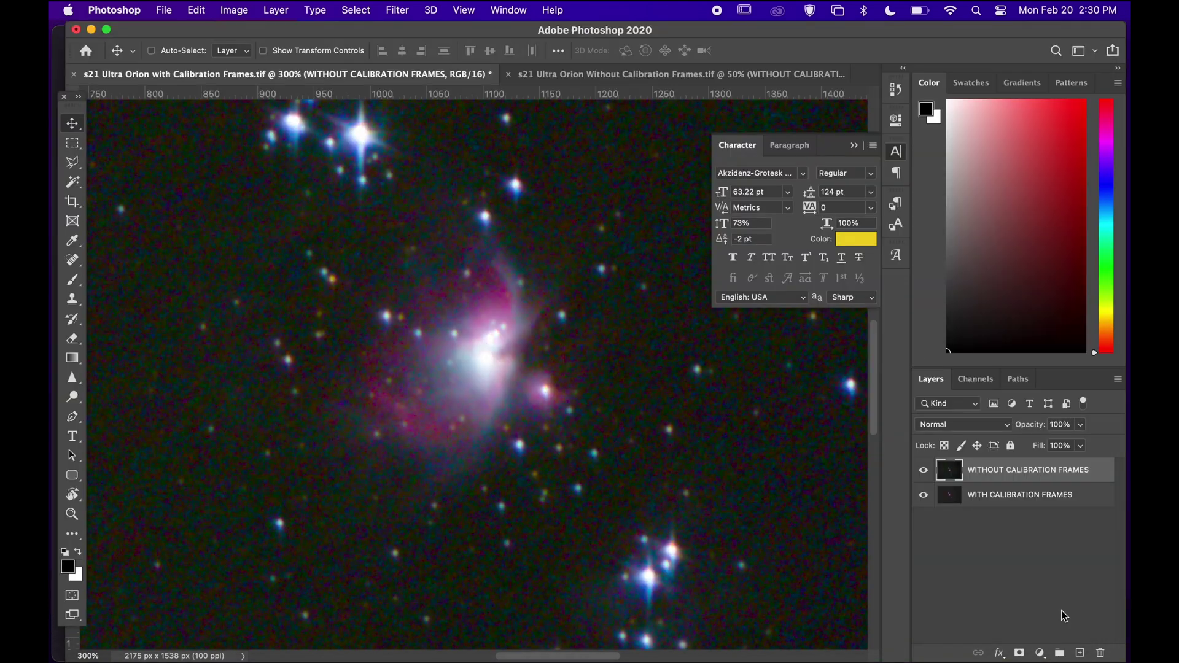
Hide the uncalibrated layer and apply the Camera Raw Filter with contrast +100 to the WITH CALIBRATION FRAMES layer
{"action": "left_click", "coordinate": [985, 497]}
{"action": "left_click", "coordinate": [924, 471]}
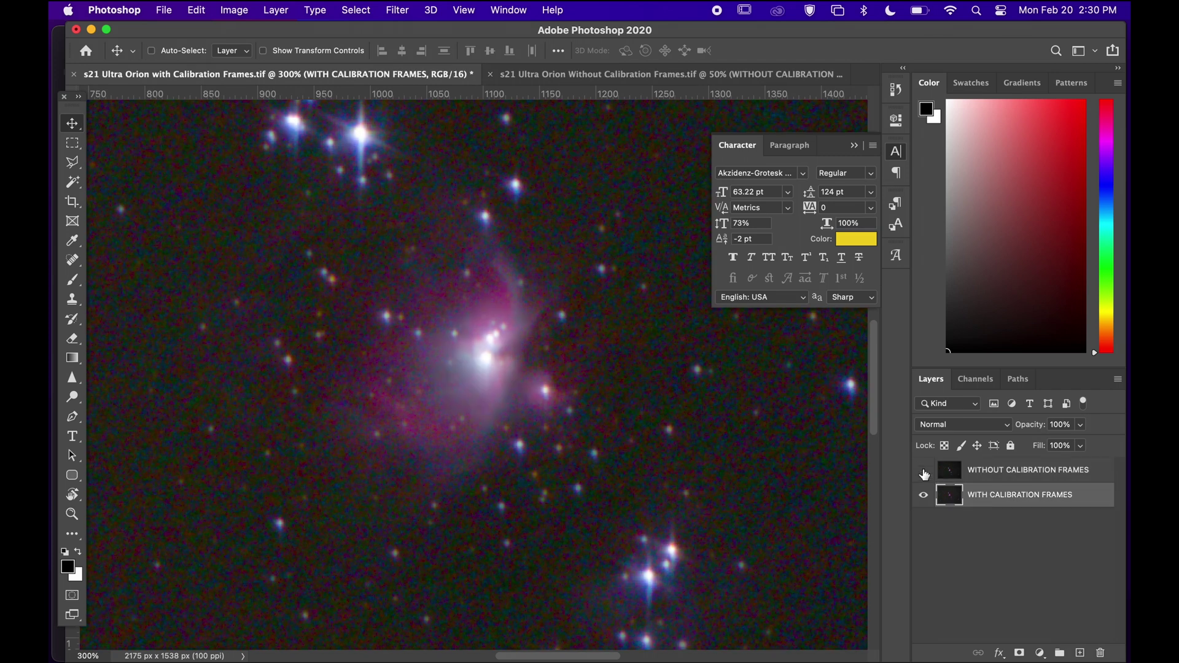
{"action": "left_click", "coordinate": [398, 10]}
{"action": "left_click", "coordinate": [410, 101]}
{"action": "left_click", "coordinate": [396, 10]}
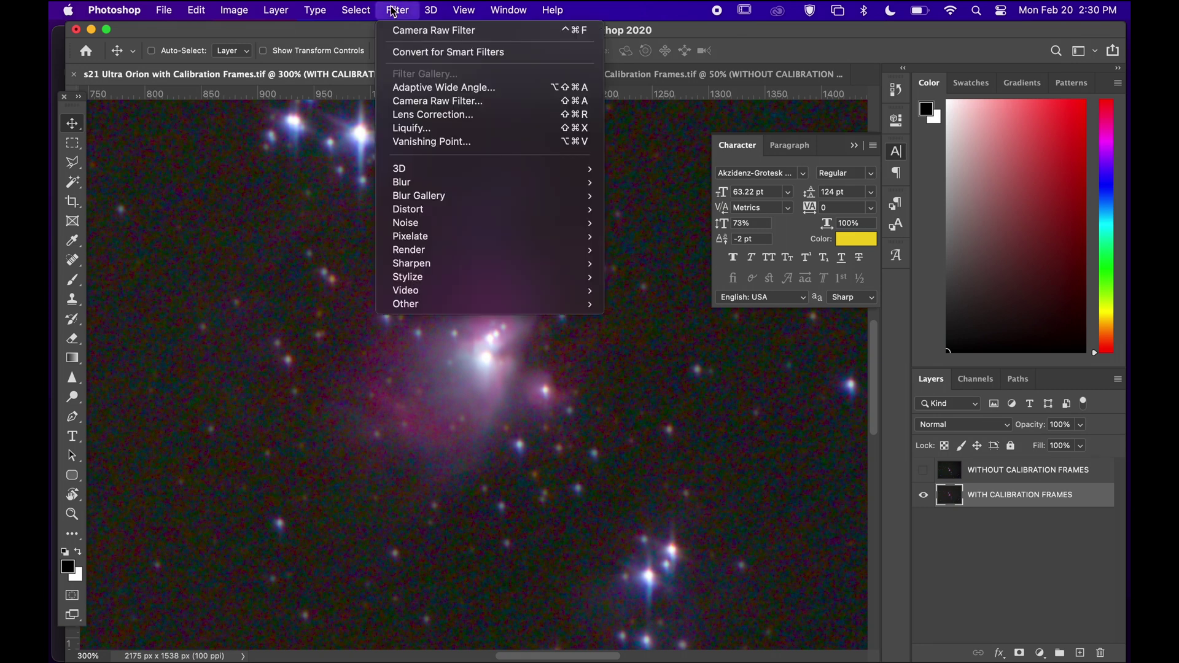
{"action": "left_click", "coordinate": [412, 104]}
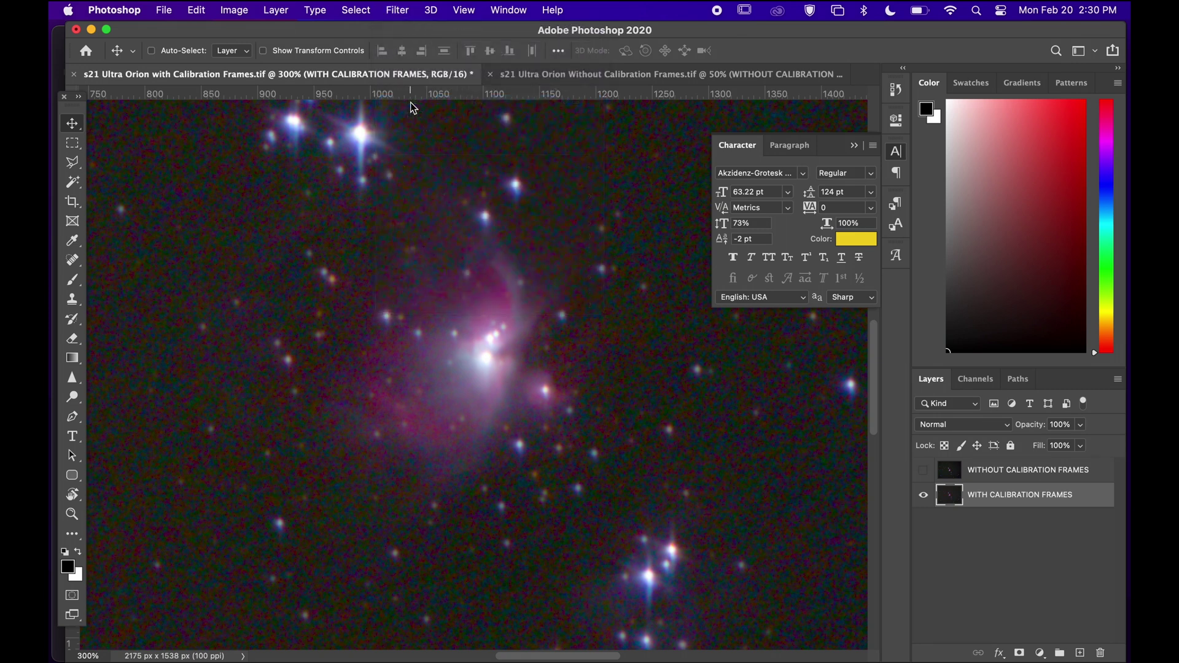
{"action": "scroll", "coordinate": [927, 286], "scroll_direction": "up", "scroll_amount": 10}
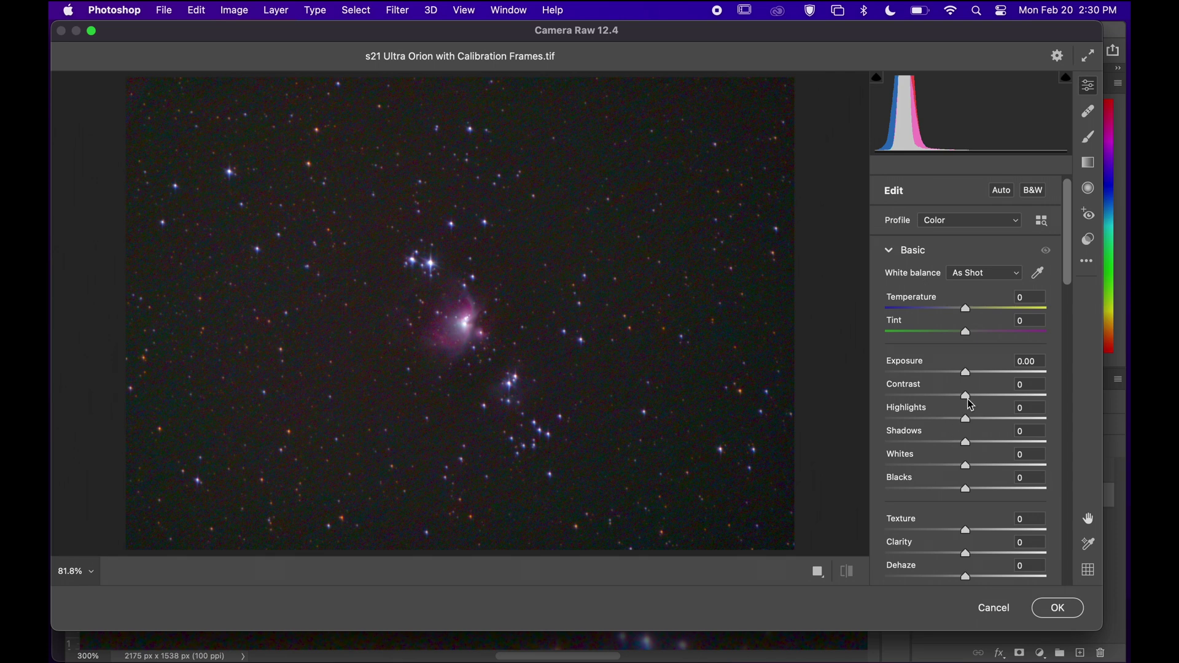
{"action": "left_click_drag", "start_coordinate": [967, 400], "coordinate": [1076, 420]}
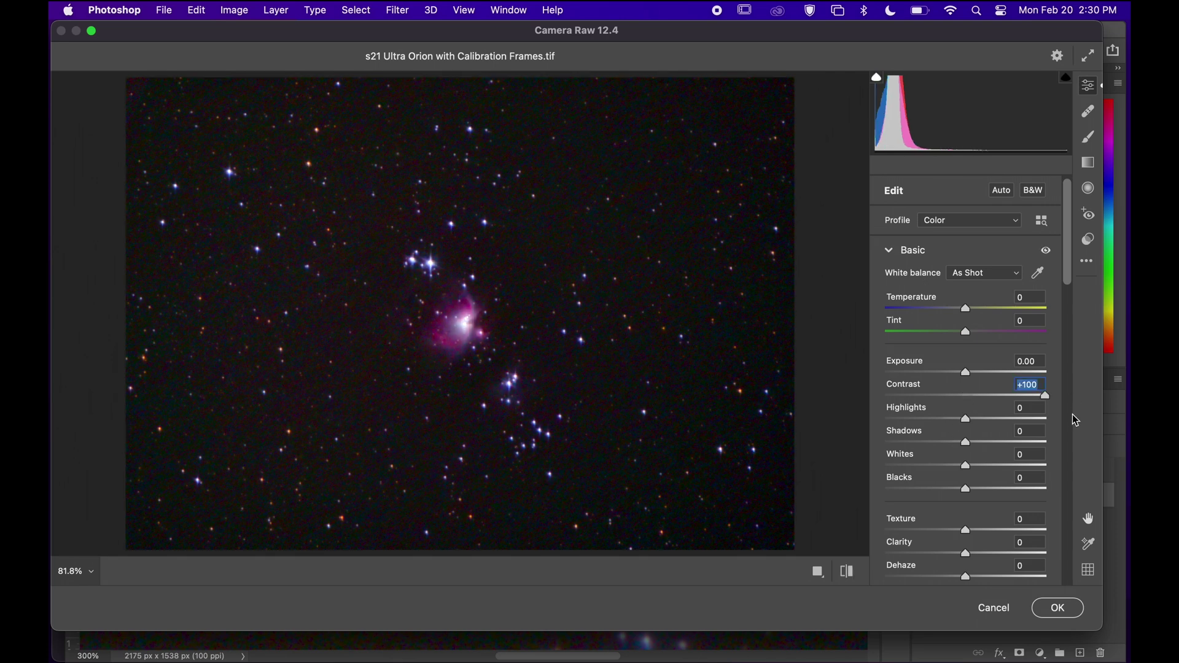
{"action": "left_click", "coordinate": [1057, 608]}
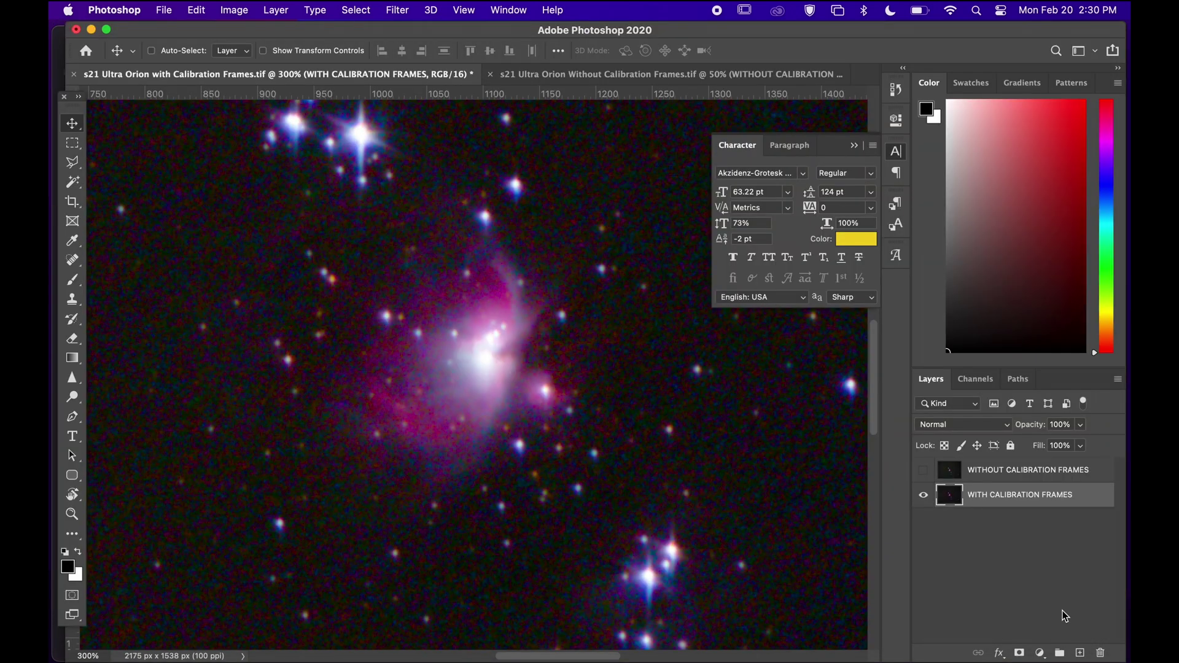
Show the hidden WITHOUT CALIBRATION FRAMES layer and make it the active layer
{"action": "left_click", "coordinate": [924, 472]}
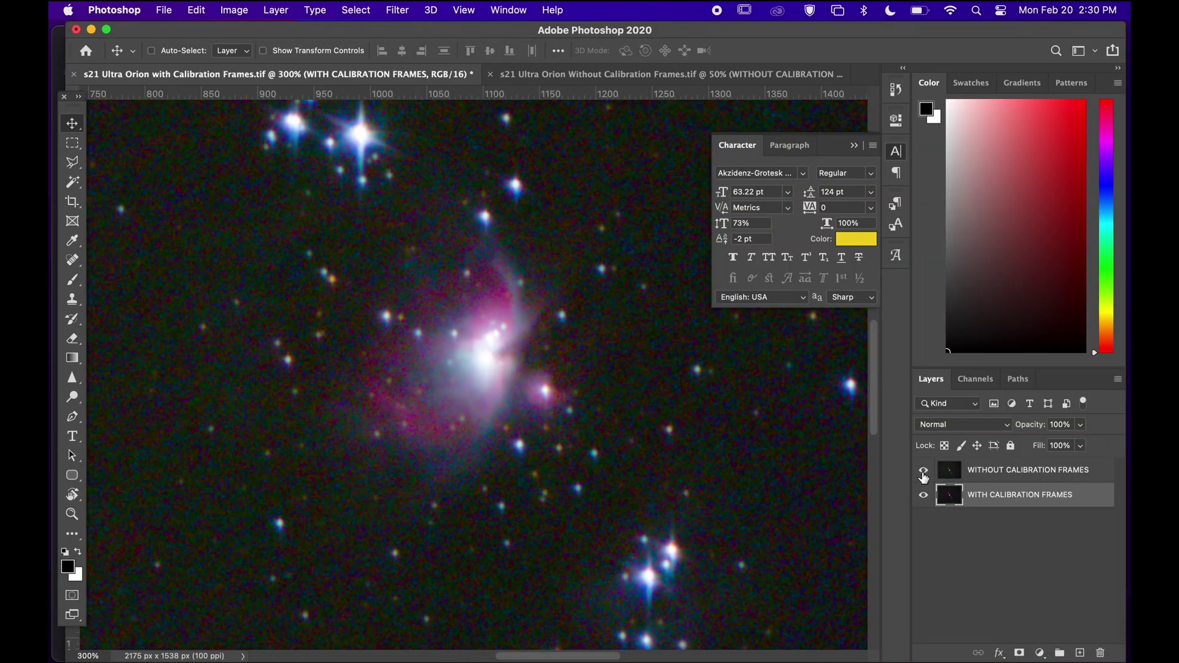
{"action": "left_click", "coordinate": [980, 472]}
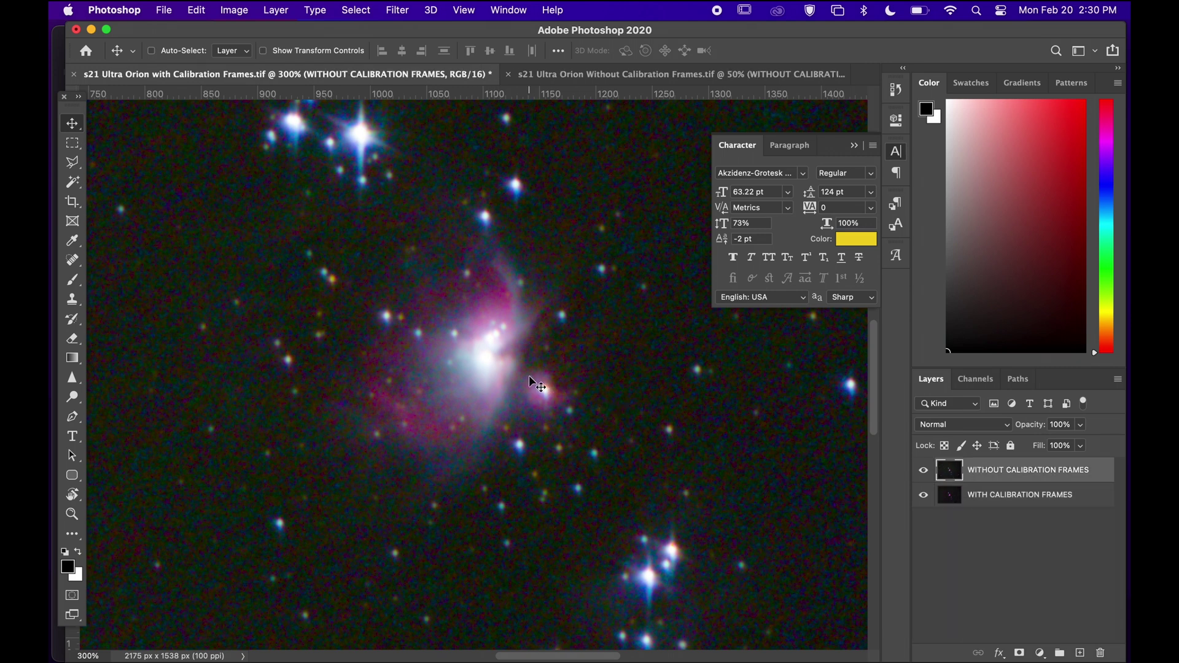
Switch the WITHOUT CALIBRATION FRAMES layer off and on to compare the nebula core in both contrast-boosted results
{"action": "key", "text": "super+space"}
{"action": "left_click", "coordinate": [924, 471]}
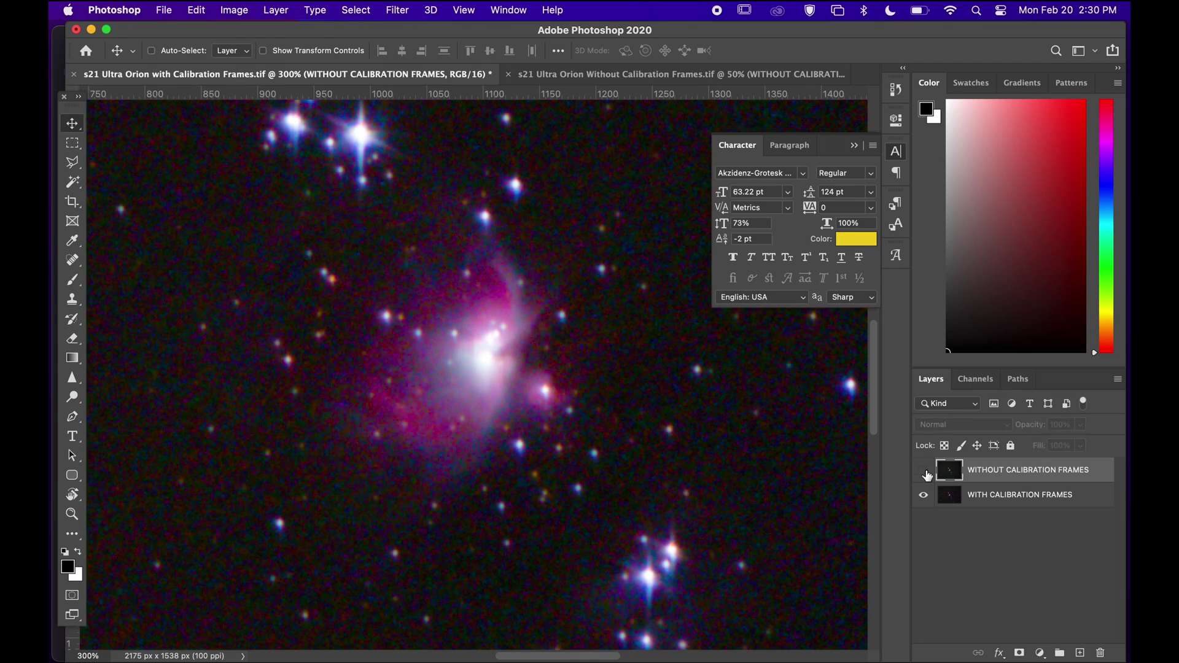
{"action": "left_click", "coordinate": [925, 471]}
{"action": "left_click", "coordinate": [924, 471]}
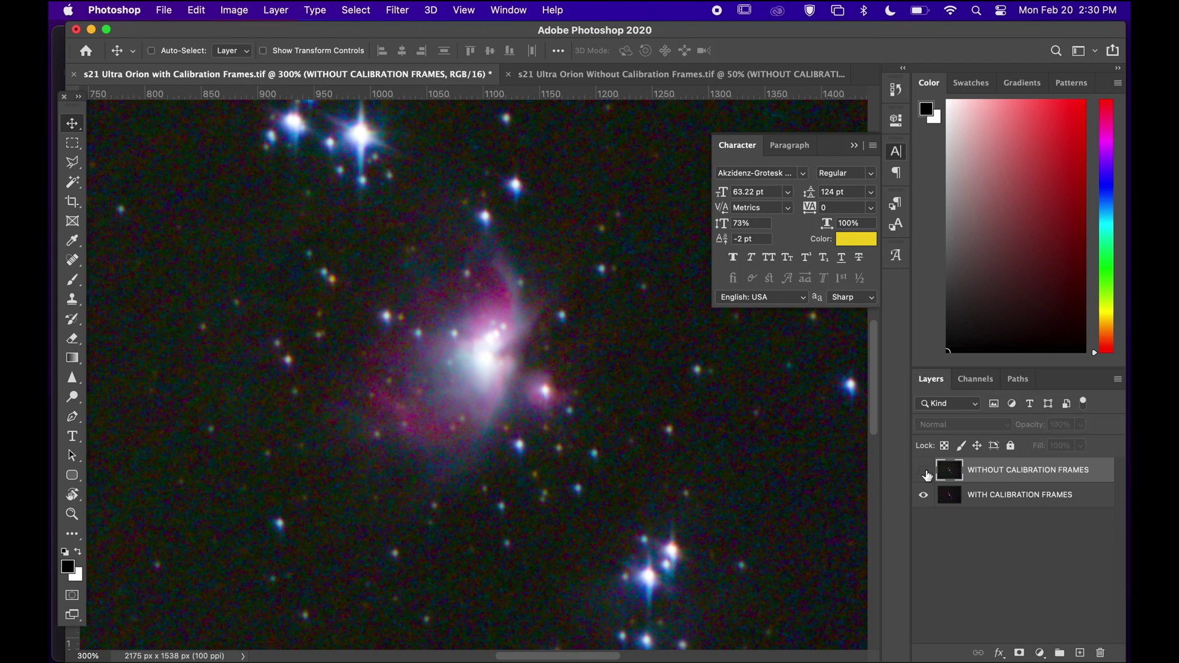
{"action": "left_click", "coordinate": [925, 471]}
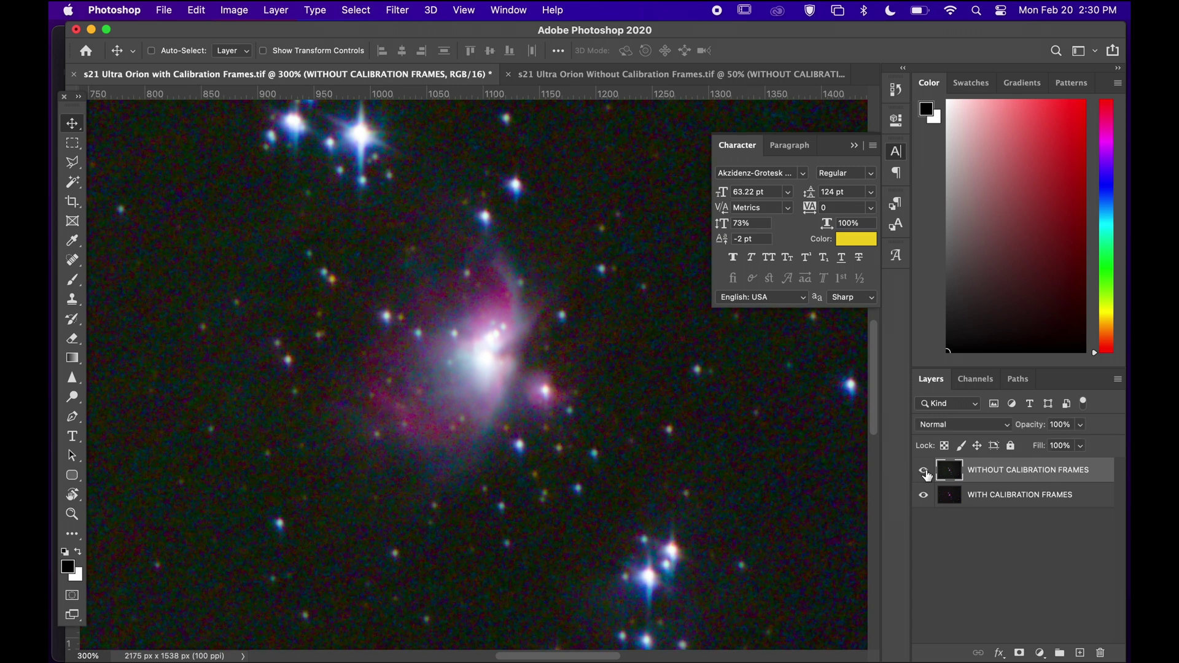
View the whole Orion image and repeatedly toggle the WITHOUT CALIBRATION FRAMES layer to compare the background sky in both versions
{"action": "left_click", "coordinate": [576, 376], "text": "alt+super"}
{"action": "left_click", "coordinate": [575, 376], "text": "alt+super"}
{"action": "left_click", "coordinate": [576, 376], "text": "alt+super"}
{"action": "left_click", "coordinate": [575, 375], "text": "alt+super"}
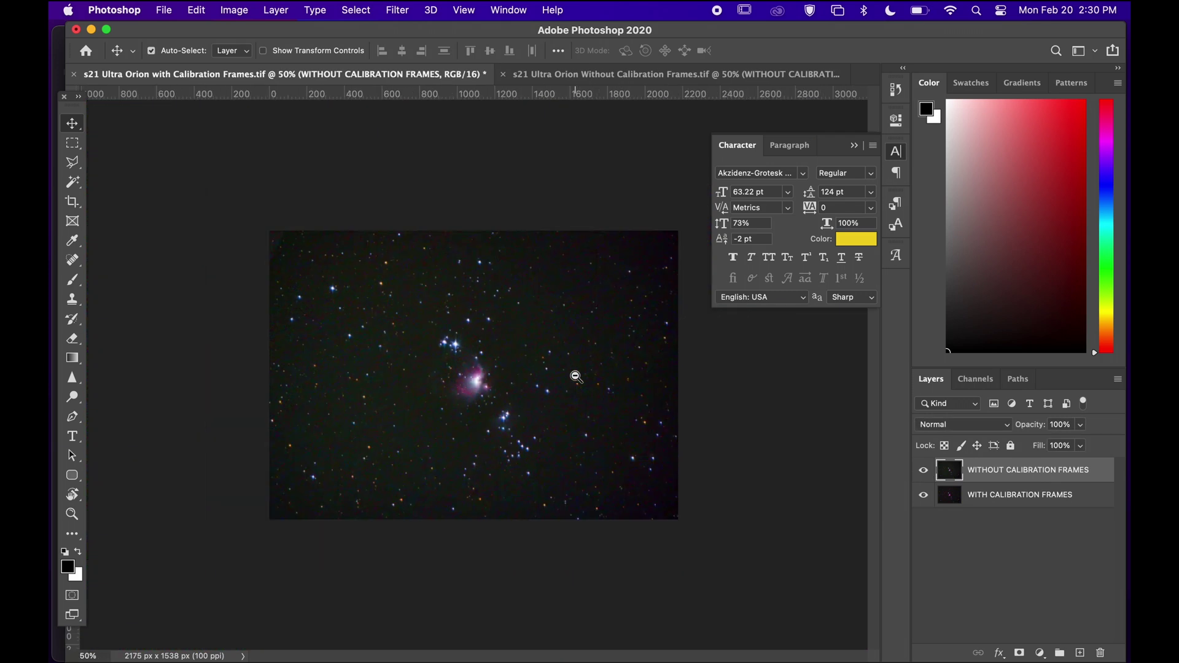
{"action": "left_click", "coordinate": [649, 402], "text": "super"}
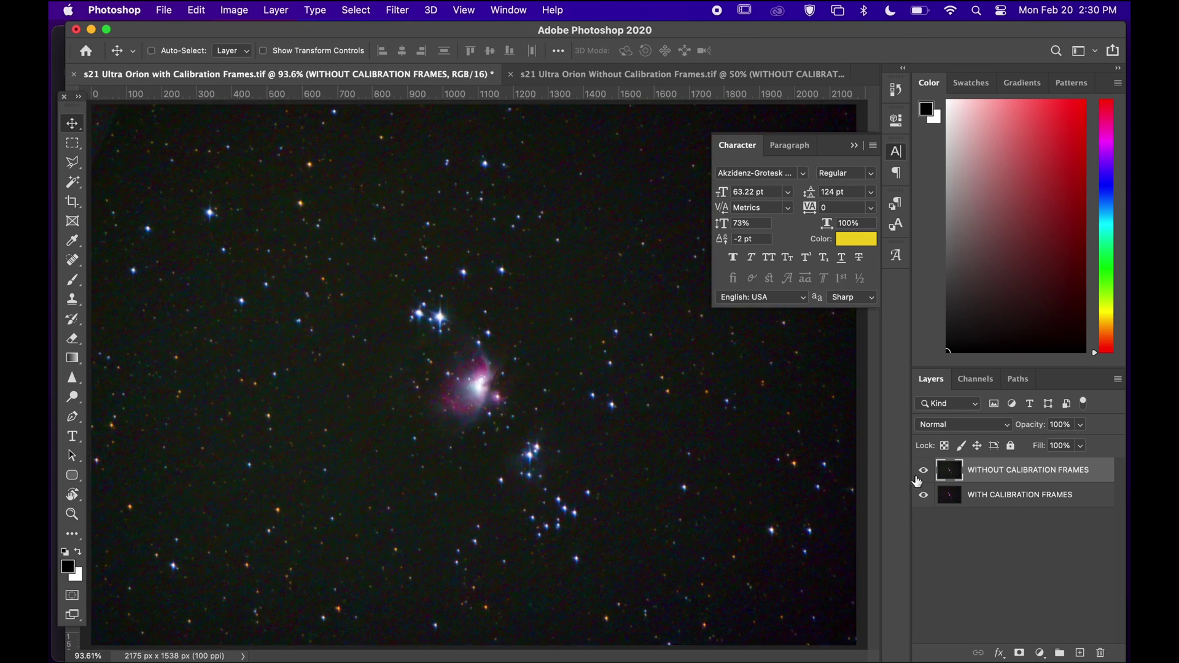
{"action": "key", "text": "super+minus"}
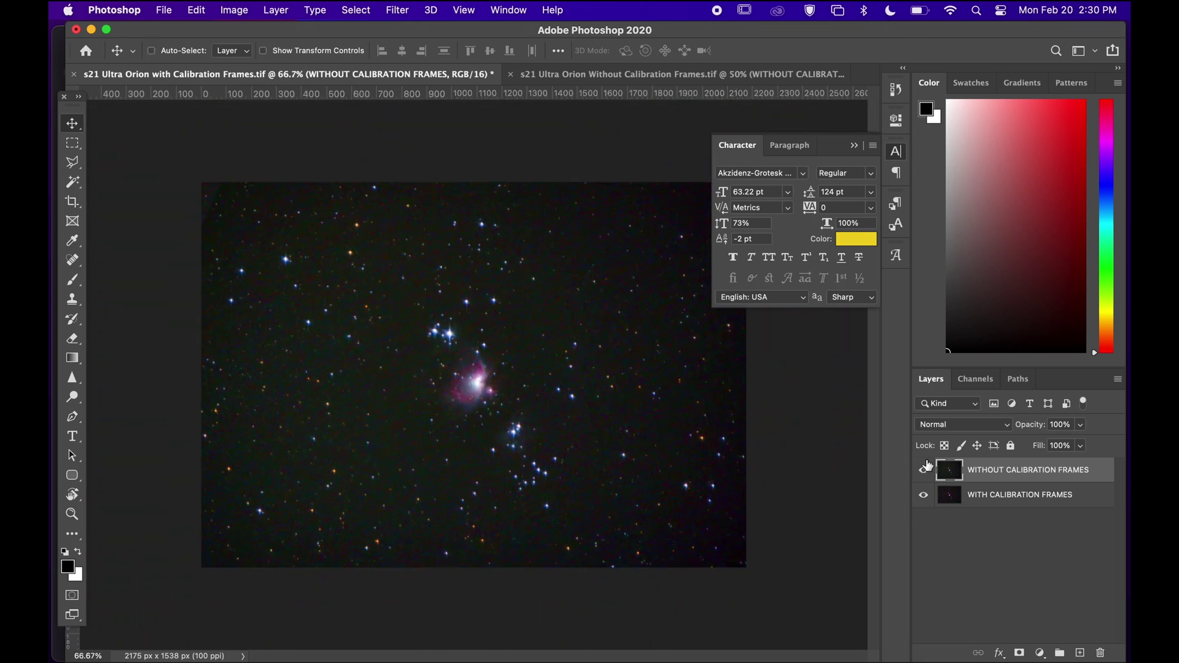
{"action": "left_click", "coordinate": [924, 472]}
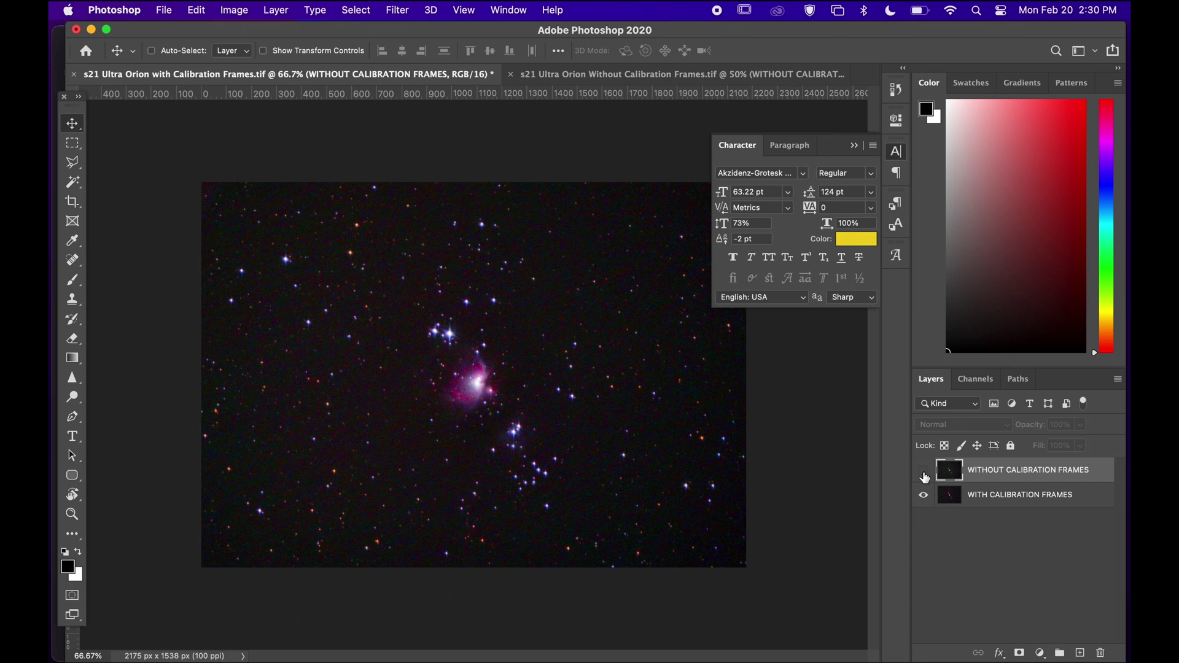
{"action": "left_click", "coordinate": [924, 472]}
{"action": "left_click", "coordinate": [924, 473]}
{"action": "left_click", "coordinate": [923, 473]}
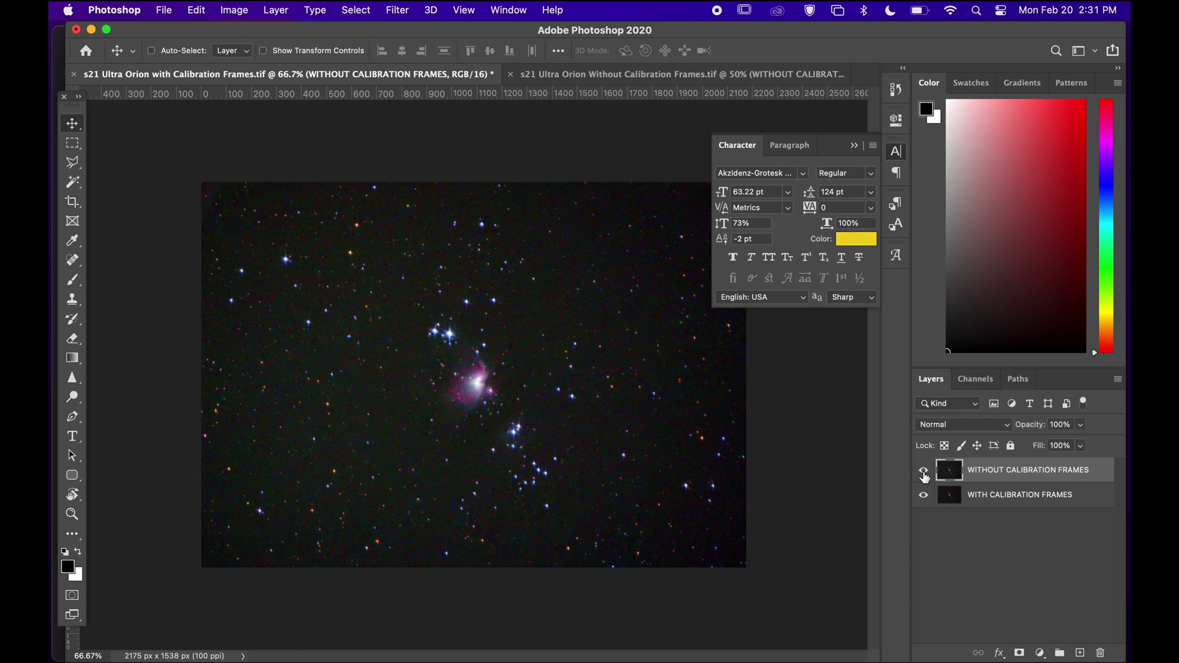
{"action": "left_click", "coordinate": [924, 473]}
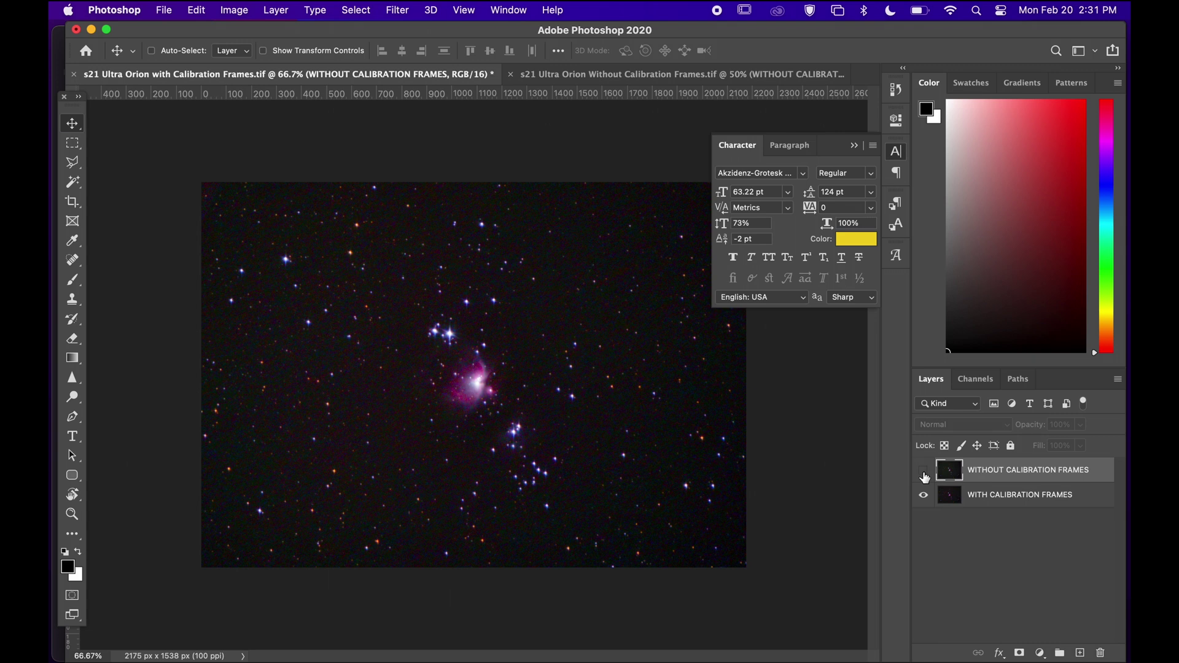
{"action": "left_click", "coordinate": [923, 474]}
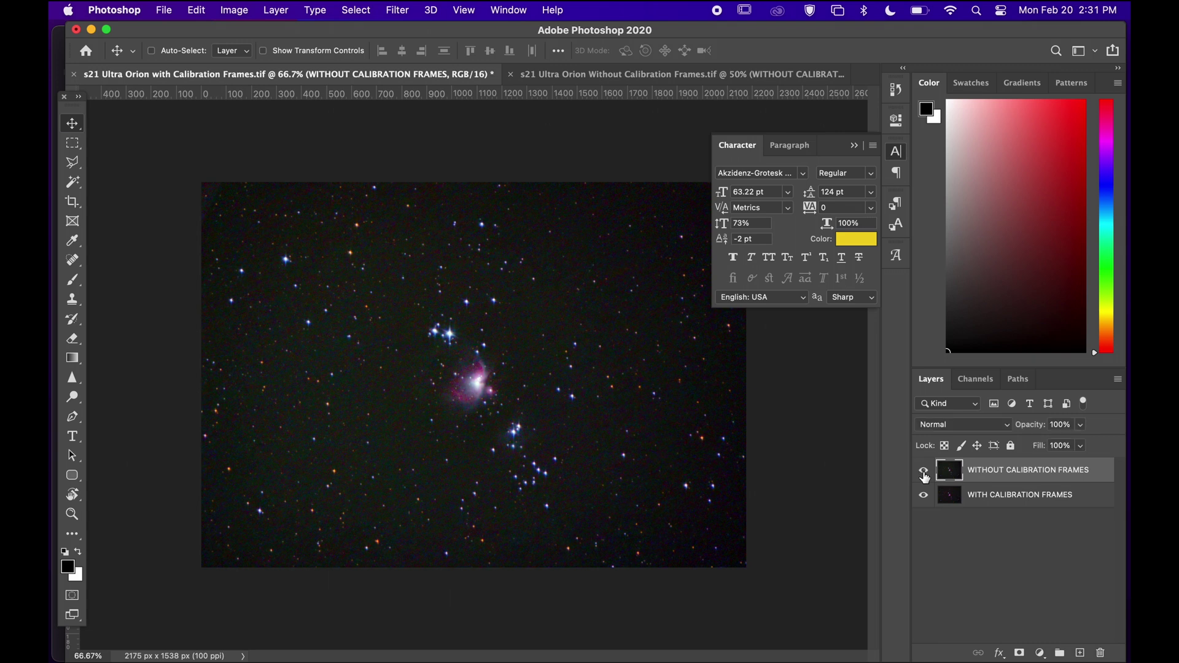
{"action": "left_click", "coordinate": [923, 474]}
{"action": "left_click", "coordinate": [923, 475]}
Select the left half of the image with the Rectangular Marquee, delete it from the WITHOUT CALIBRATION FRAMES layer and deselect
{"action": "left_click", "coordinate": [73, 143]}
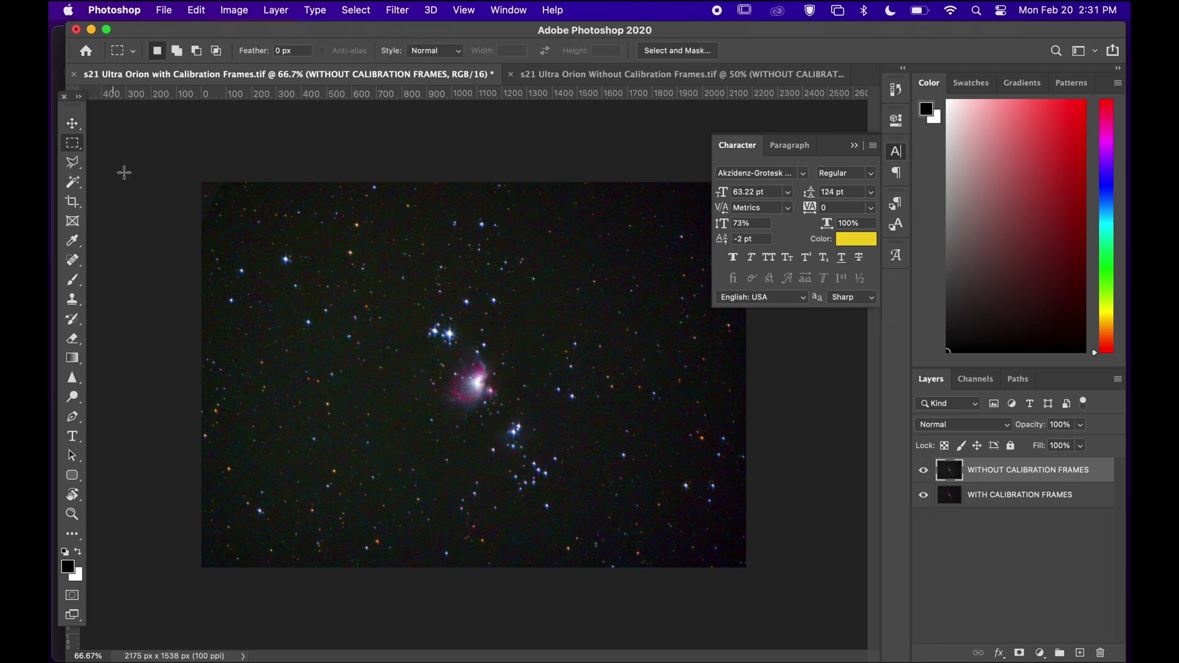
{"action": "left_click_drag", "start_coordinate": [157, 180], "coordinate": [471, 570]}
{"action": "key", "text": "BackSpace"}
{"action": "key", "text": "super+d"}
Examine the vertical split through the nebula up close, hiding and reshowing the WITHOUT CALIBRATION FRAMES layer for comparison
{"action": "left_click", "coordinate": [467, 410], "text": "super"}
{"action": "left_click", "coordinate": [467, 411], "text": "super"}
{"action": "left_click", "coordinate": [468, 410], "text": "super"}
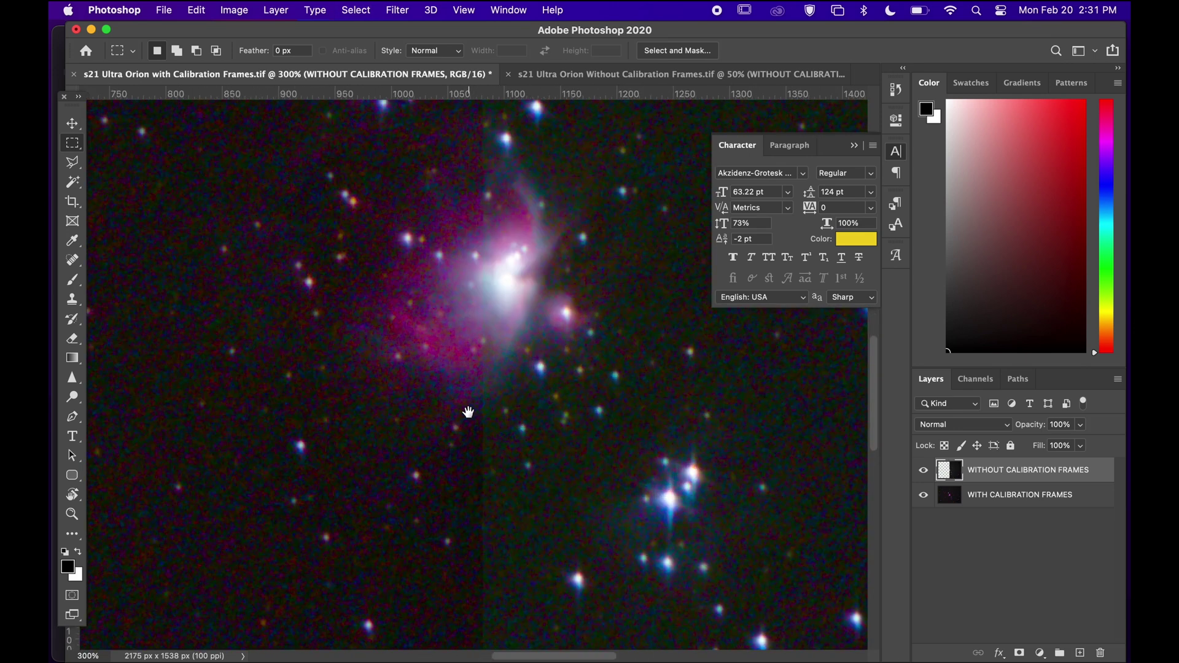
{"action": "left_click_drag", "start_coordinate": [468, 412], "coordinate": [419, 504]}
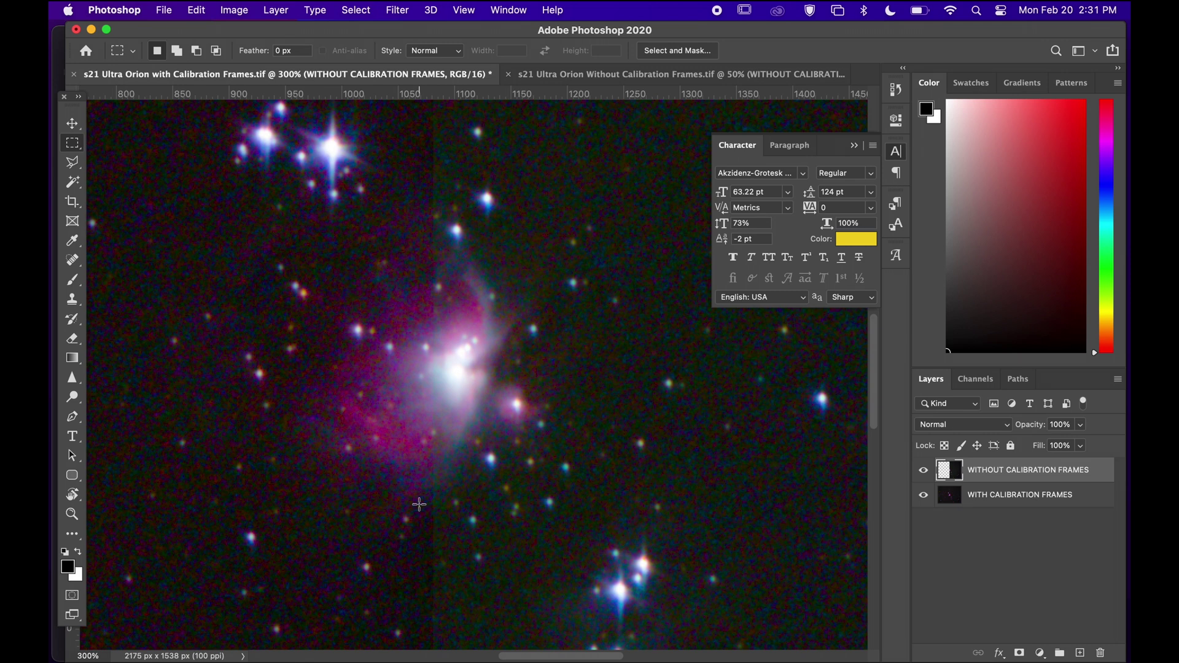
{"action": "left_click", "coordinate": [448, 406], "text": "alt"}
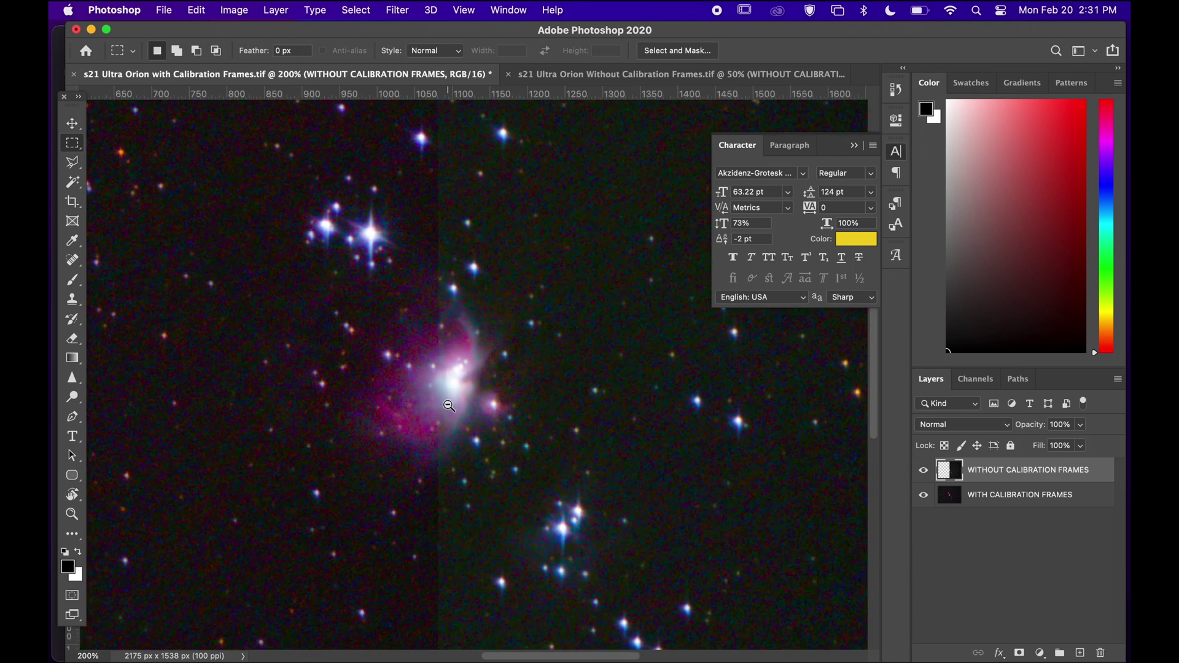
{"action": "left_click", "coordinate": [923, 471]}
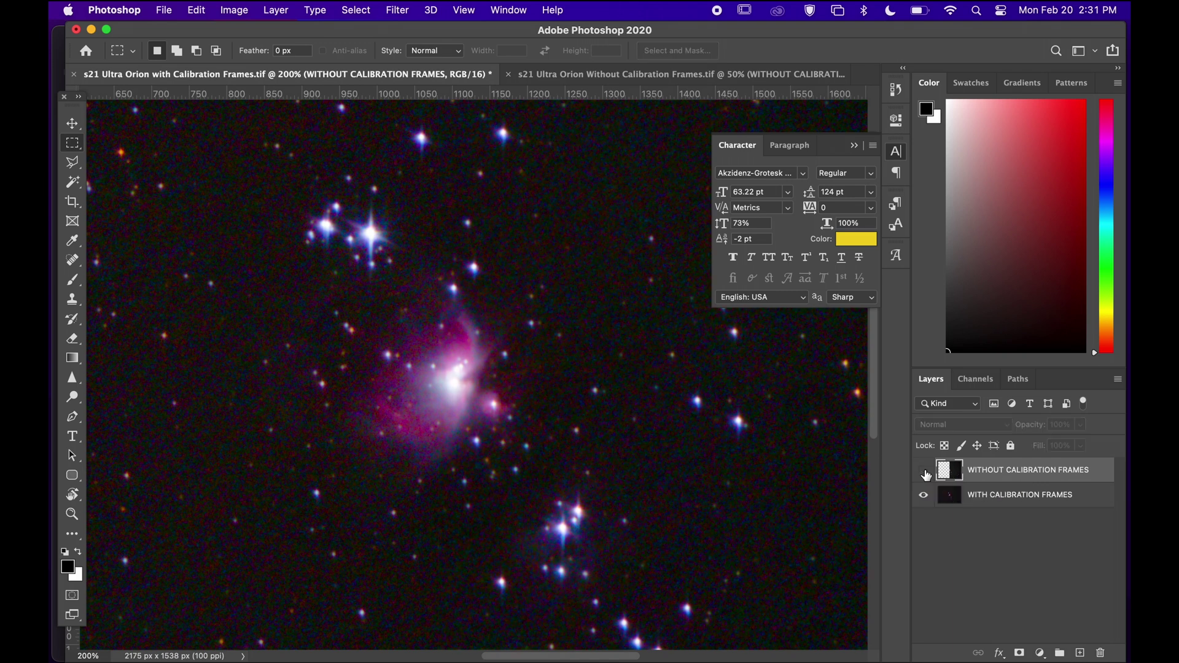
{"action": "left_click", "coordinate": [923, 471]}
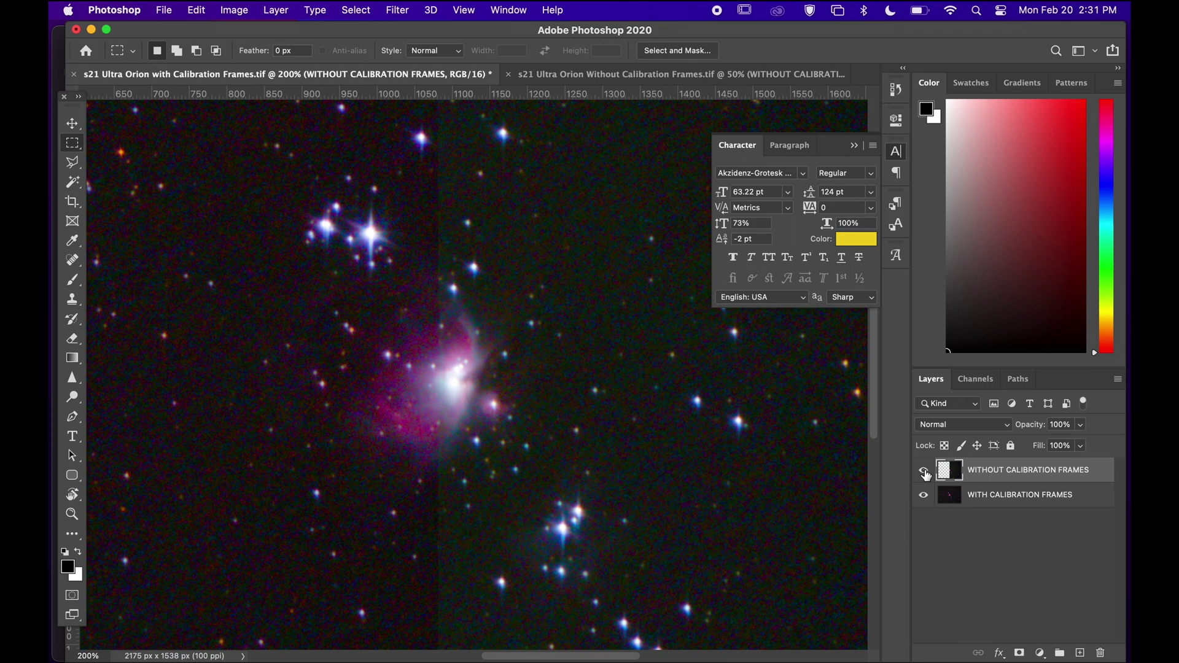
Undo the deletion of the left half of the WITHOUT CALIBRATION FRAMES layer
{"action": "key", "text": "super+z"}
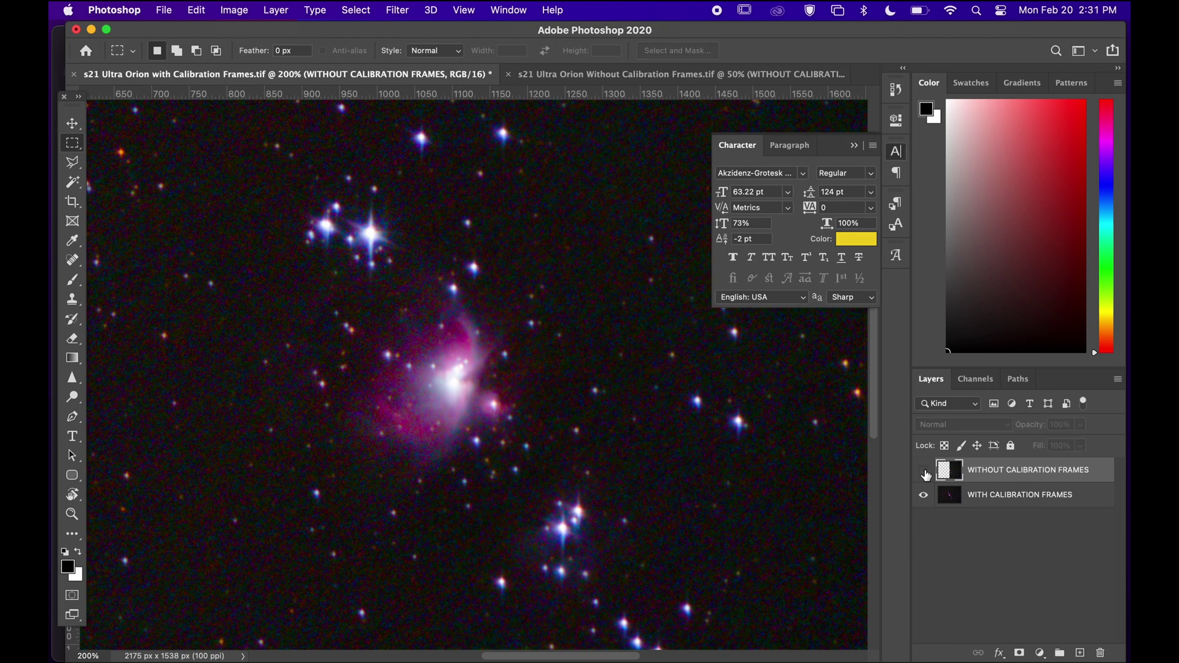
{"action": "key", "text": "super+minus"}
{"action": "key", "text": "super+minus"}
{"action": "key", "text": "super+z"}
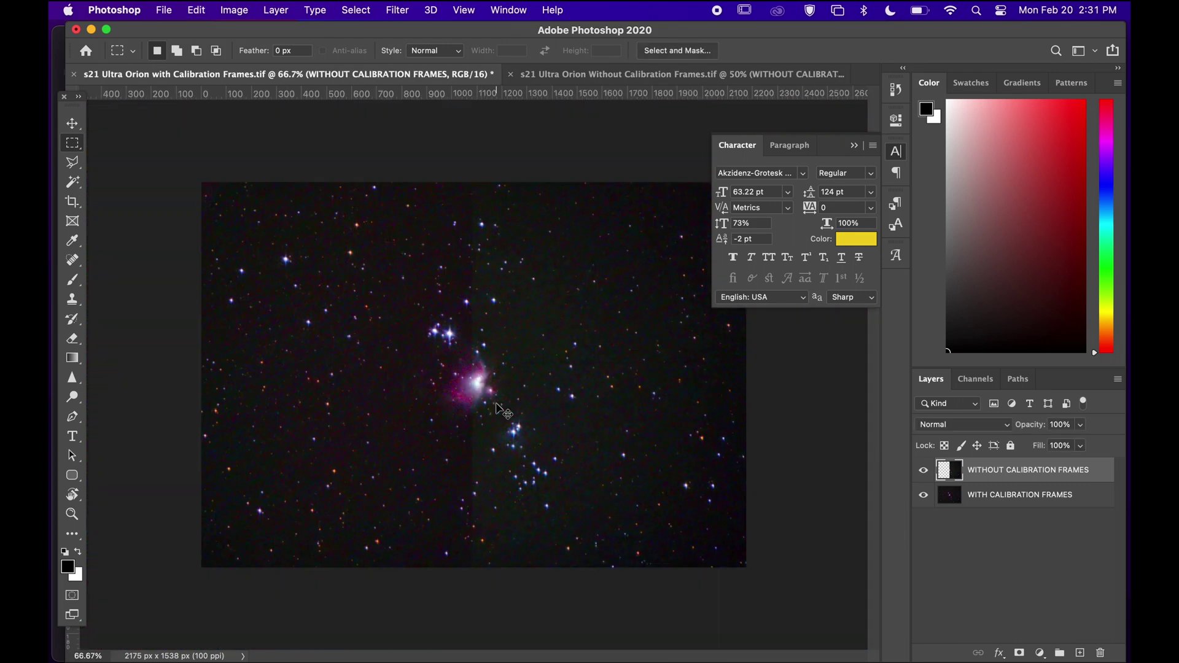
{"action": "key", "text": "super+z"}
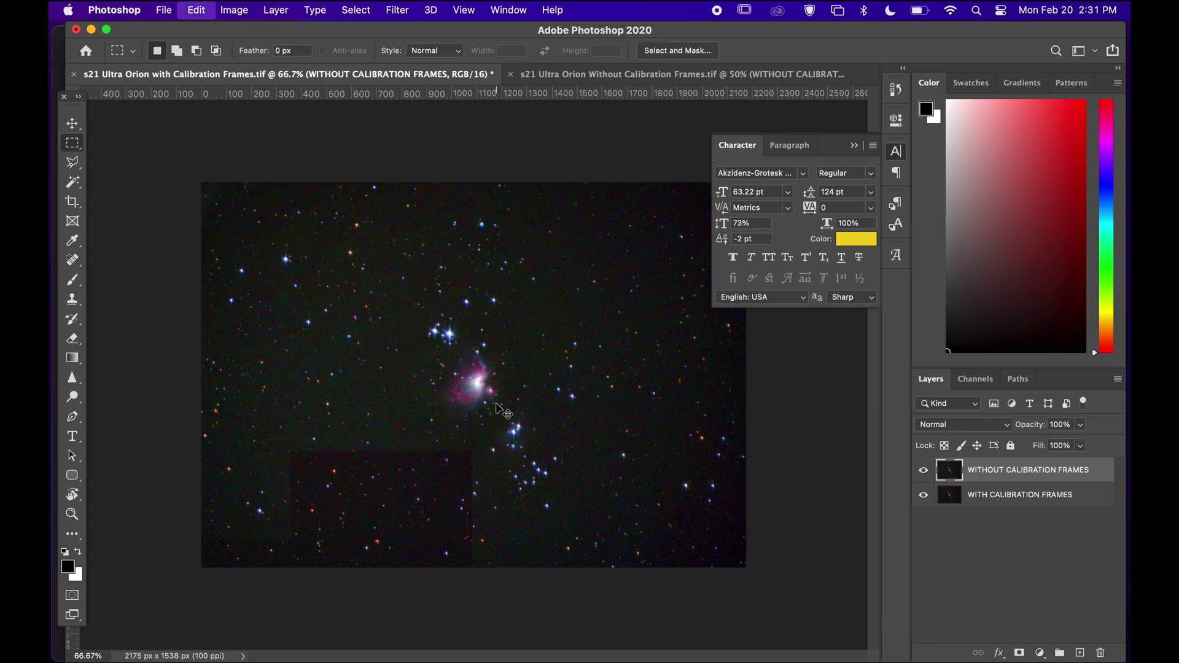
Select the full-width upper half of the image, delete it from the WITHOUT CALIBRATION FRAMES layer and deselect
{"action": "left_click_drag", "start_coordinate": [175, 158], "coordinate": [826, 383]}
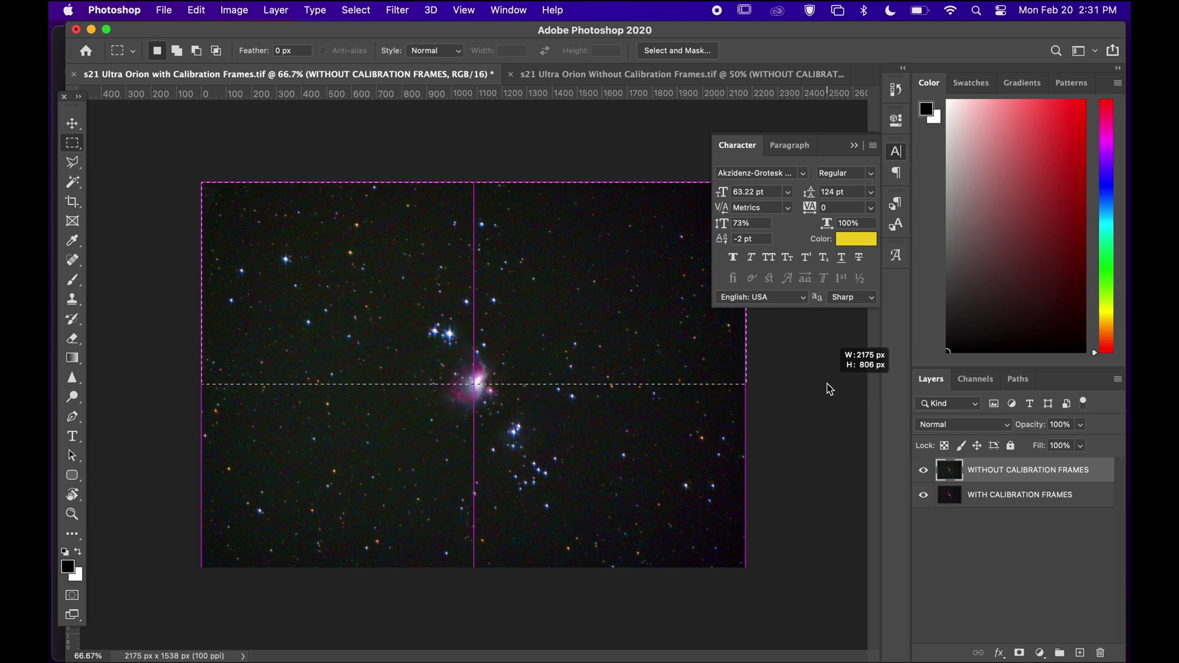
{"action": "left_click_drag", "start_coordinate": [827, 383], "coordinate": [828, 368]}
{"action": "key", "text": "Delete"}
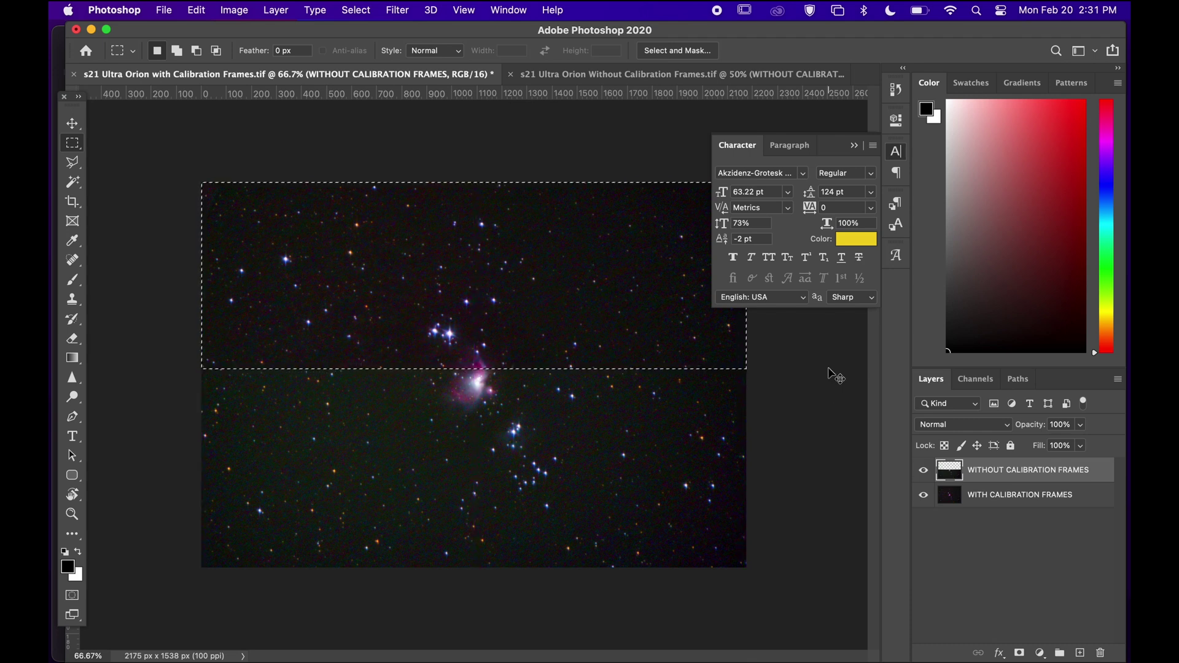
{"action": "key", "text": "super+d"}
Examine the horizontal split across the nebula at 400%, toggling the WITHOUT CALIBRATION FRAMES layer to compare both versions
{"action": "left_click", "coordinate": [488, 385], "text": "super"}
{"action": "left_click", "coordinate": [488, 385], "text": "super"}
{"action": "left_click", "coordinate": [488, 384], "text": "super"}
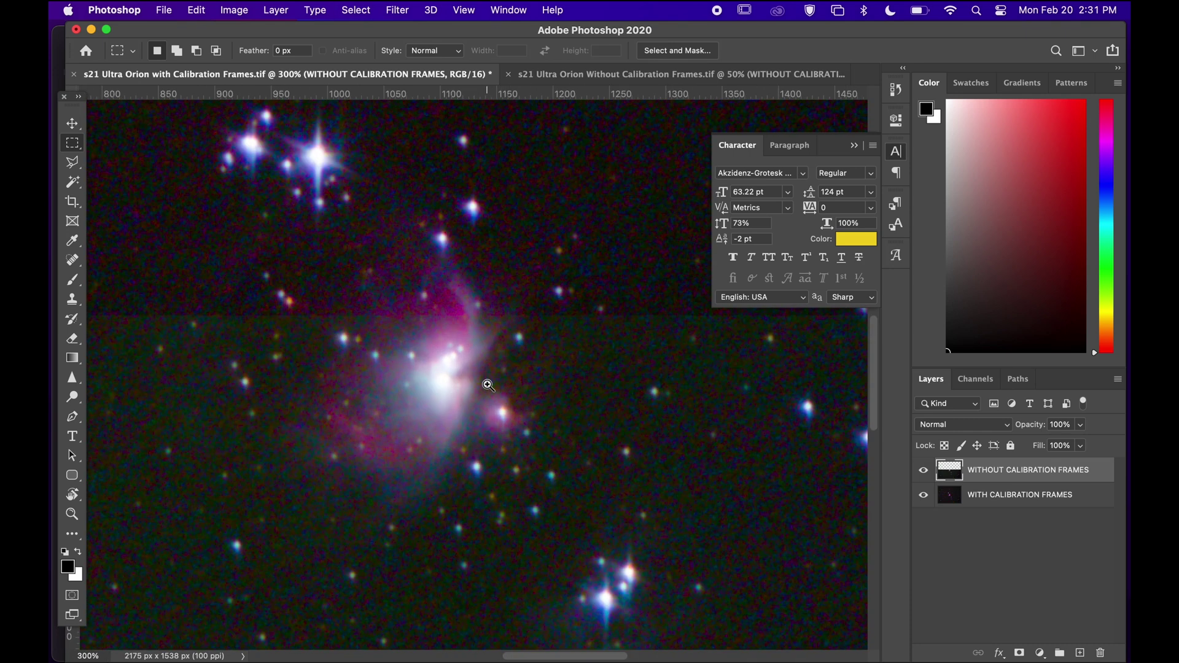
{"action": "left_click", "coordinate": [466, 366], "text": "super"}
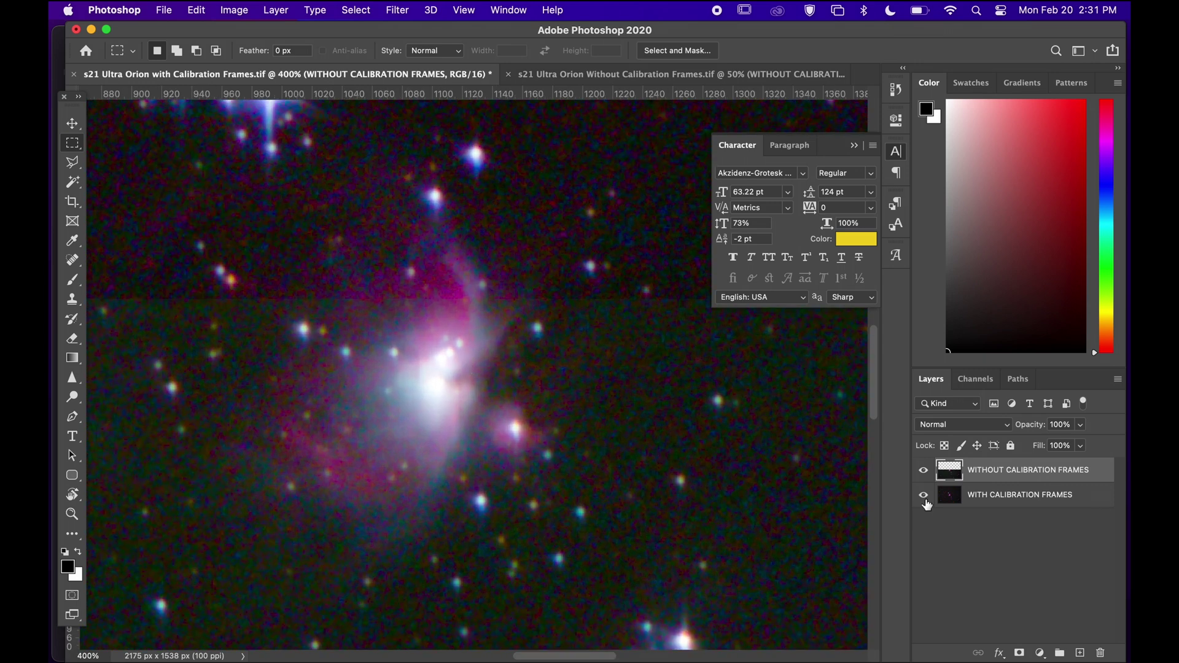
{"action": "left_click", "coordinate": [923, 472]}
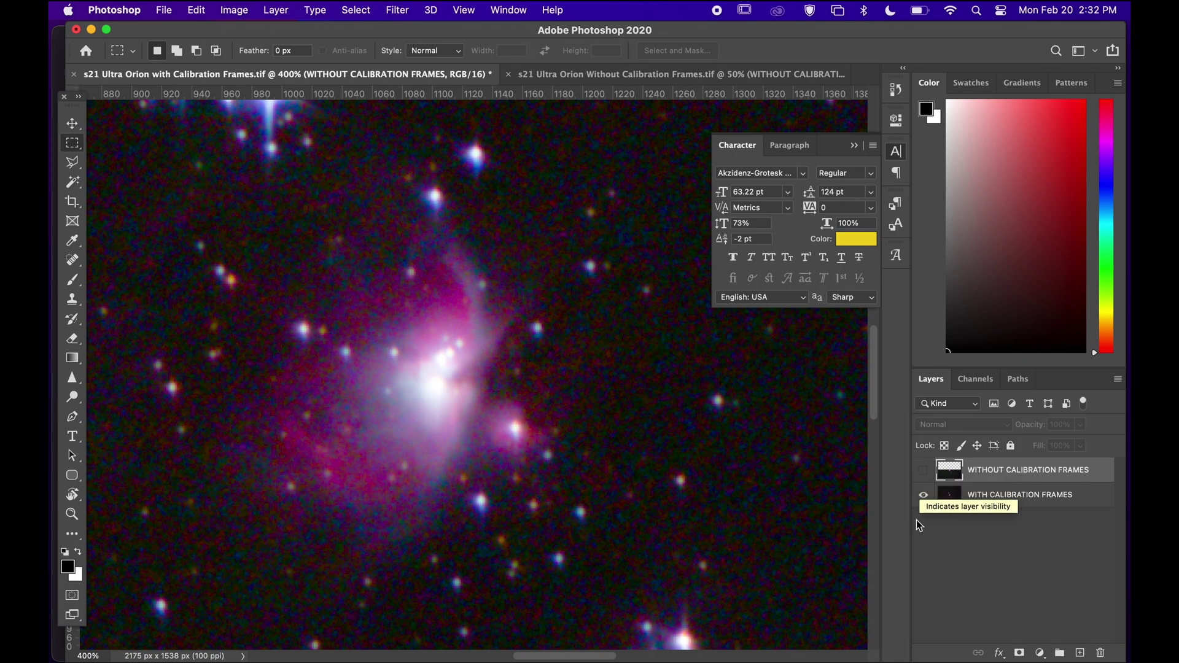
{"action": "left_click", "coordinate": [923, 472]}
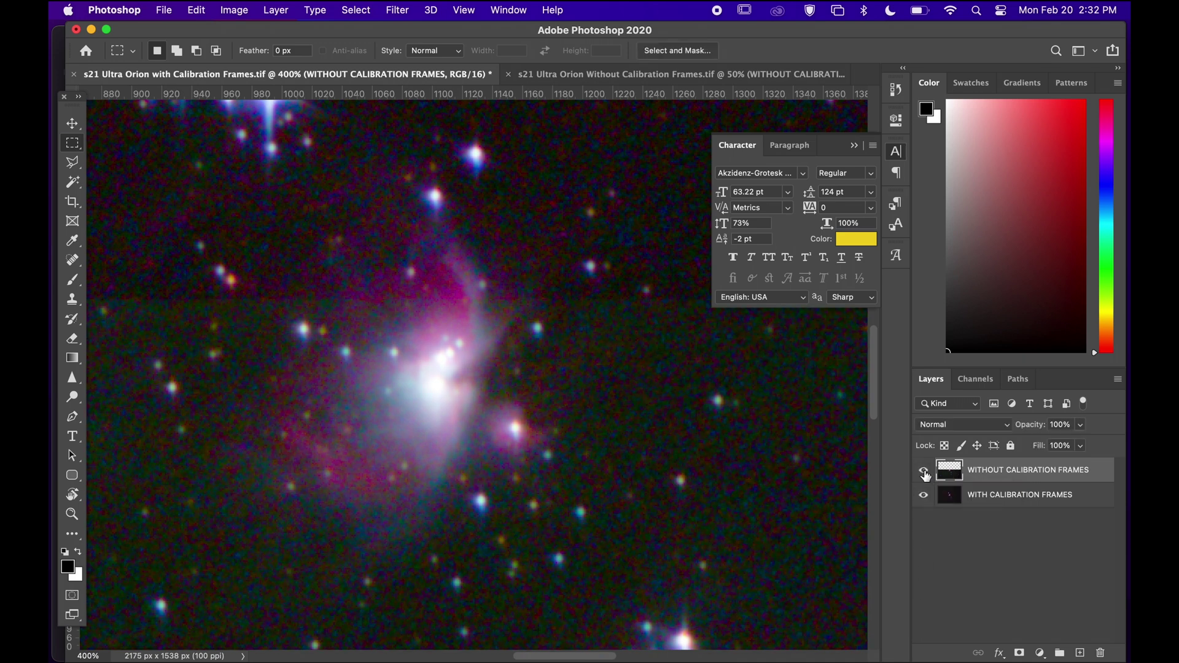
Undo the deletion of the upper half of the WITHOUT CALIBRATION FRAMES layer
{"action": "left_click", "coordinate": [599, 413], "text": "alt"}
{"action": "left_click", "coordinate": [599, 412], "text": "alt"}
{"action": "left_click", "coordinate": [599, 412], "text": "alt"}
{"action": "left_click", "coordinate": [600, 413], "text": "alt"}
{"action": "left_click", "coordinate": [600, 412], "text": "alt"}
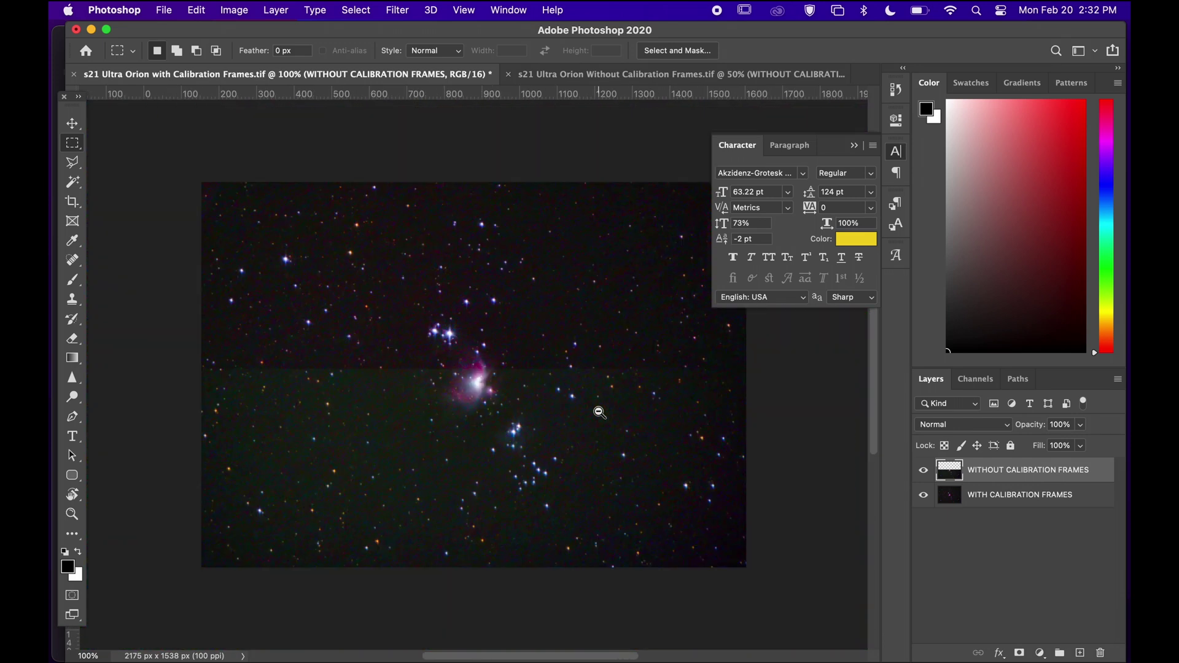
{"action": "key", "text": "super+z"}
{"action": "key", "text": "super+z"}
{"action": "key", "text": "super+z"}
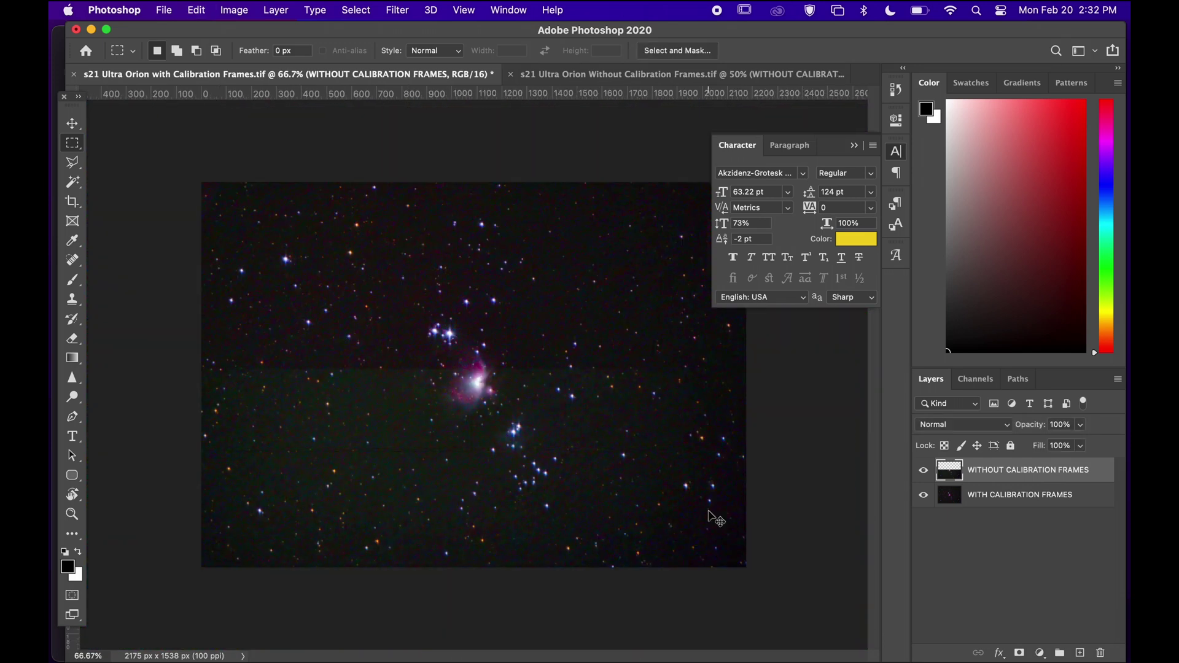
{"action": "key", "text": "super+z"}
Toggle the complete WITHOUT CALIBRATION FRAMES layer at 100% view to compare both results, leaving it hidden
{"action": "left_click", "coordinate": [528, 388], "text": "super"}
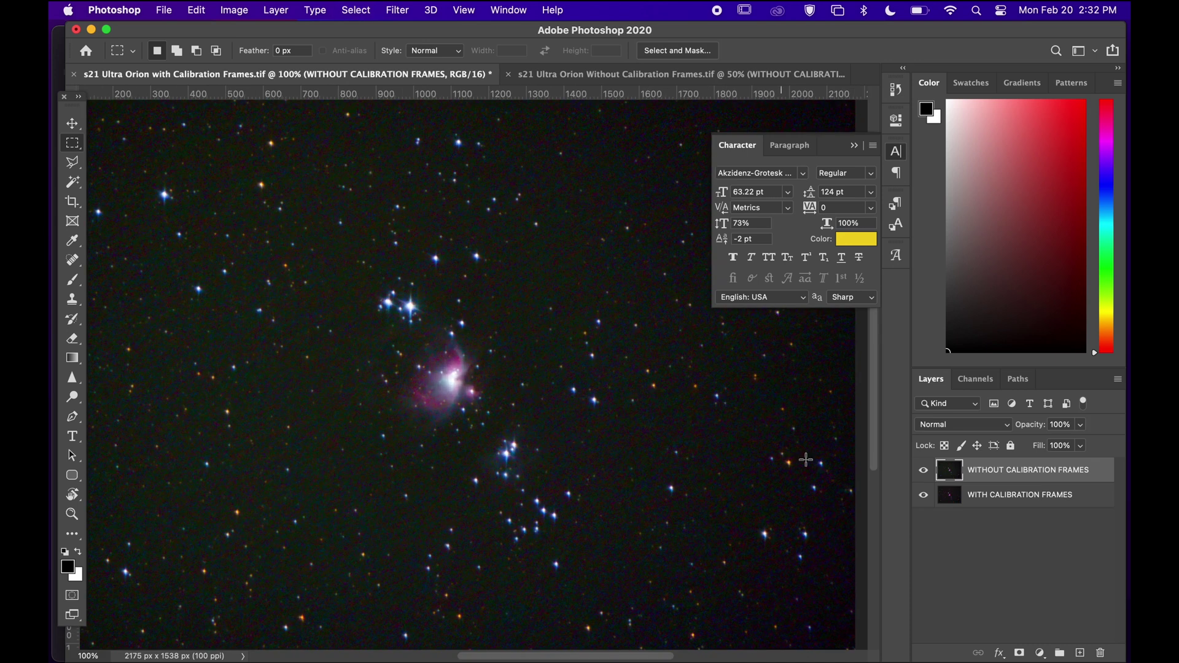
{"action": "left_click", "coordinate": [923, 472]}
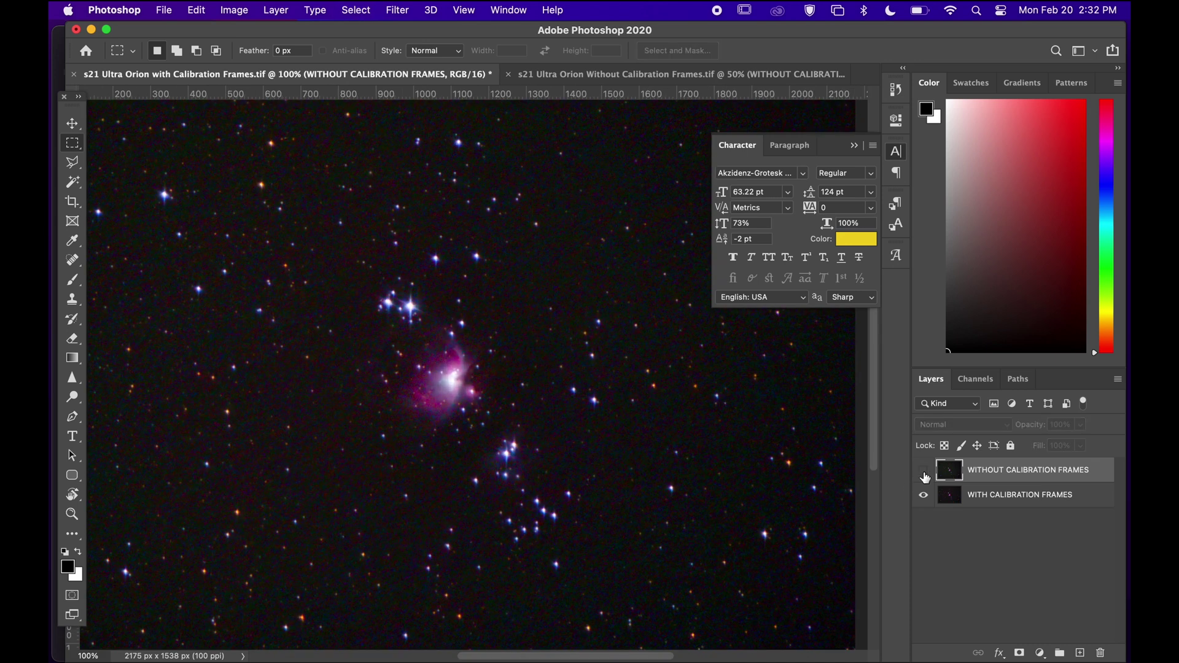
{"action": "left_click", "coordinate": [923, 471]}
{"action": "left_click", "coordinate": [924, 471]}
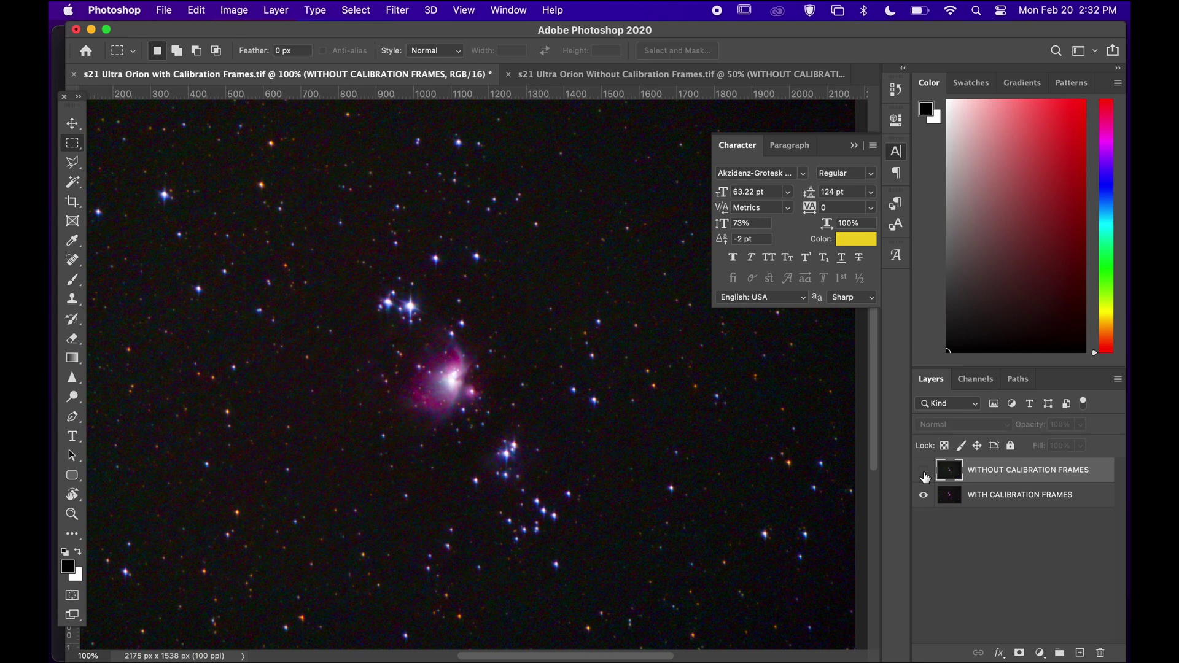